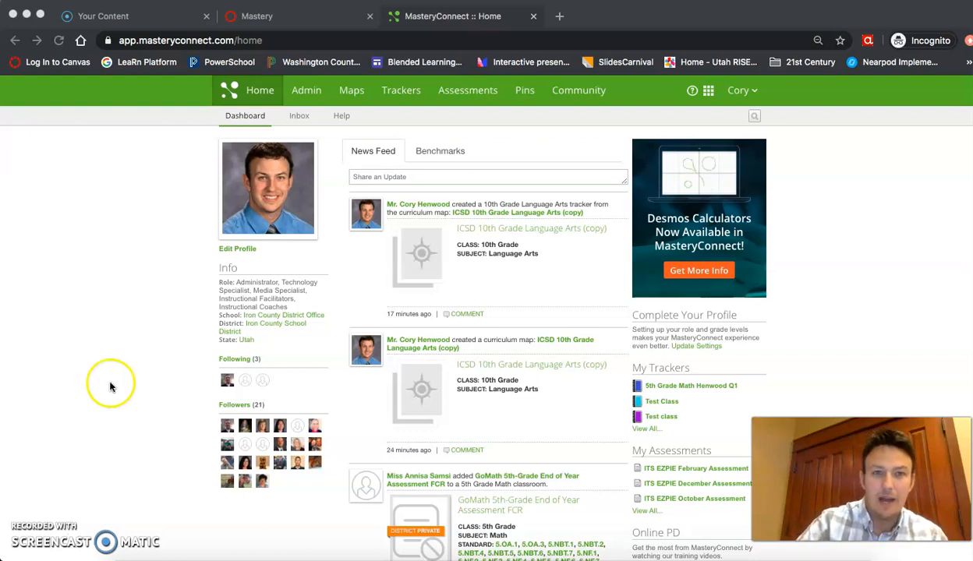
- Open the "My ICSD 10th Grade Language Arts" curriculum map from the list of created maps
{"action": "left_click", "coordinate": [357, 95]}
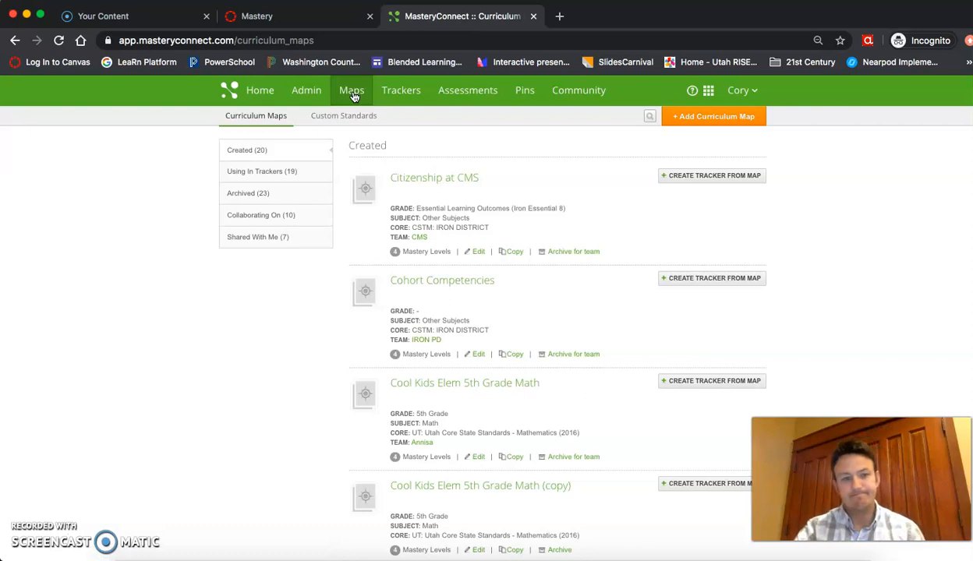
{"action": "scroll", "coordinate": [425, 359], "scroll_direction": "down", "scroll_amount": 10}
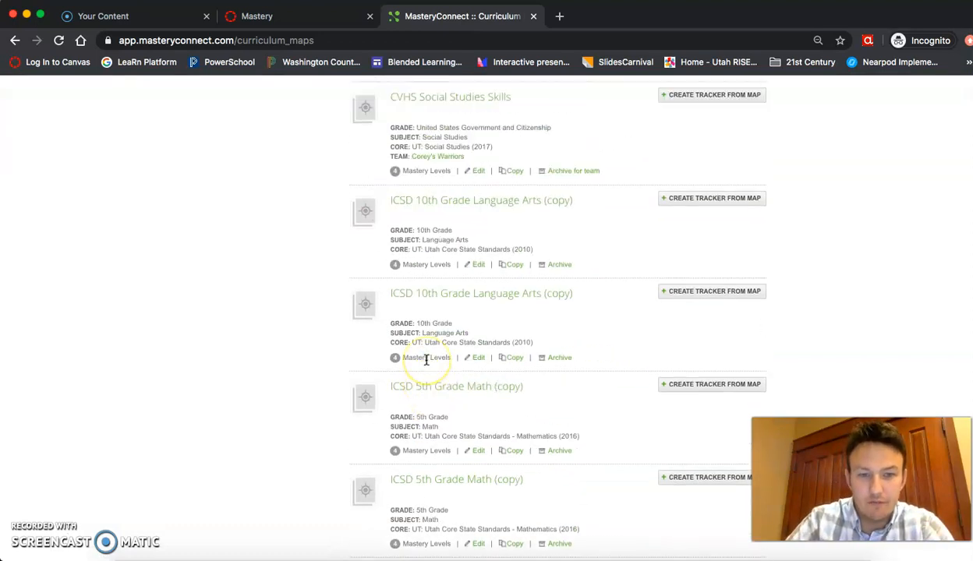
{"action": "scroll", "coordinate": [426, 359], "scroll_direction": "down", "scroll_amount": 10}
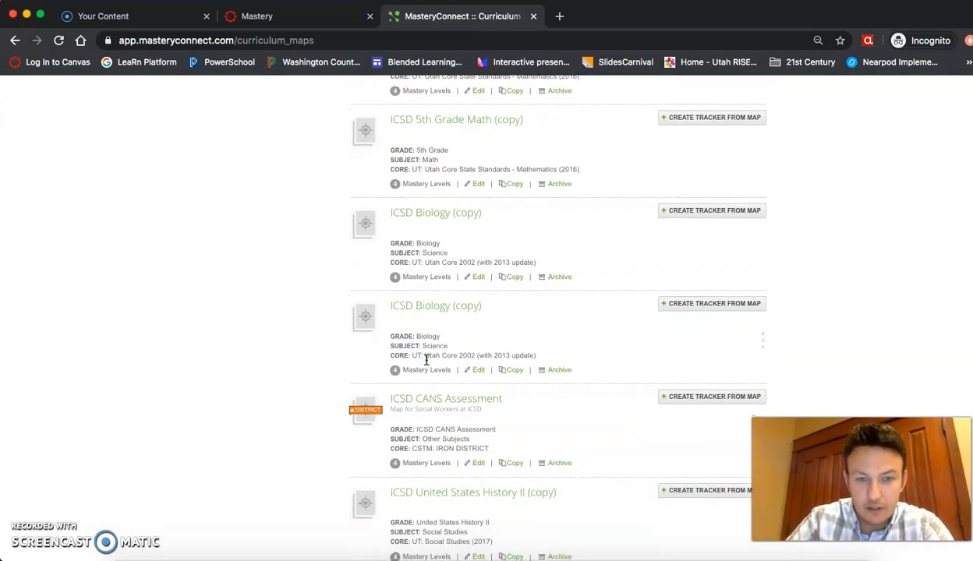
{"action": "scroll", "coordinate": [426, 359], "scroll_direction": "up", "scroll_amount": 5}
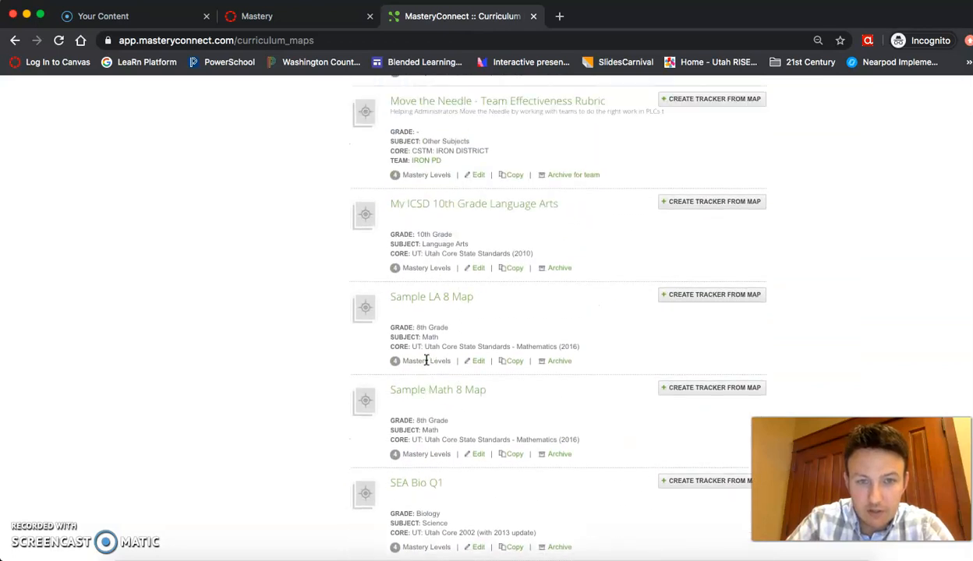
{"action": "left_click", "coordinate": [442, 265]}
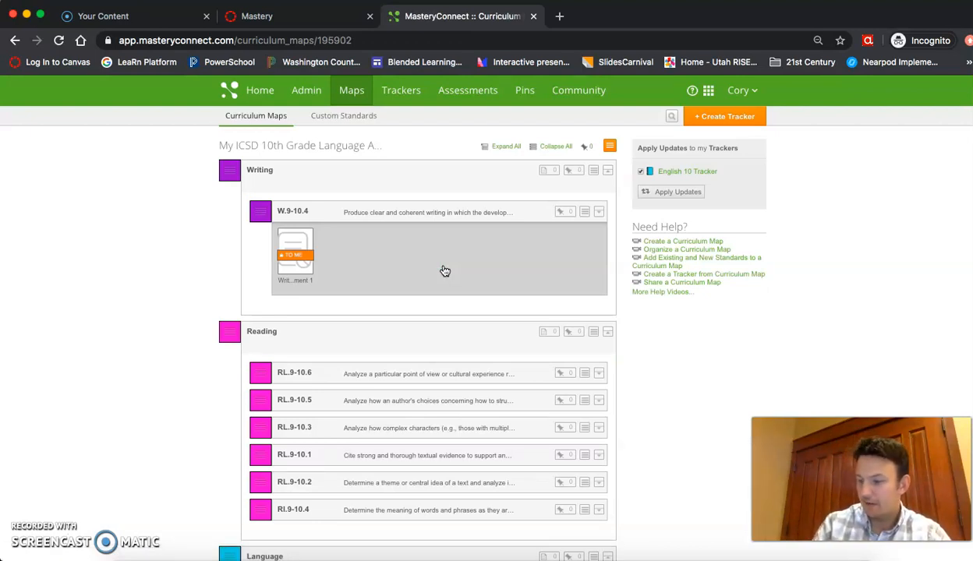
- Start creating a new assessment to add to the curriculum map
{"action": "left_click", "coordinate": [611, 147]}
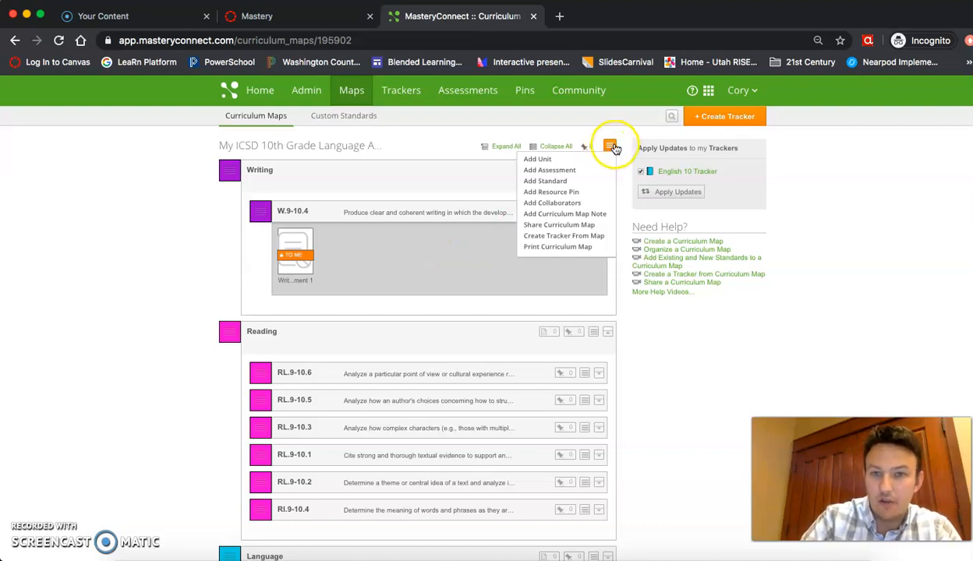
{"action": "left_click", "coordinate": [576, 171]}
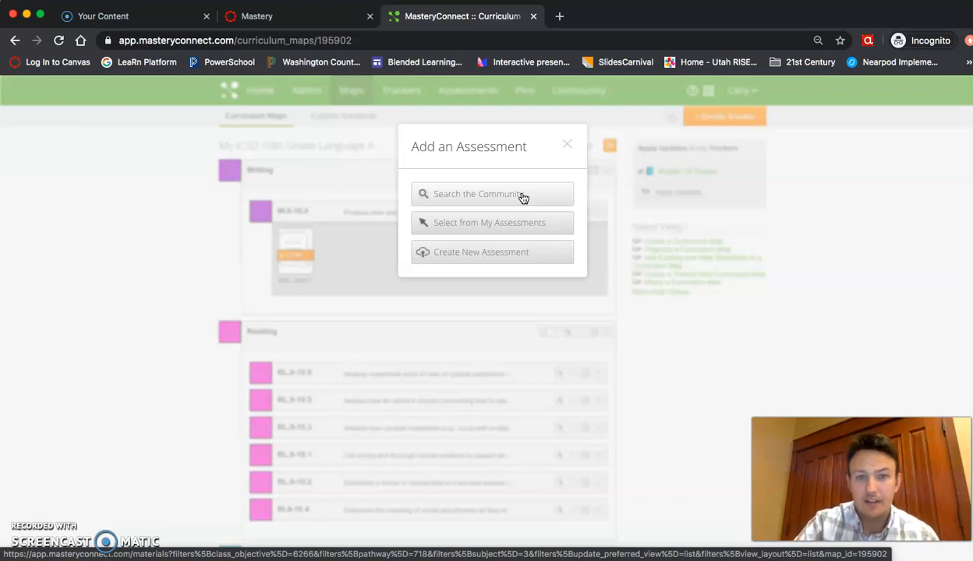
{"action": "left_click", "coordinate": [517, 222]}
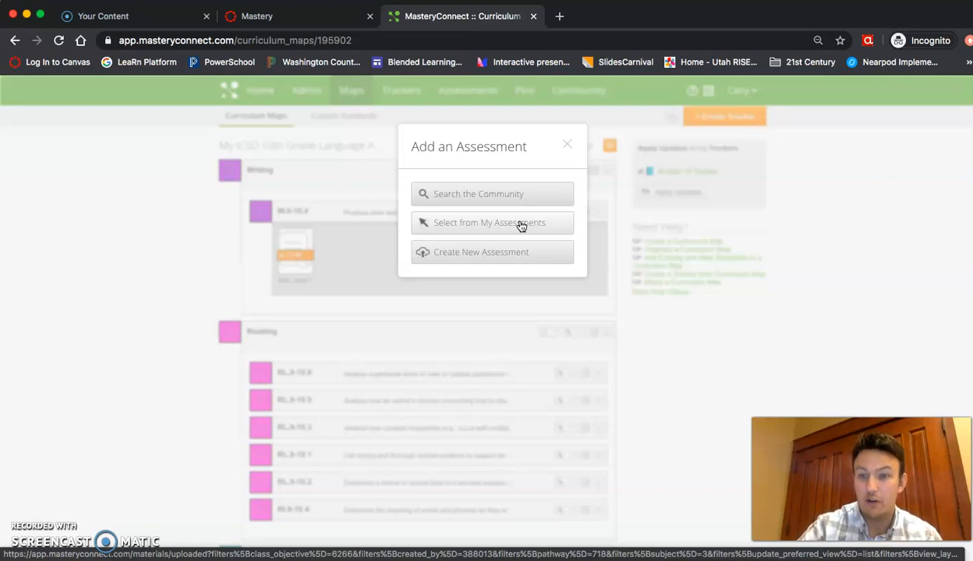
{"action": "left_click", "coordinate": [508, 252]}
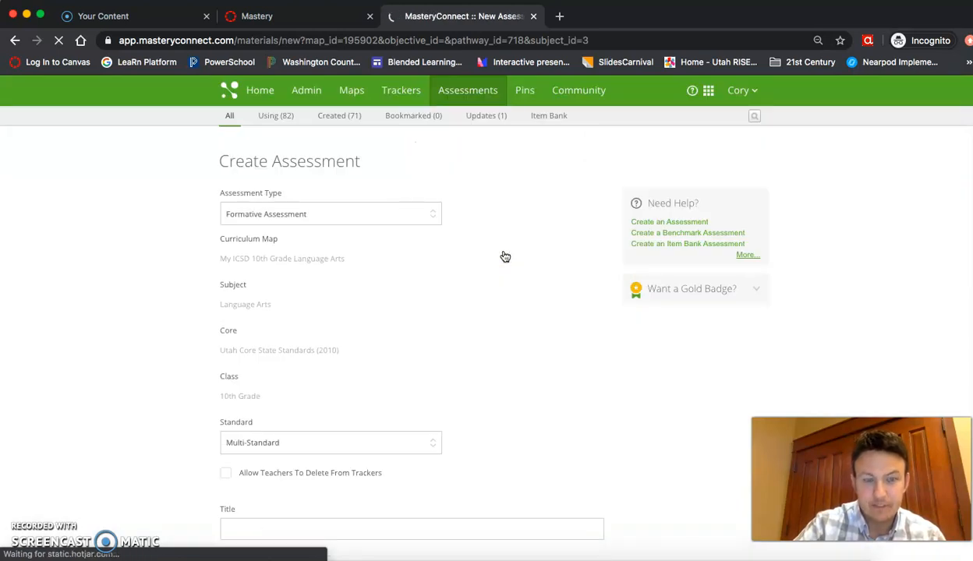
- Choose Formative Assessment as the assessment type and Multi-Standard as the standard
{"action": "left_click", "coordinate": [434, 243]}
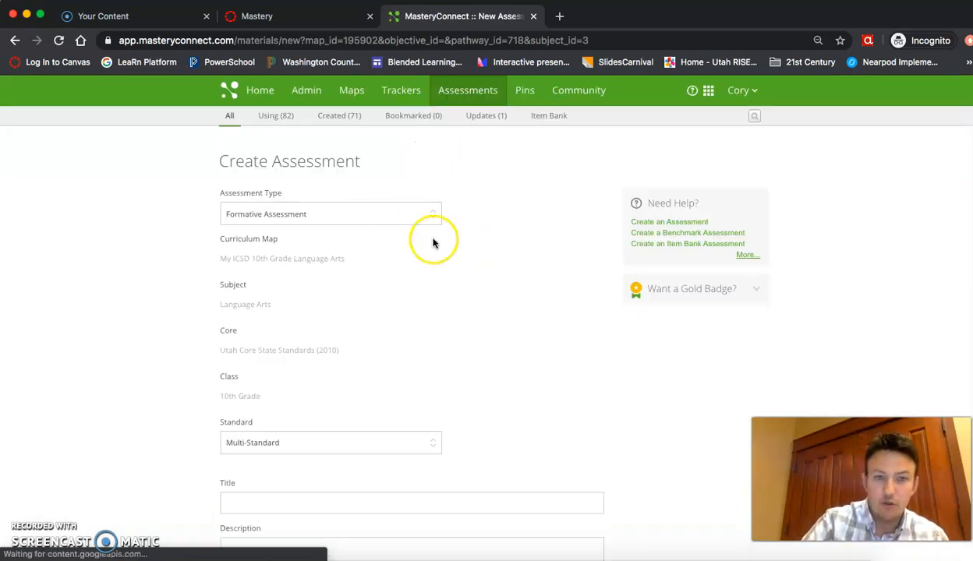
{"action": "left_click", "coordinate": [343, 221]}
{"action": "left_click", "coordinate": [346, 221]}
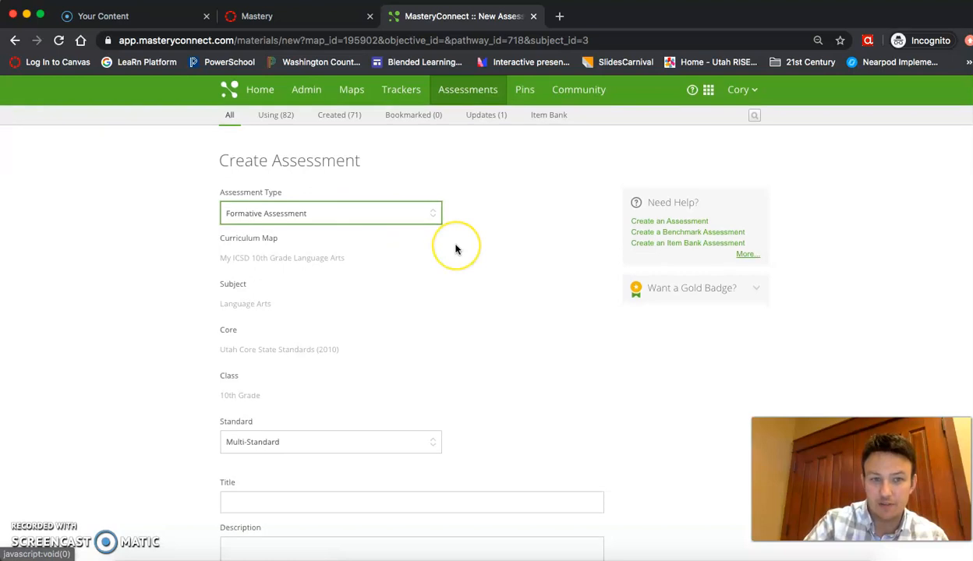
{"action": "scroll", "coordinate": [456, 248], "scroll_direction": "down", "scroll_amount": 5}
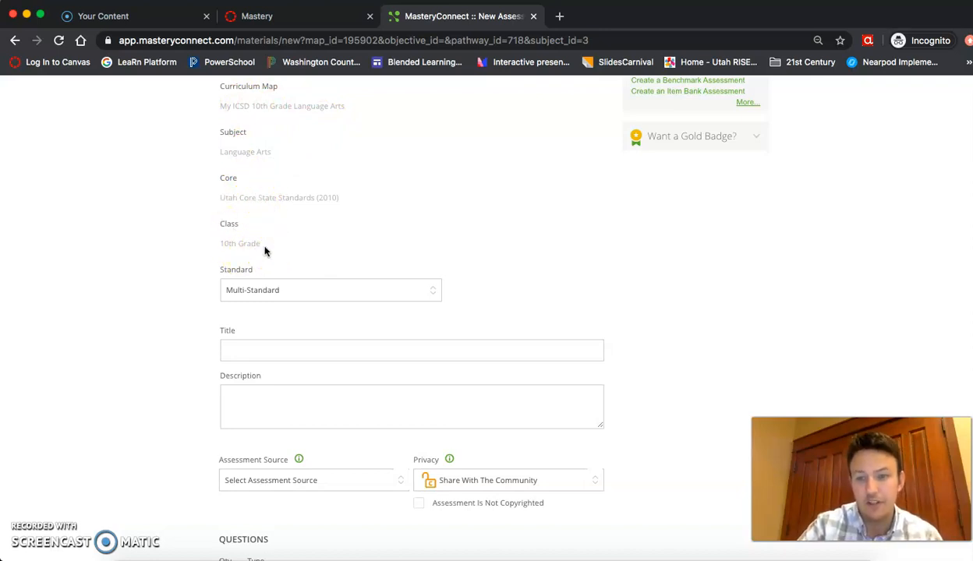
{"action": "left_click", "coordinate": [290, 292]}
{"action": "scroll", "coordinate": [292, 355], "scroll_direction": "down", "scroll_amount": 10}
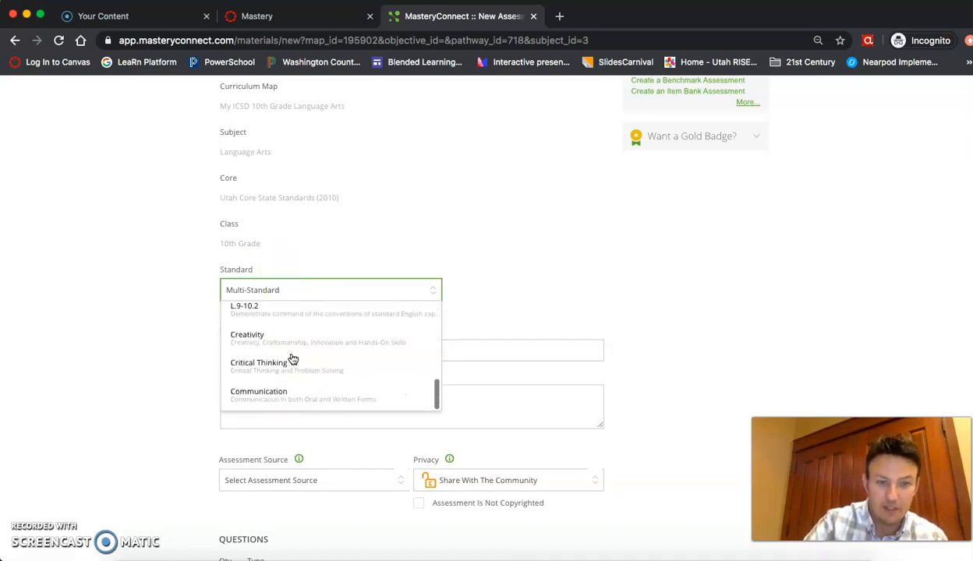
{"action": "scroll", "coordinate": [293, 358], "scroll_direction": "up", "scroll_amount": 10}
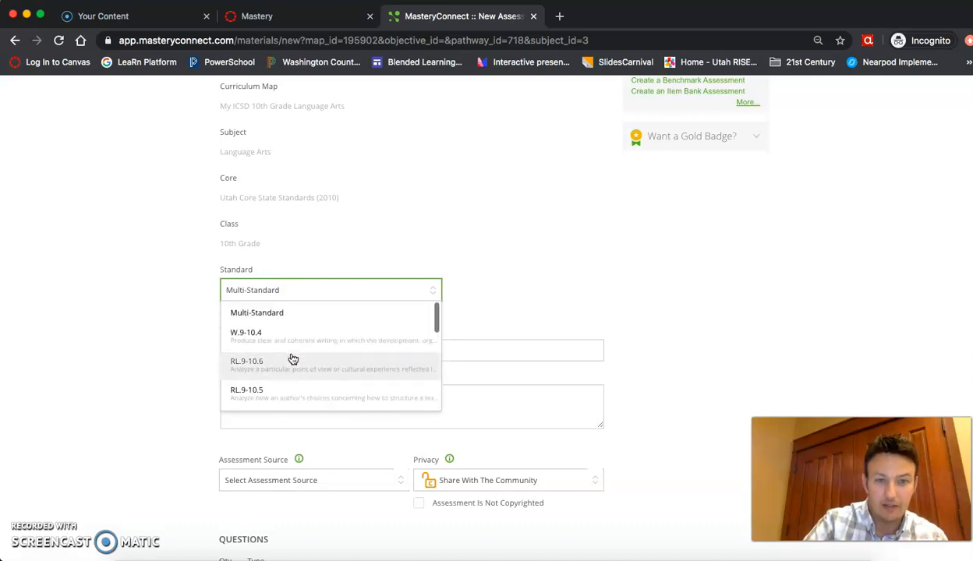
{"action": "left_click", "coordinate": [287, 323]}
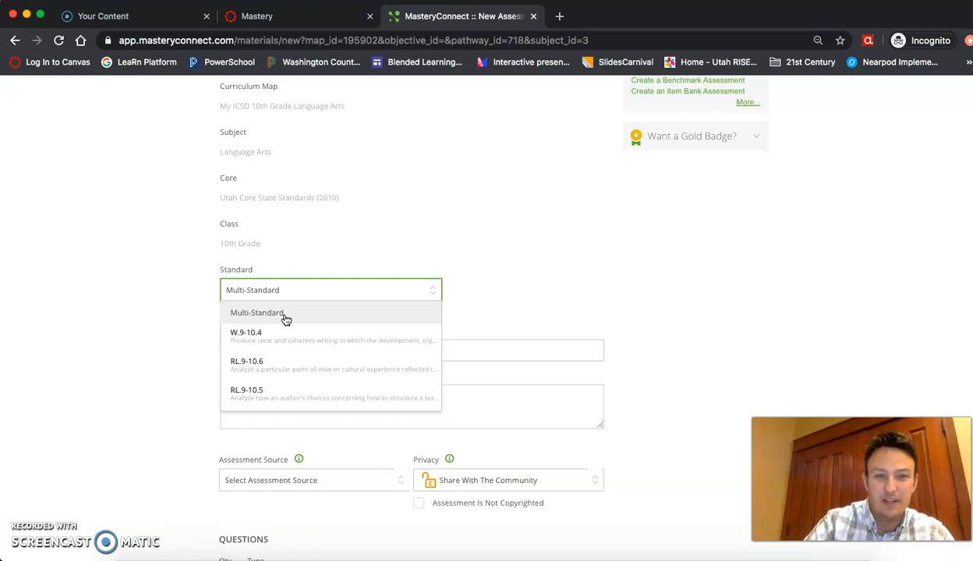
{"action": "left_click", "coordinate": [286, 319]}
- Title the assessment "Rubric for ELA" and enter "Rubric" as its description
{"action": "left_click", "coordinate": [281, 353]}
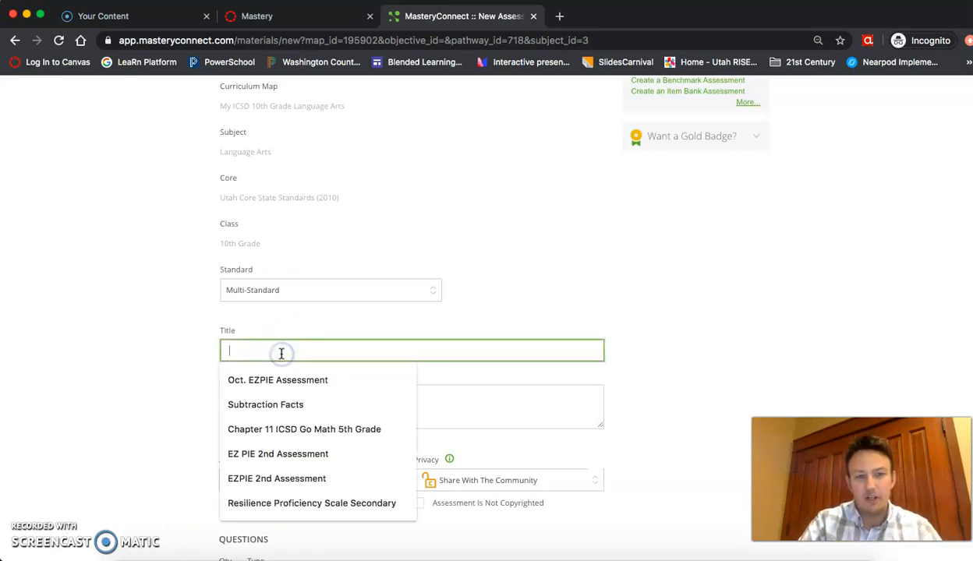
{"action": "type", "text": "Rubric for ELA"}
{"action": "left_click", "coordinate": [299, 410]}
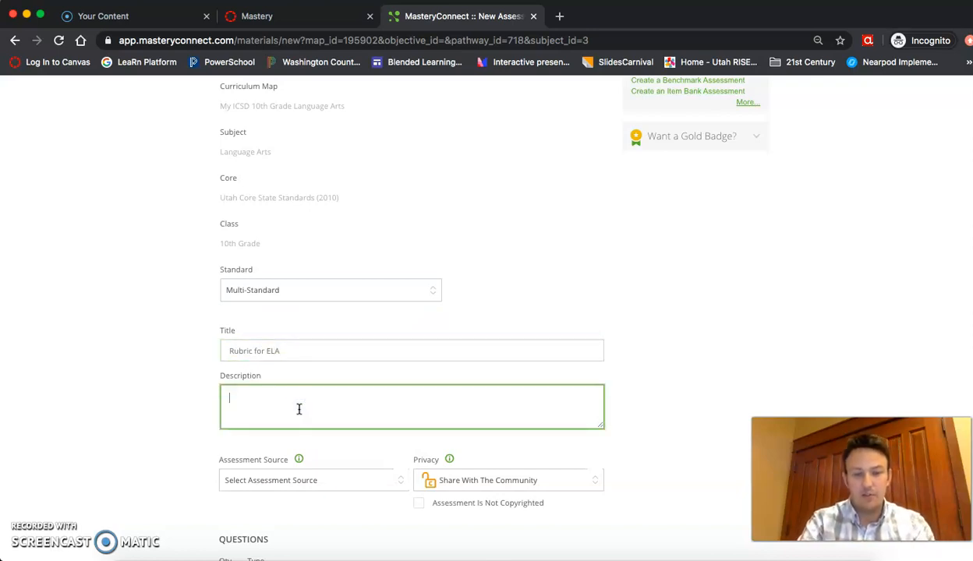
{"action": "type", "text": "Rubric"}
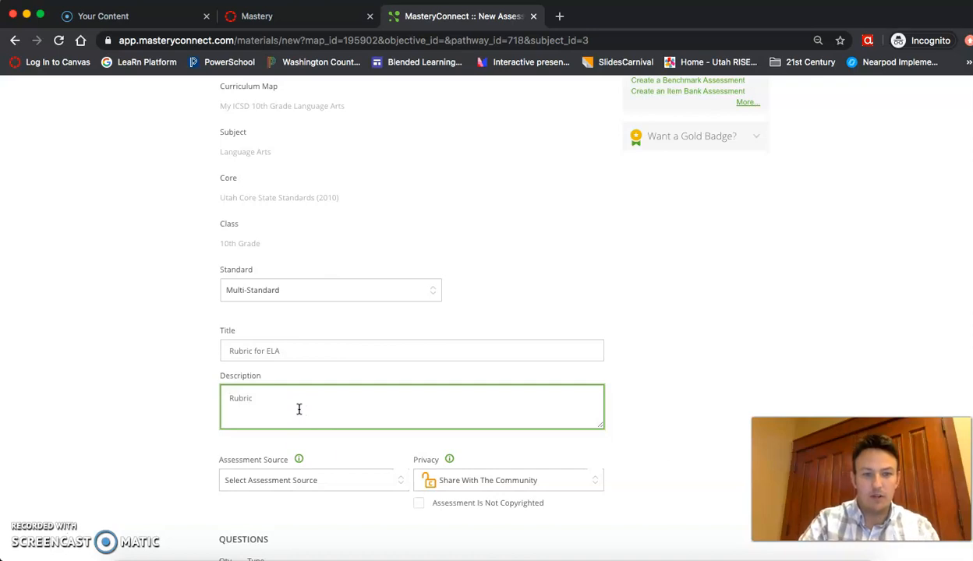
- Set the assessment source to Upload A File
{"action": "left_click", "coordinate": [261, 481]}
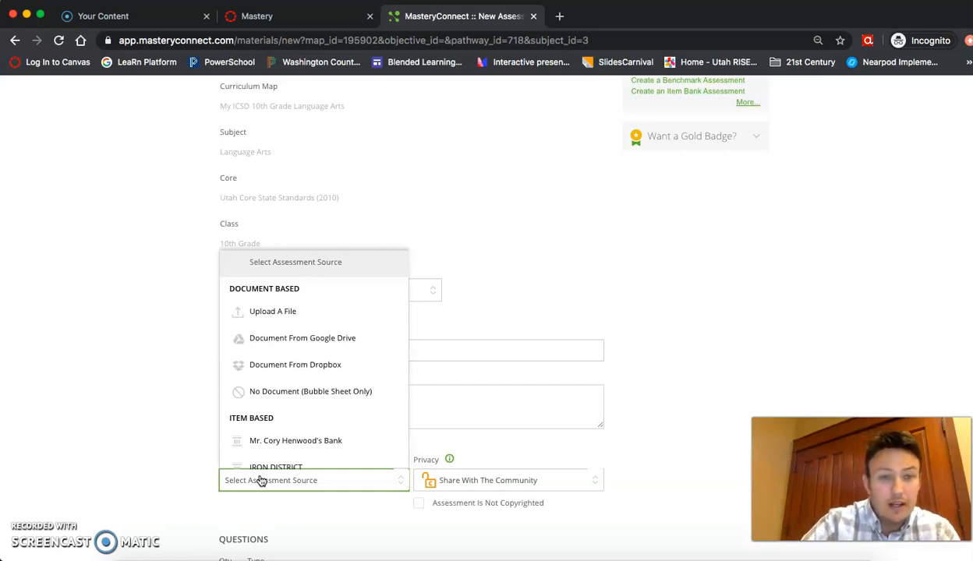
{"action": "scroll", "coordinate": [241, 445], "scroll_direction": "down", "scroll_amount": 1}
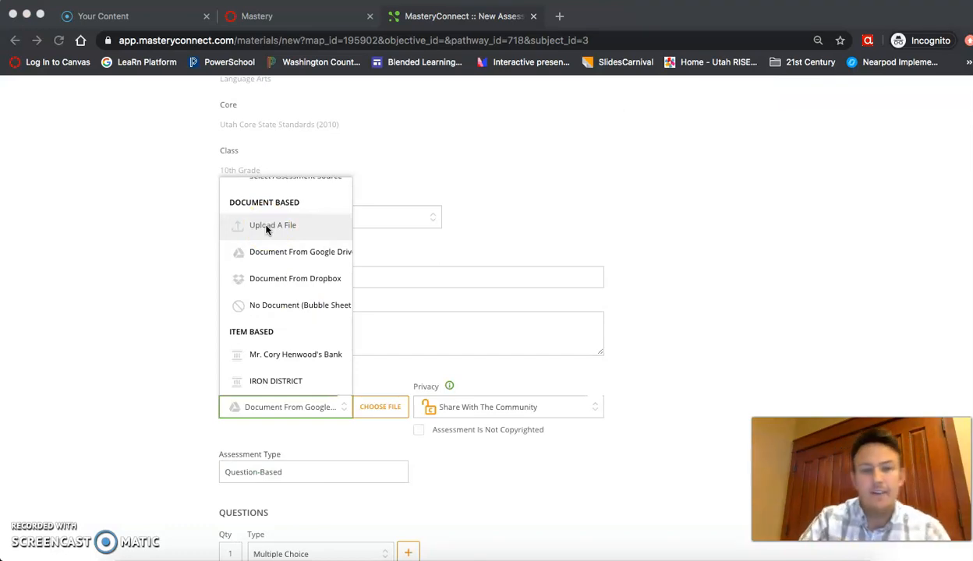
{"action": "left_click", "coordinate": [279, 226]}
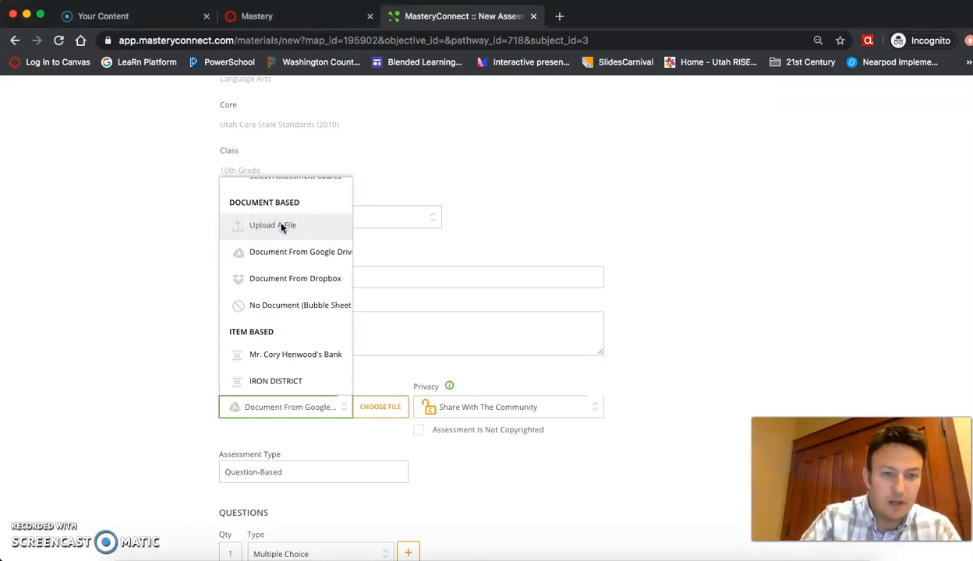
{"action": "left_click", "coordinate": [283, 227]}
- Upload the PDF "The Bold School Framework" from the Desktop folder as the assessment document
{"action": "left_click", "coordinate": [389, 388]}
{"action": "left_click", "coordinate": [380, 406]}
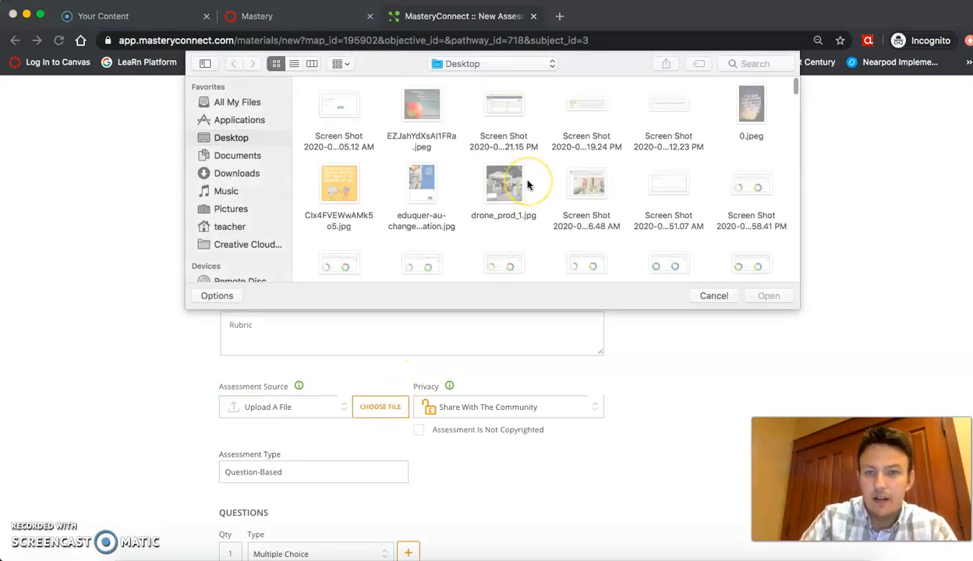
{"action": "scroll", "coordinate": [526, 184], "scroll_direction": "down", "scroll_amount": 5}
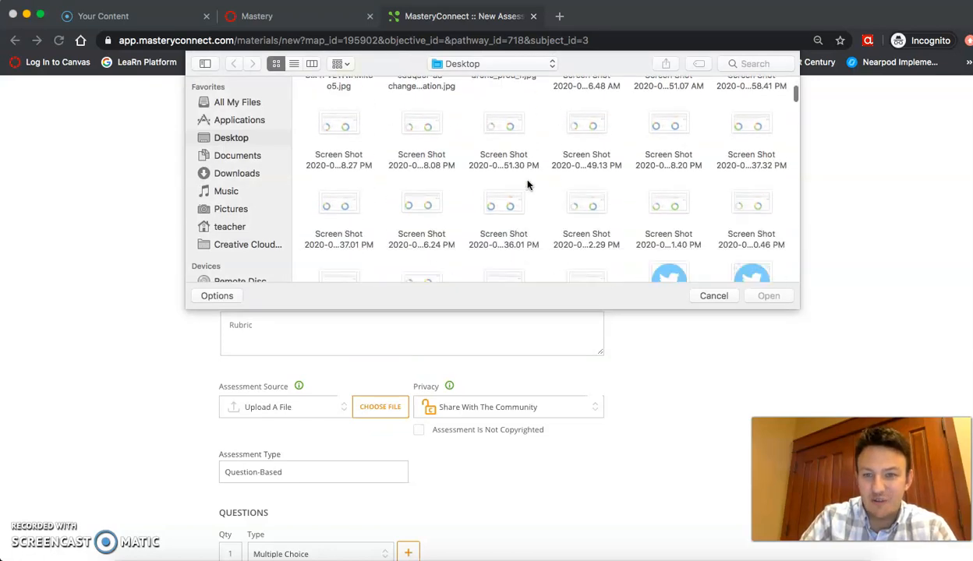
{"action": "scroll", "coordinate": [527, 185], "scroll_direction": "down", "scroll_amount": 10}
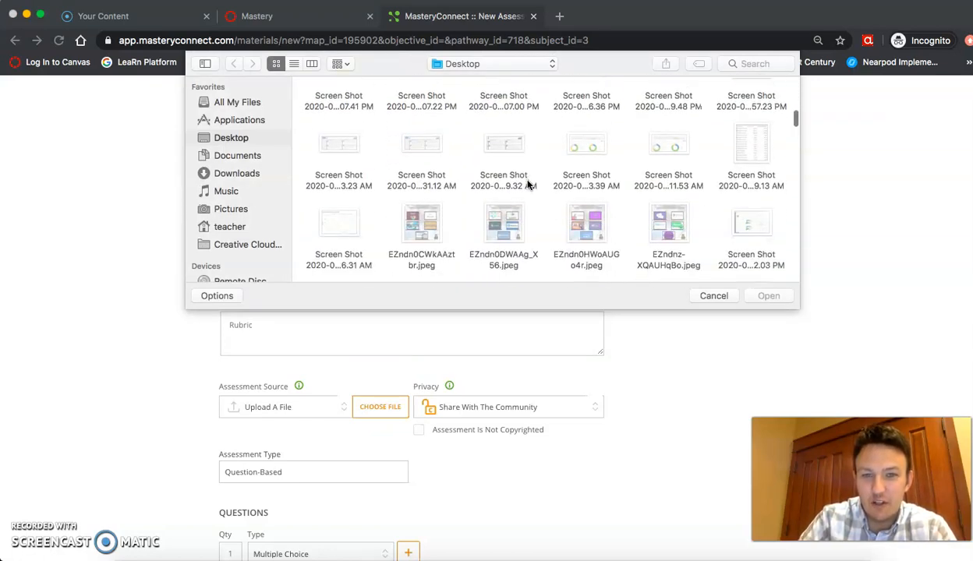
{"action": "scroll", "coordinate": [527, 185], "scroll_direction": "down", "scroll_amount": 10}
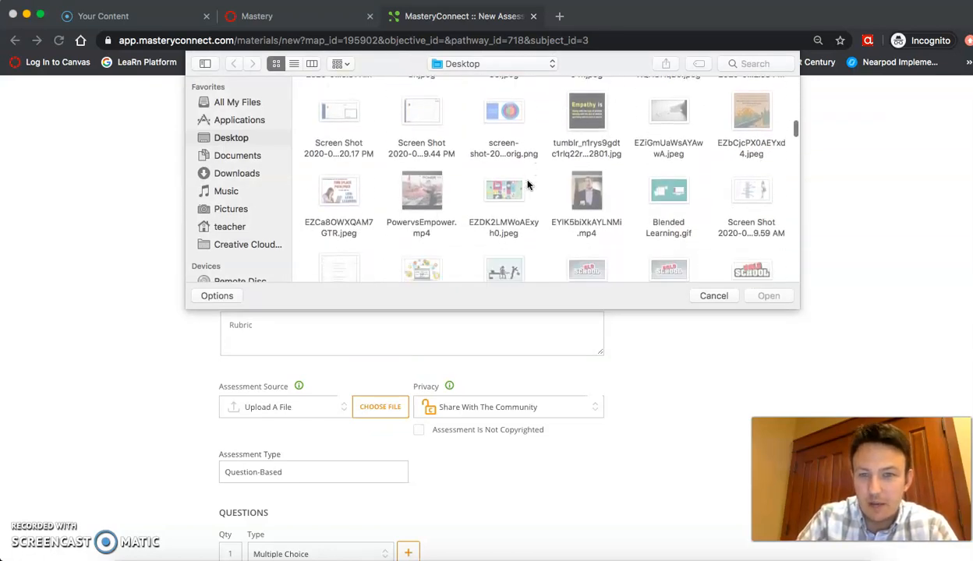
{"action": "scroll", "coordinate": [527, 185], "scroll_direction": "down", "scroll_amount": 1}
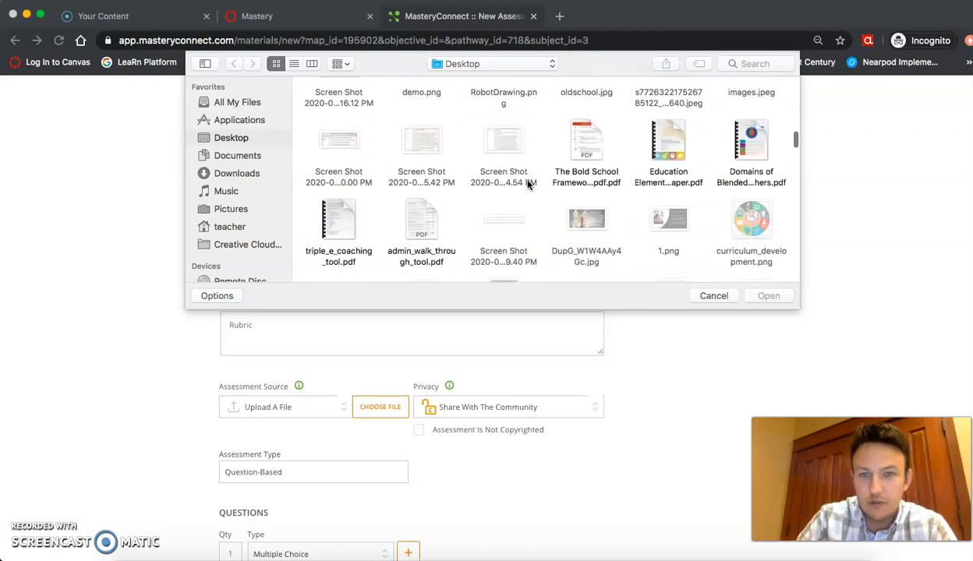
{"action": "left_click", "coordinate": [593, 143]}
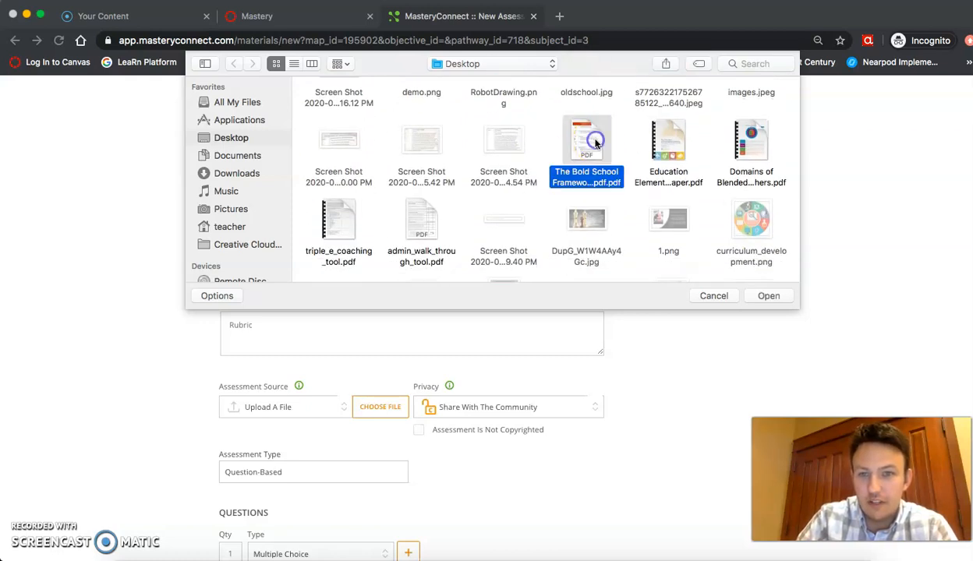
{"action": "left_click", "coordinate": [768, 296]}
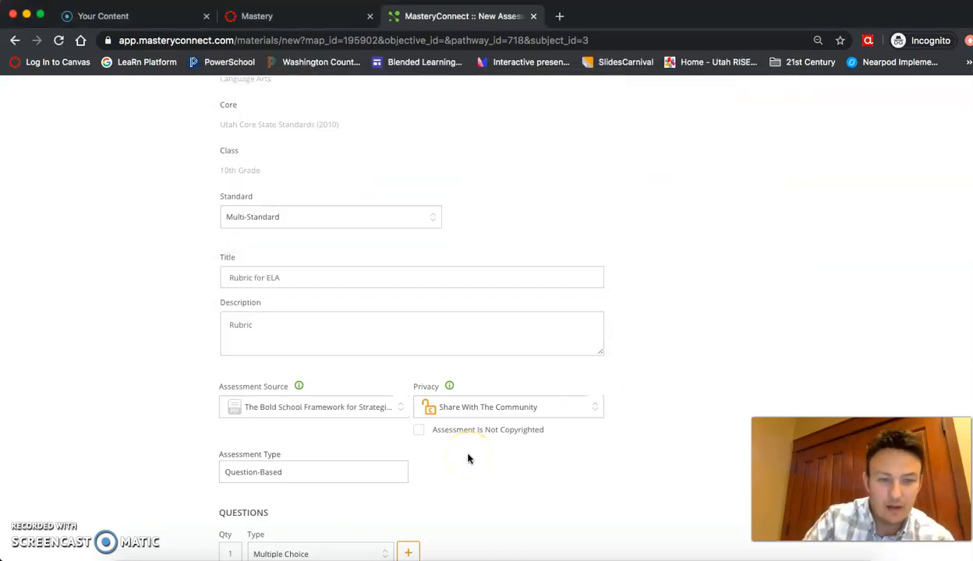
- Add three questions of the type Rubric Criteria to the assessment
{"action": "scroll", "coordinate": [374, 468], "scroll_direction": "down", "scroll_amount": 3}
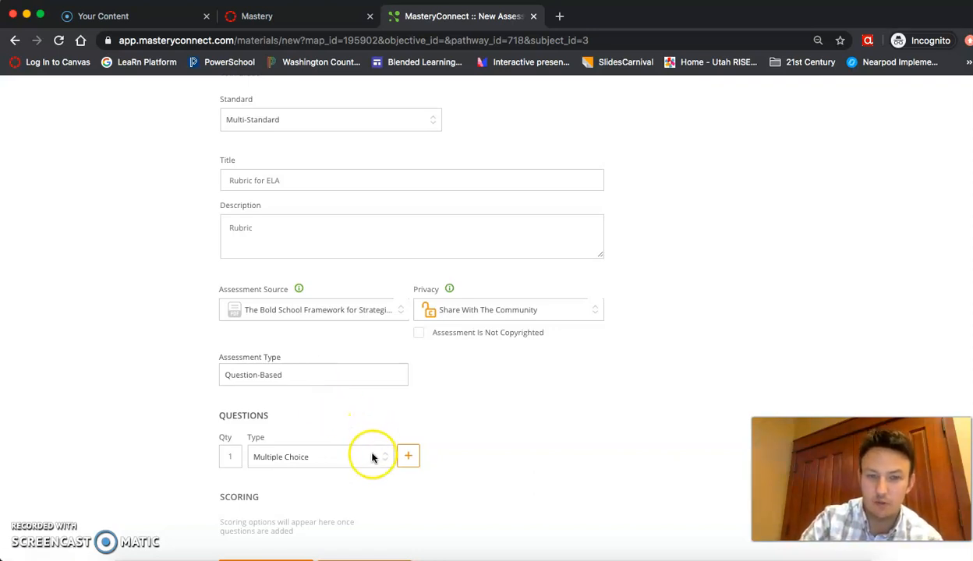
{"action": "scroll", "coordinate": [371, 459], "scroll_direction": "down", "scroll_amount": 3}
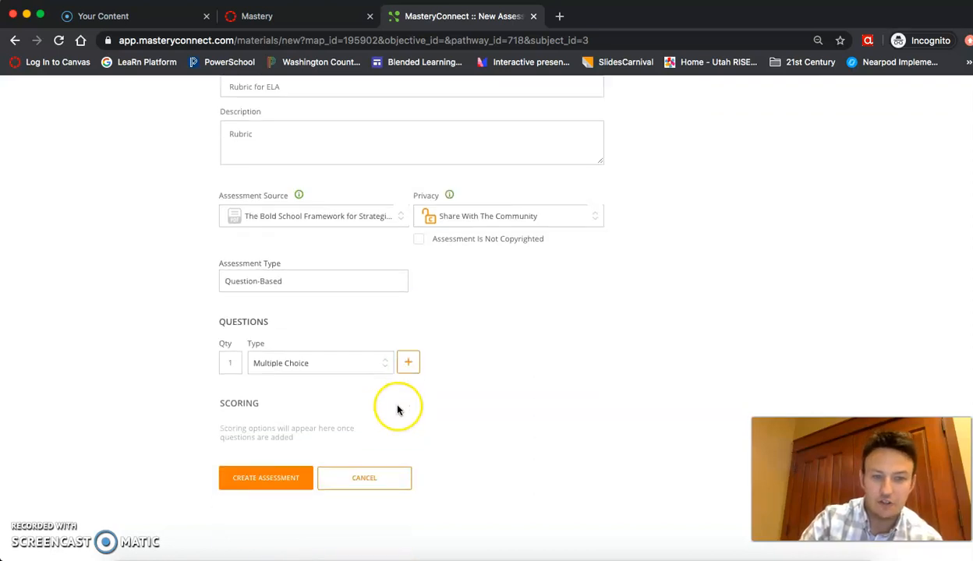
{"action": "left_click", "coordinate": [366, 375]}
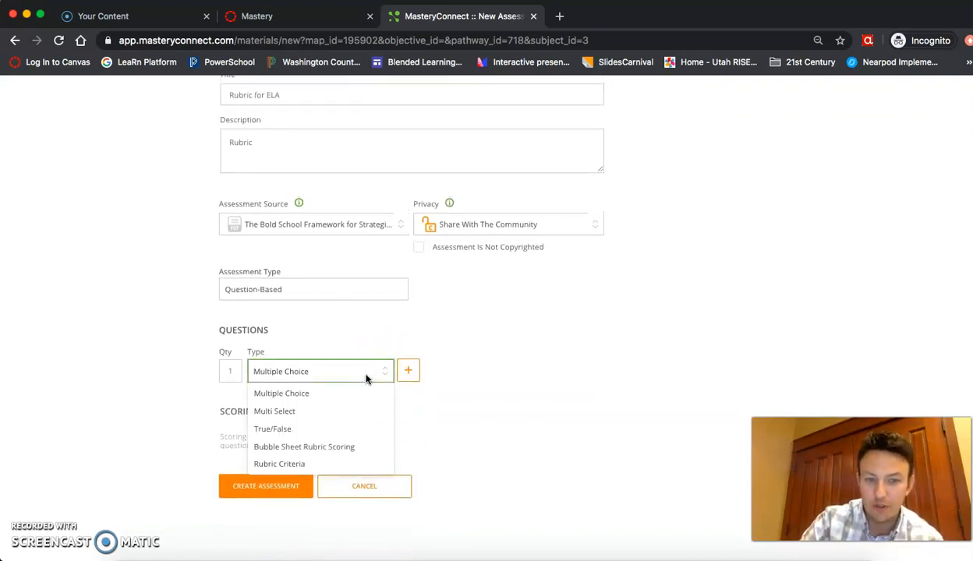
{"action": "left_click", "coordinate": [342, 462]}
{"action": "left_click", "coordinate": [223, 378]}
{"action": "left_click", "coordinate": [223, 378]}
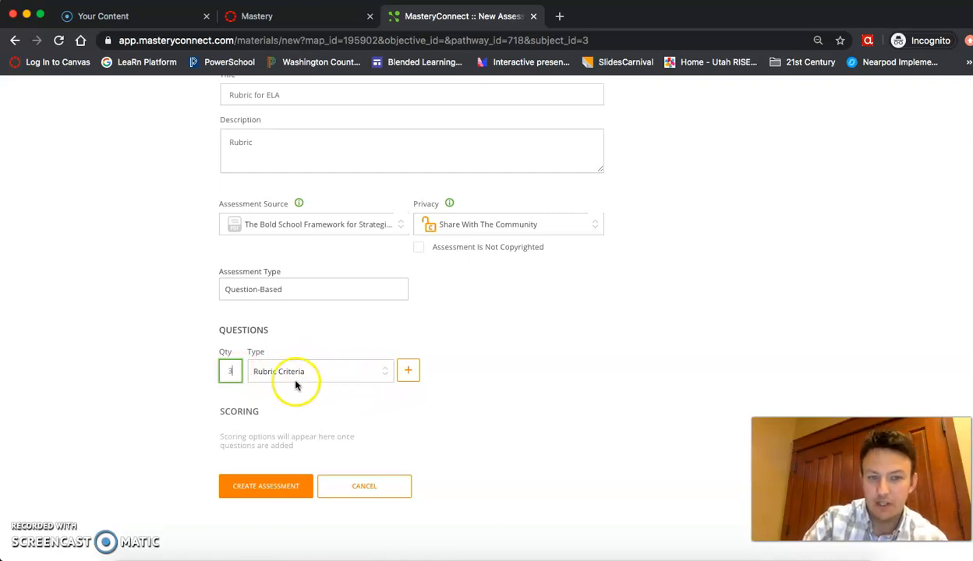
{"action": "left_click", "coordinate": [407, 371]}
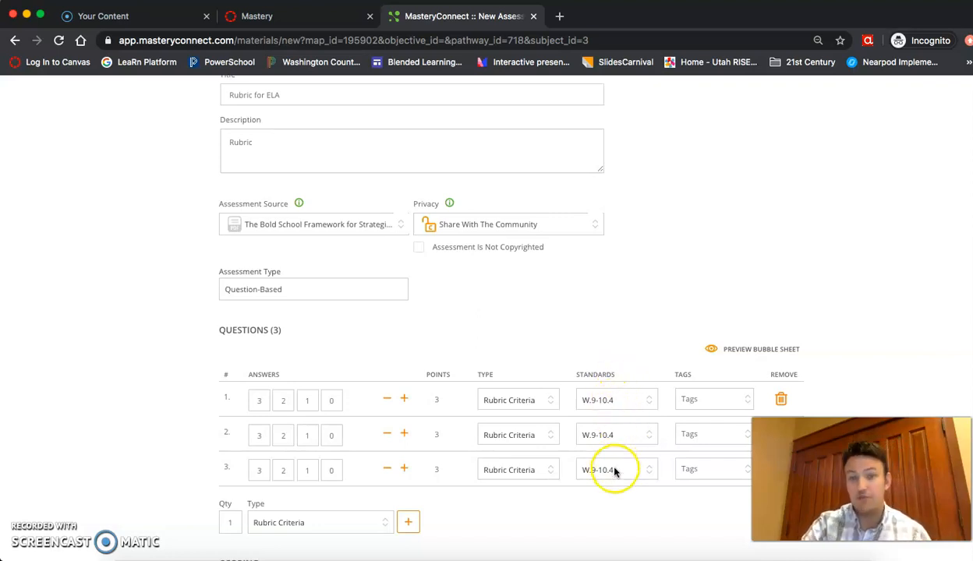
- Align the second question to standard RL.9-10.1 and the third question to the Communication standard
{"action": "left_click", "coordinate": [624, 400]}
{"action": "left_click", "coordinate": [623, 404]}
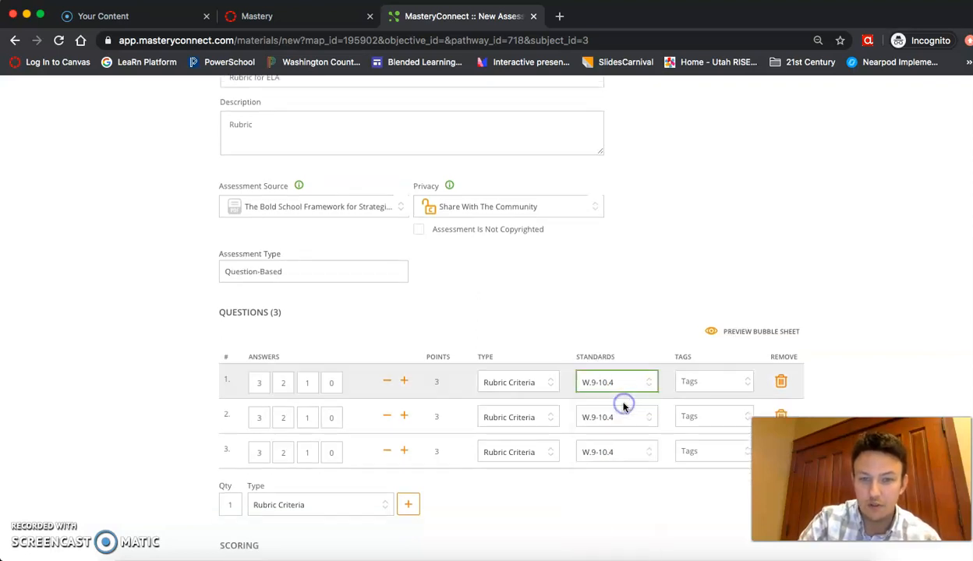
{"action": "left_click", "coordinate": [618, 417]}
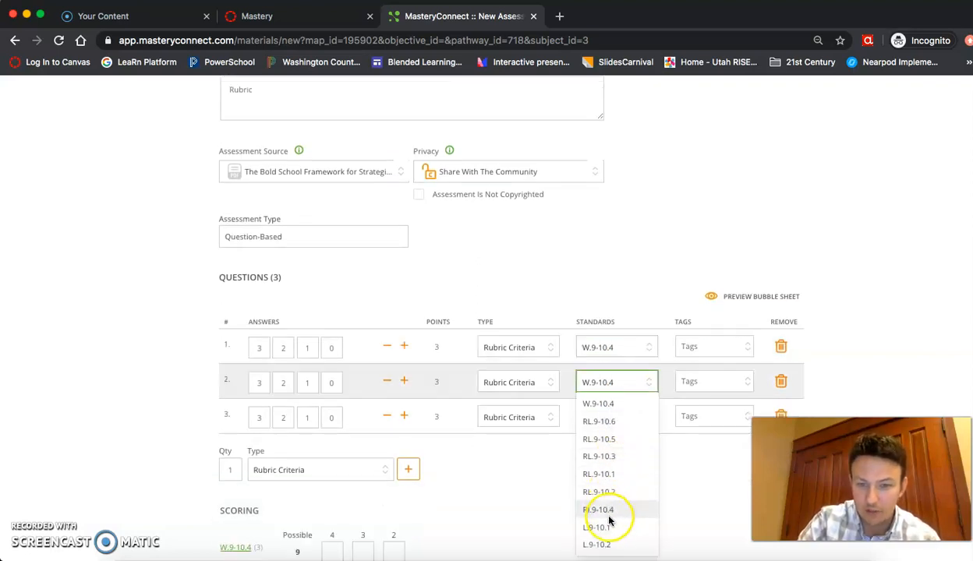
{"action": "left_click", "coordinate": [615, 474]}
{"action": "left_click", "coordinate": [617, 417]}
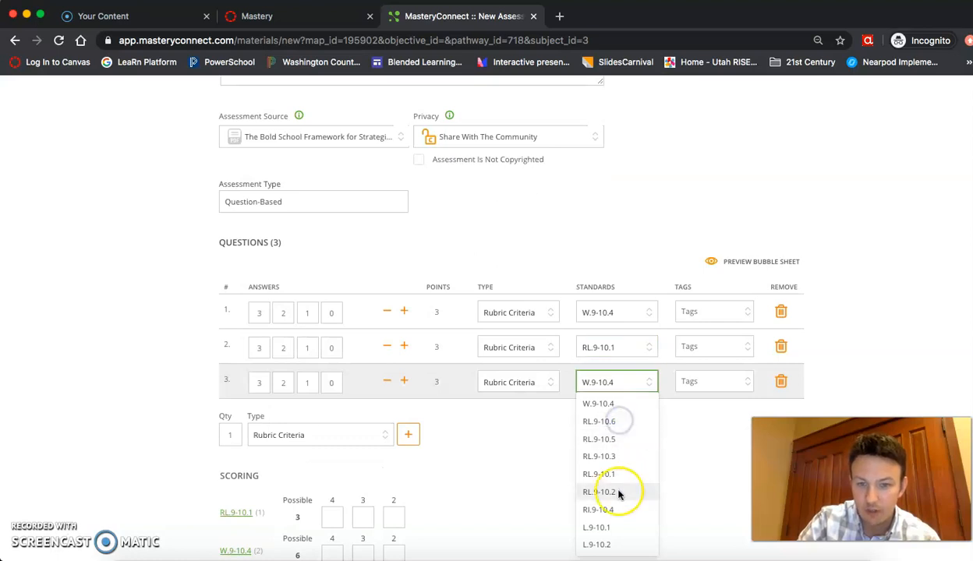
{"action": "scroll", "coordinate": [616, 491], "scroll_direction": "down", "scroll_amount": 3}
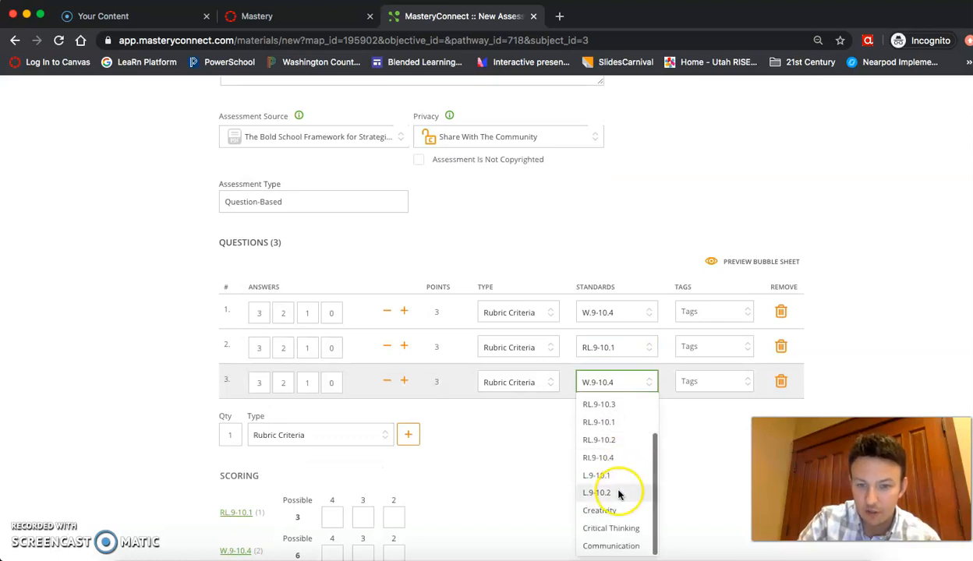
{"action": "left_click", "coordinate": [629, 545]}
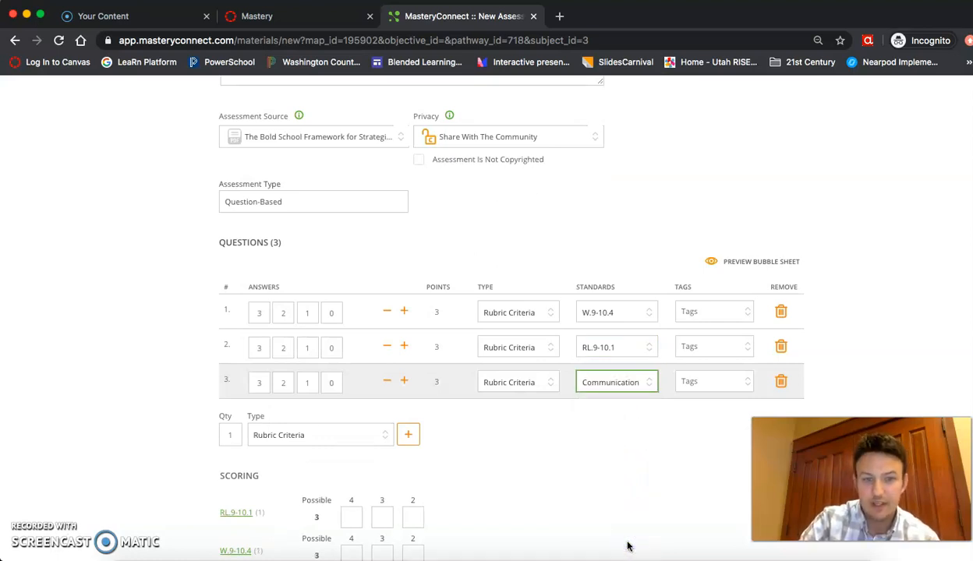
- Extend the answer scale of all three rubric questions to 4 points each
{"action": "left_click", "coordinate": [404, 312]}
{"action": "left_click", "coordinate": [403, 346]}
{"action": "left_click", "coordinate": [404, 381]}
{"action": "left_click", "coordinate": [405, 382]}
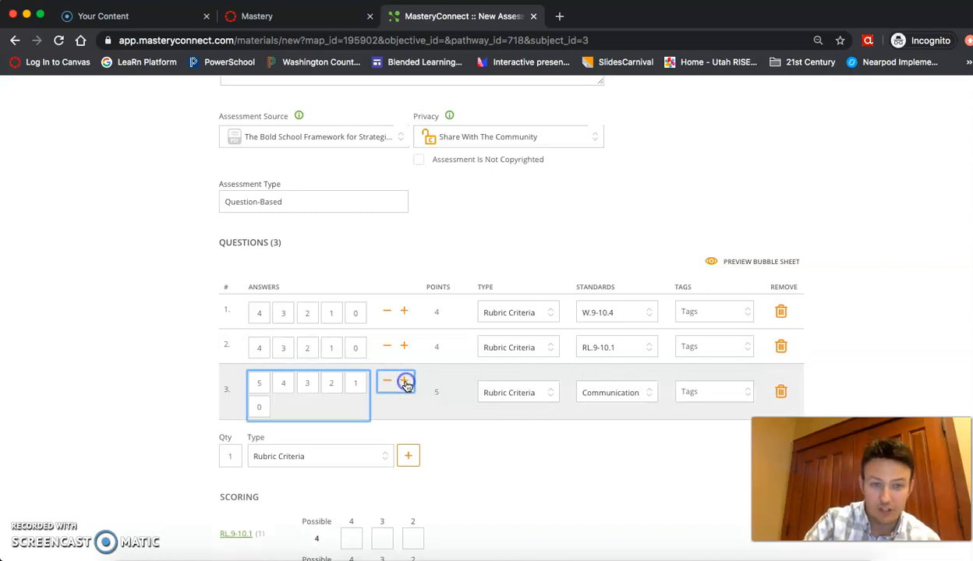
{"action": "left_click", "coordinate": [390, 382]}
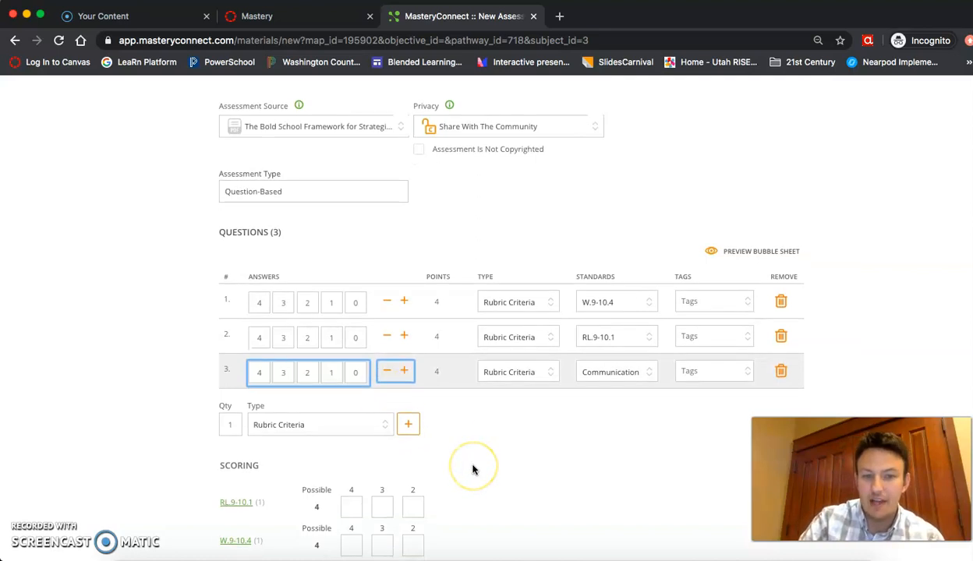
- Enter scoring cutoffs of 4, 3 and 2 for standard RL.9-10.1 under its levels 4, 3 and 2
{"action": "scroll", "coordinate": [472, 466], "scroll_direction": "down", "scroll_amount": 5}
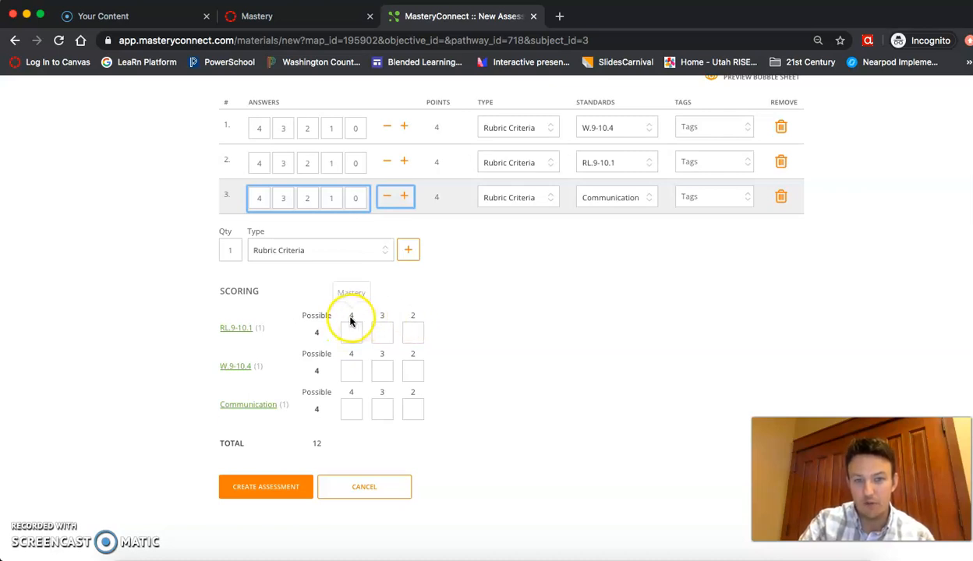
{"action": "left_click", "coordinate": [359, 332]}
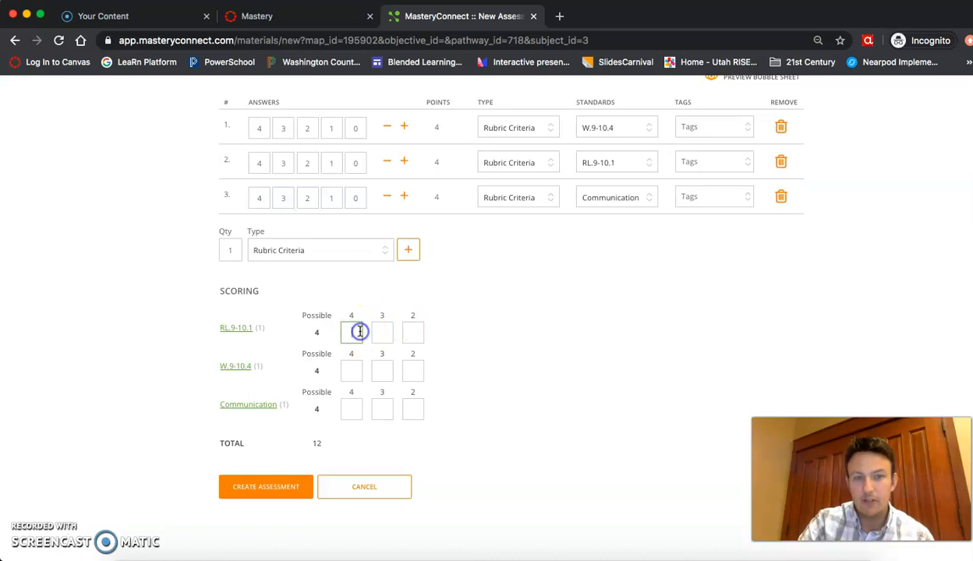
{"action": "type", "text": "4"}
{"action": "left_click", "coordinate": [385, 333]}
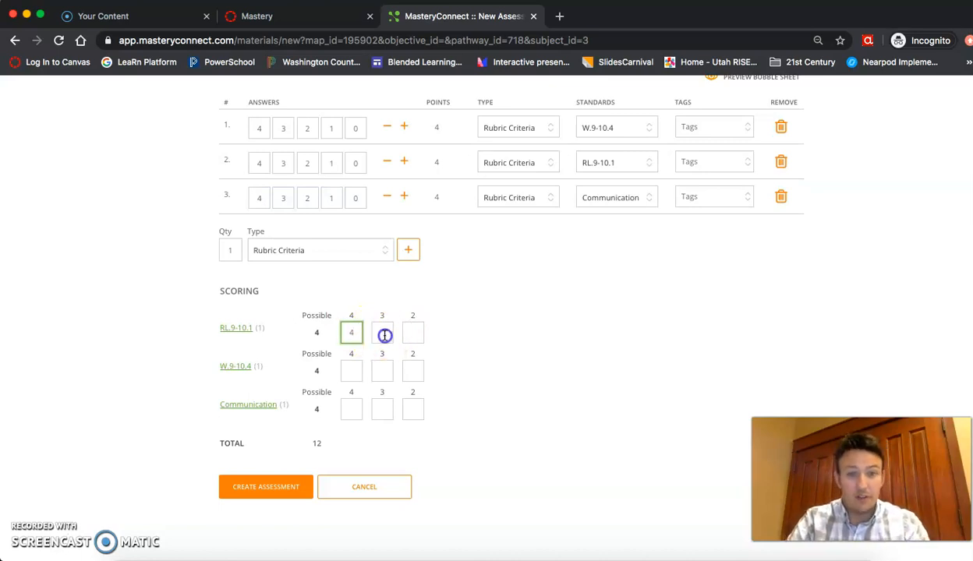
{"action": "type", "text": "3"}
{"action": "left_click", "coordinate": [412, 330]}
{"action": "type", "text": "2"}
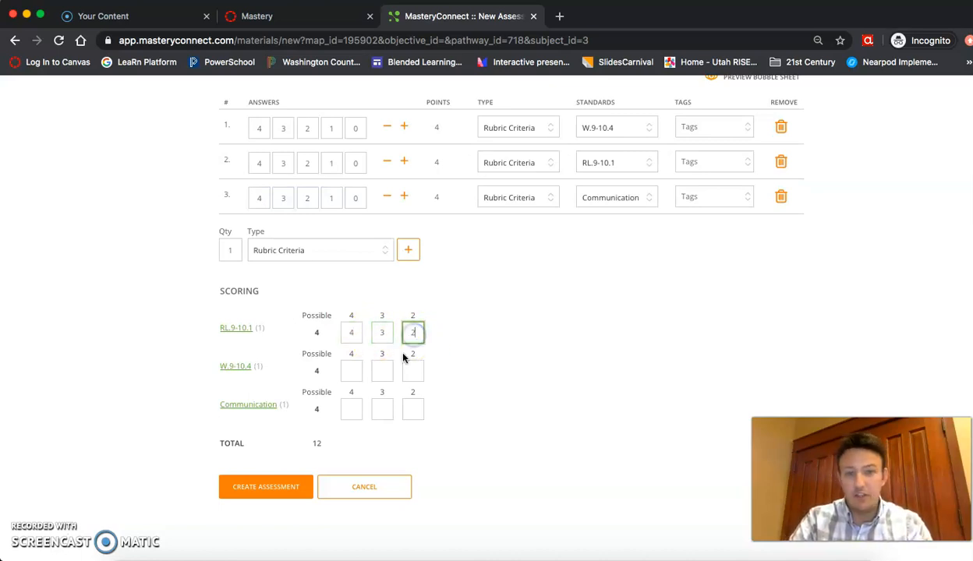
- Enter scoring cutoffs of 4, 3 and 2 for standard W.9-10.4
{"action": "left_click", "coordinate": [354, 372]}
{"action": "type", "text": "4"}
{"action": "left_click", "coordinate": [382, 373]}
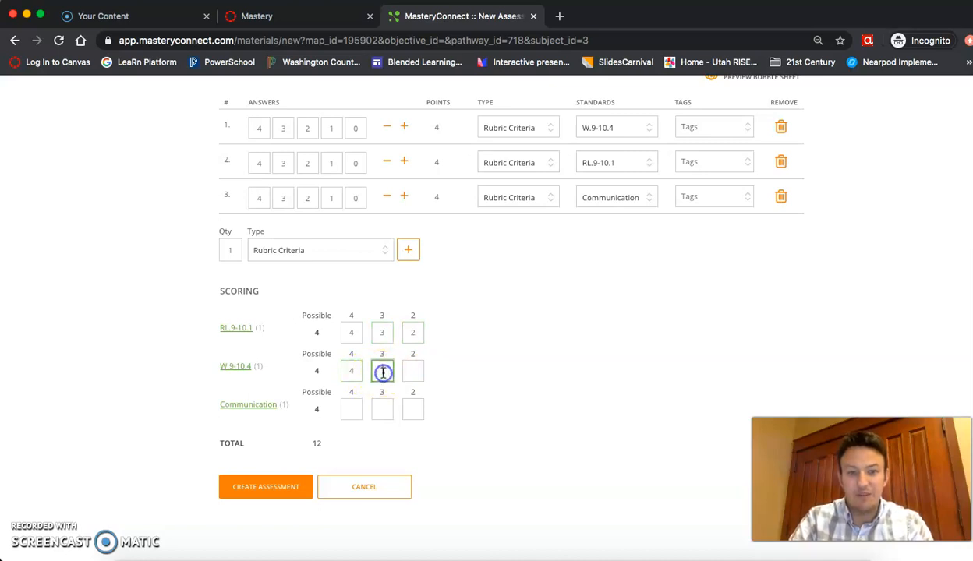
{"action": "left_click", "coordinate": [409, 375]}
{"action": "type", "text": "2"}
- Enter scoring cutoffs of 4, 3 and 2 for the Communication standard
{"action": "left_click", "coordinate": [353, 410]}
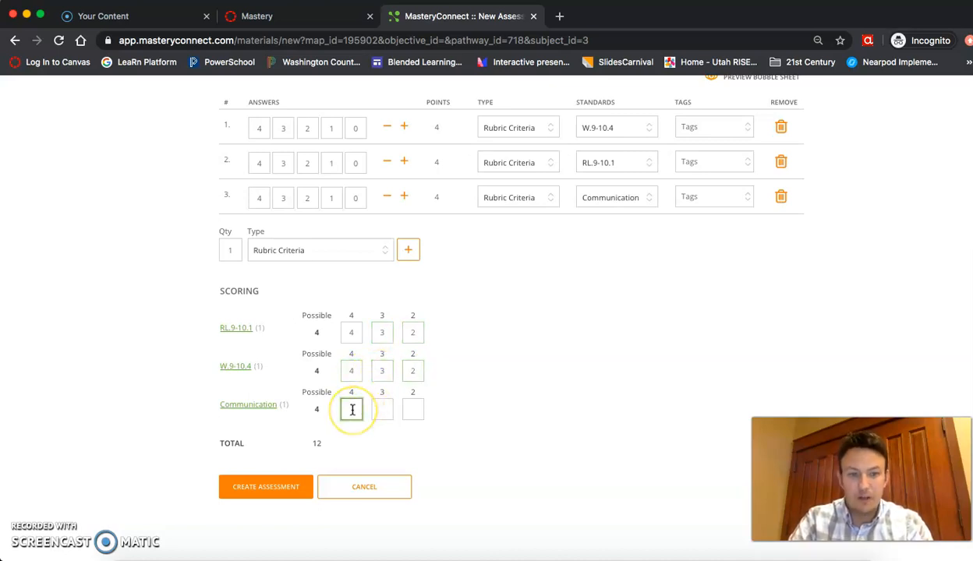
{"action": "type", "text": "4"}
{"action": "left_click", "coordinate": [382, 409]}
{"action": "type", "text": "3"}
{"action": "left_click", "coordinate": [412, 408]}
{"action": "type", "text": "2"}
{"action": "left_click", "coordinate": [485, 411]}
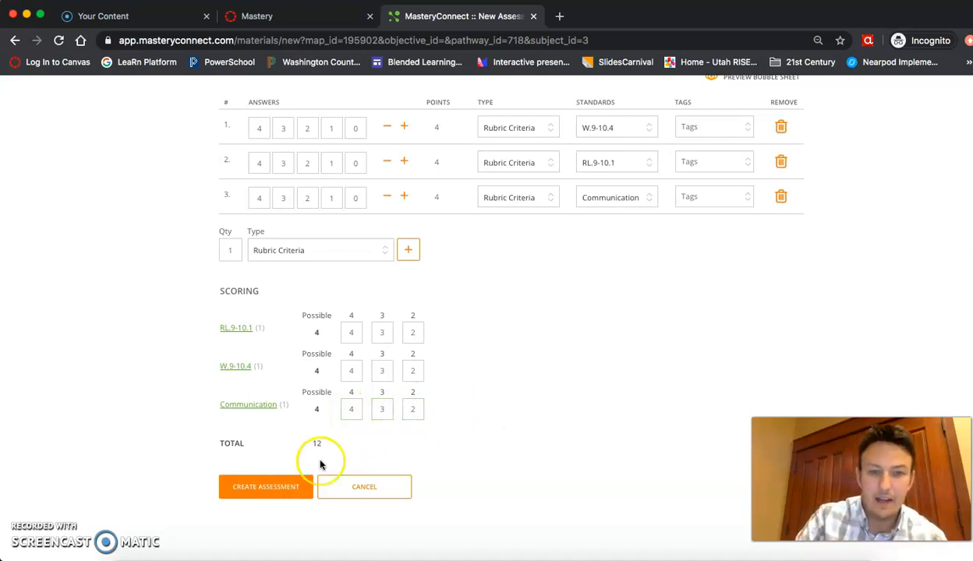
- Try to create the assessment and mark it as not copyrighted
{"action": "scroll", "coordinate": [474, 380], "scroll_direction": "up", "scroll_amount": 3}
{"action": "scroll", "coordinate": [474, 380], "scroll_direction": "down", "scroll_amount": 3}
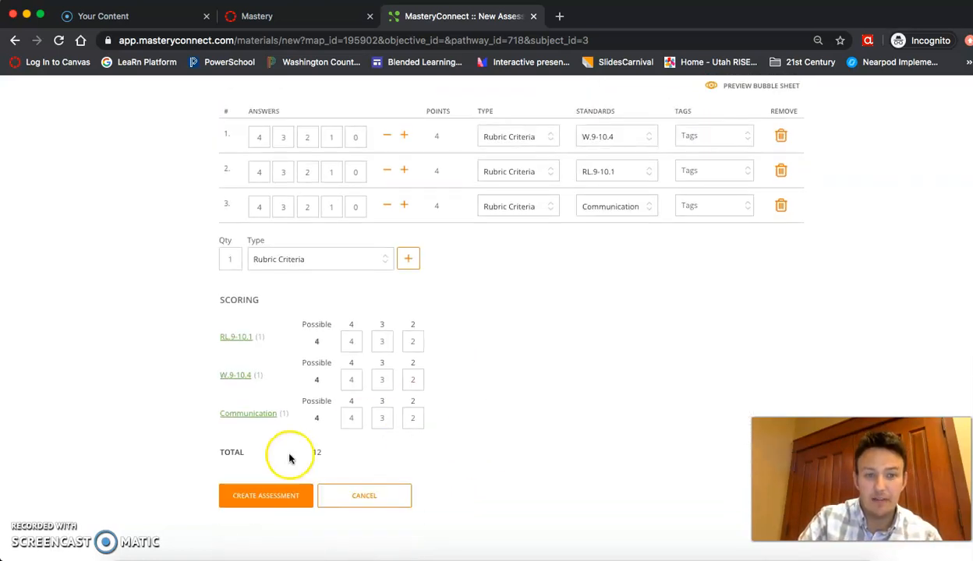
{"action": "left_click", "coordinate": [264, 495]}
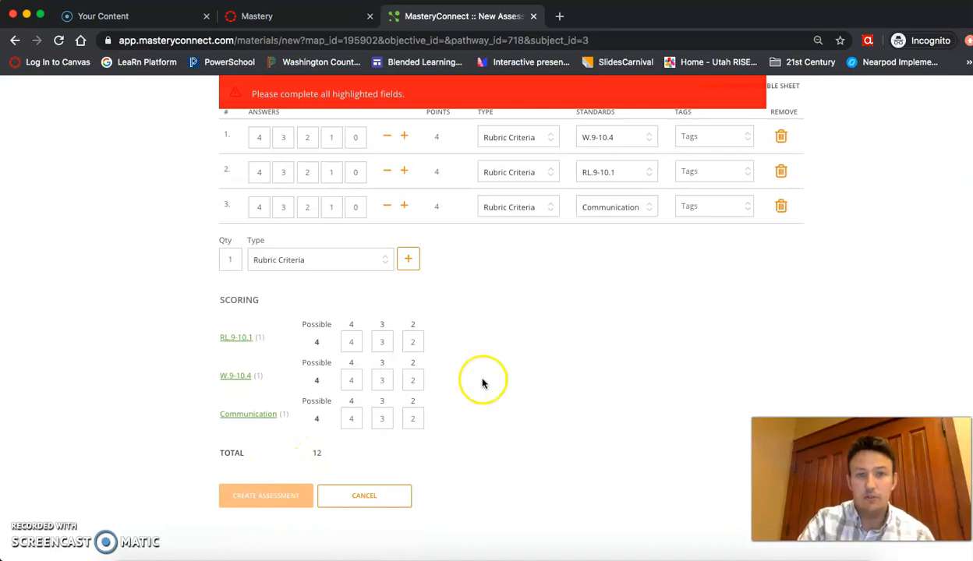
{"action": "scroll", "coordinate": [482, 379], "scroll_direction": "up", "scroll_amount": 5}
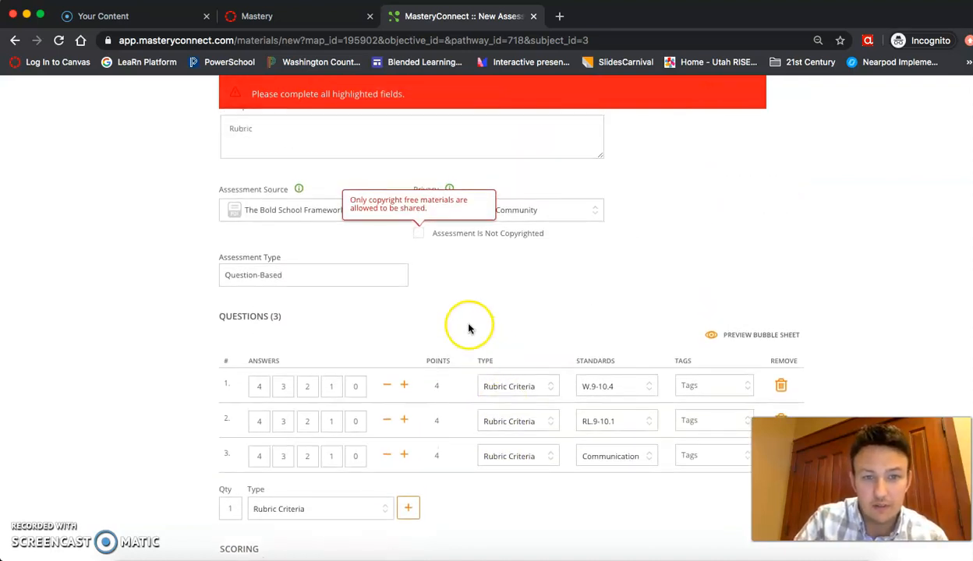
{"action": "left_click", "coordinate": [420, 235]}
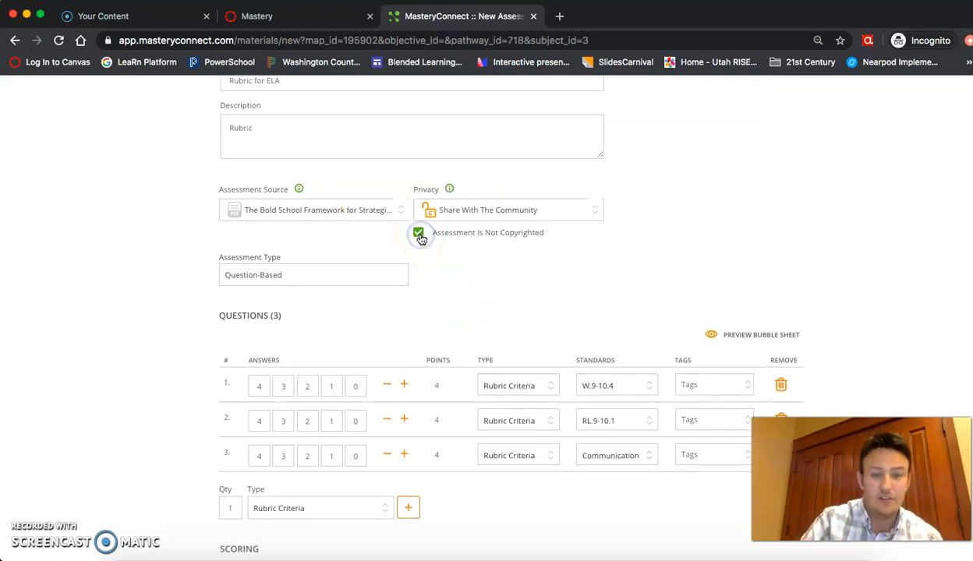
- Set the assessment's privacy to Private To Me and create the assessment
{"action": "left_click", "coordinate": [464, 210]}
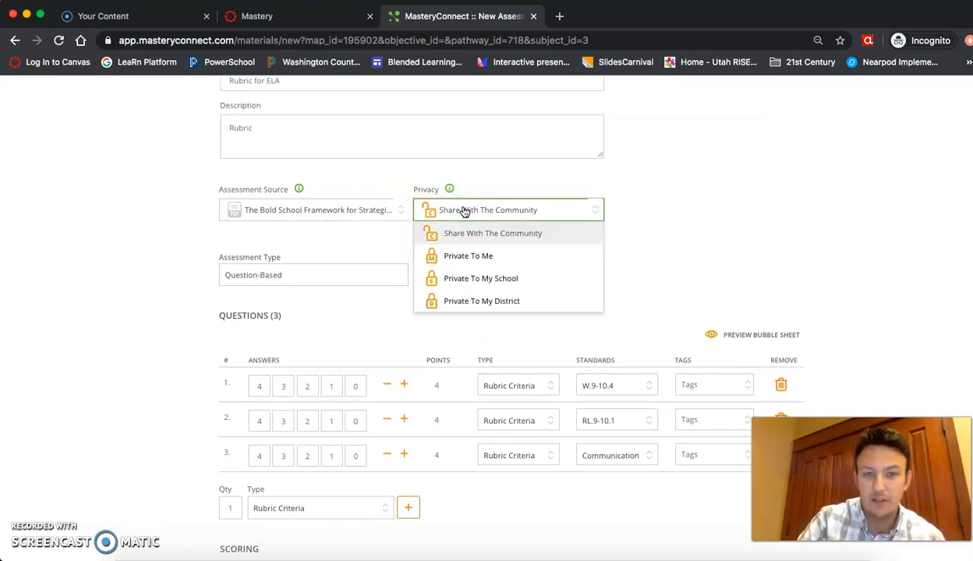
{"action": "left_click", "coordinate": [473, 257]}
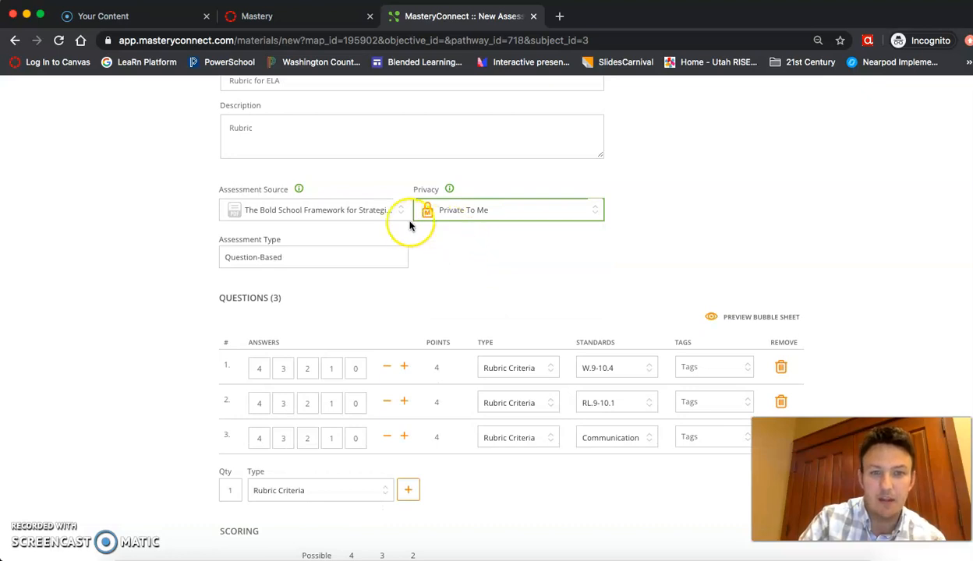
{"action": "scroll", "coordinate": [433, 315], "scroll_direction": "down", "scroll_amount": 3}
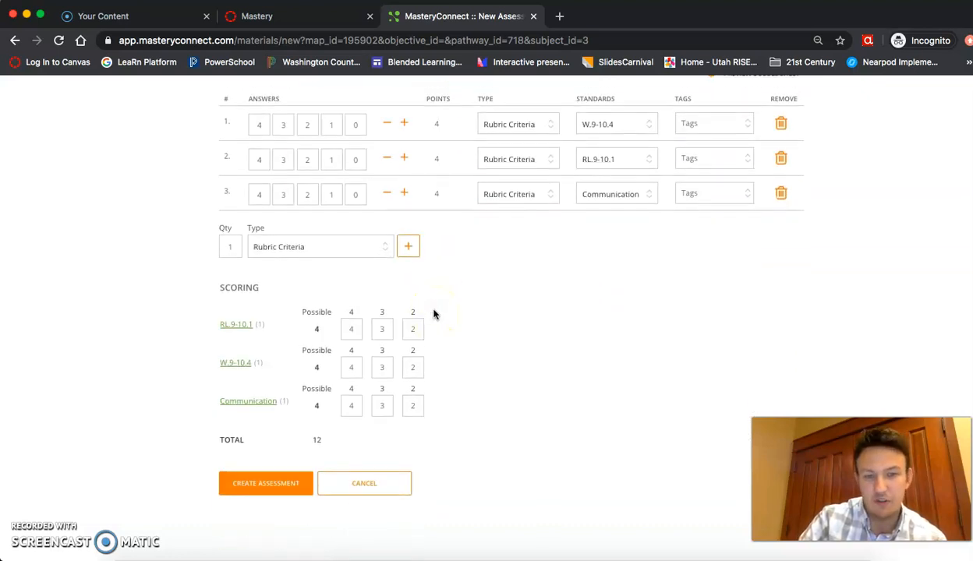
{"action": "left_click", "coordinate": [268, 489]}
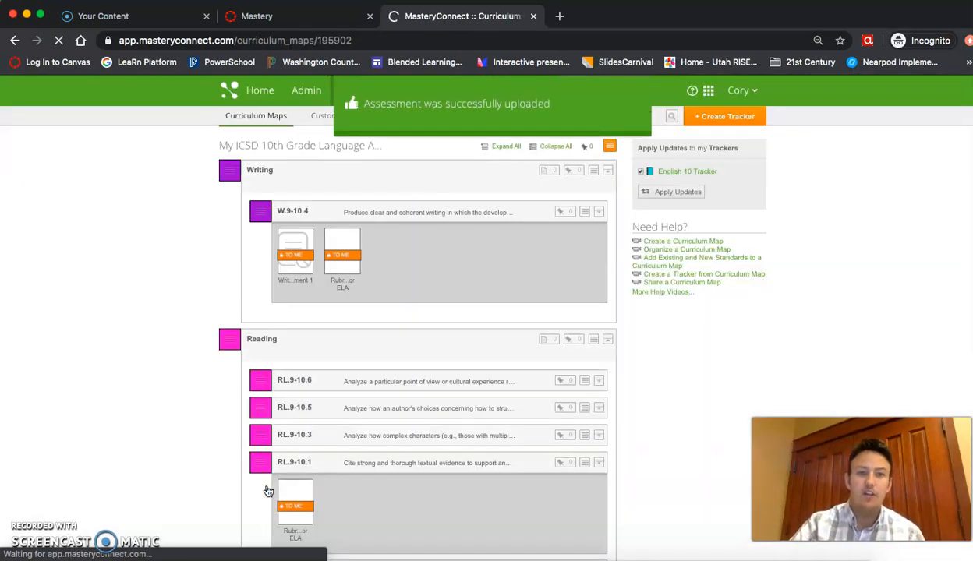
- Review where Rubric for ELA sits among the curriculum map's standards and start creating another new assessment in the map
{"action": "left_click", "coordinate": [346, 265]}
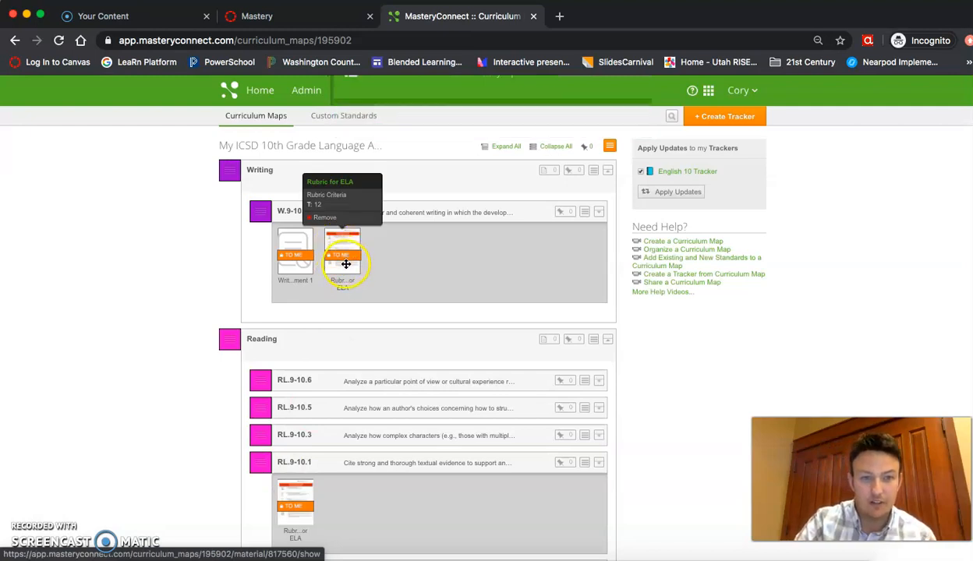
{"action": "scroll", "coordinate": [293, 445], "scroll_direction": "down", "scroll_amount": 2}
{"action": "scroll", "coordinate": [282, 413], "scroll_direction": "down", "scroll_amount": 3}
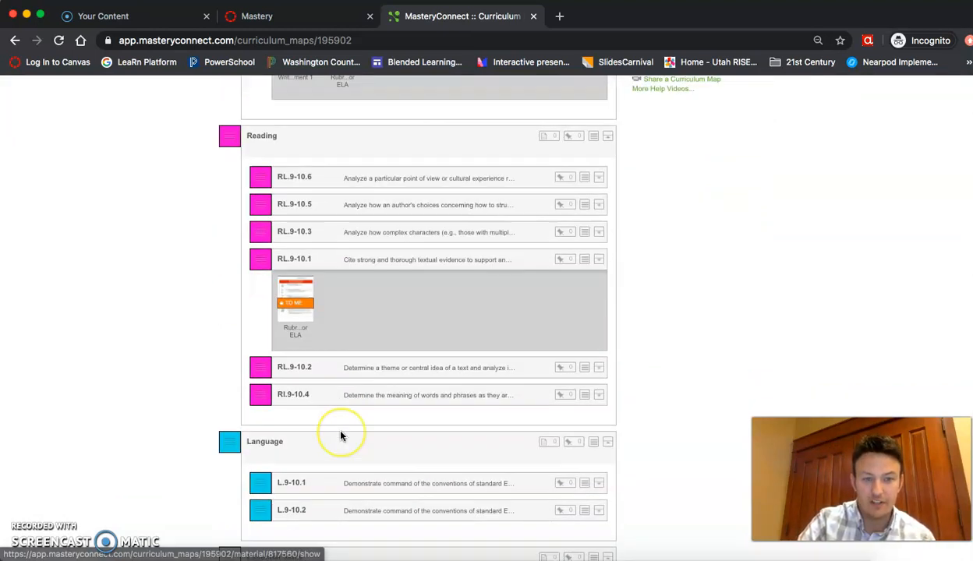
{"action": "scroll", "coordinate": [341, 436], "scroll_direction": "down", "scroll_amount": 5}
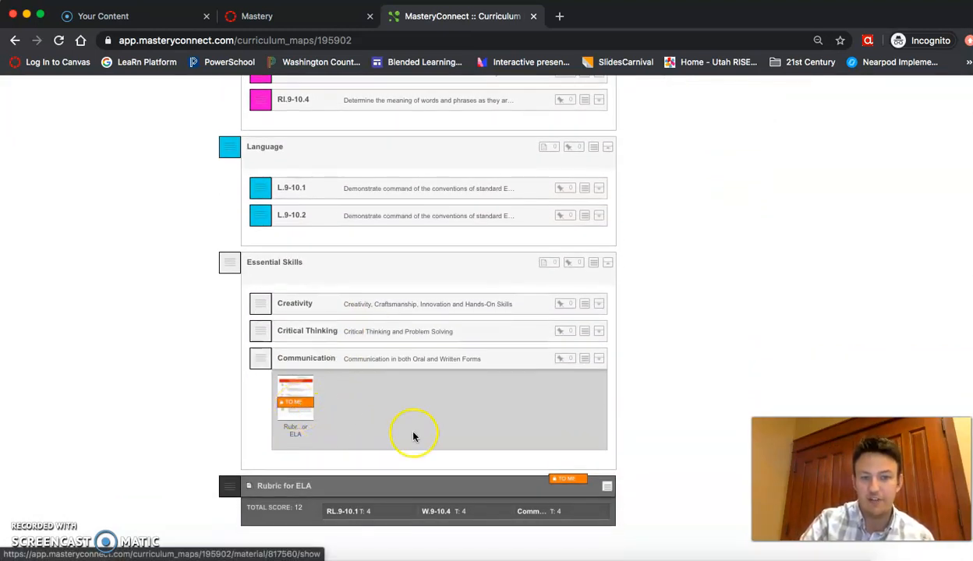
{"action": "scroll", "coordinate": [413, 436], "scroll_direction": "up", "scroll_amount": 10}
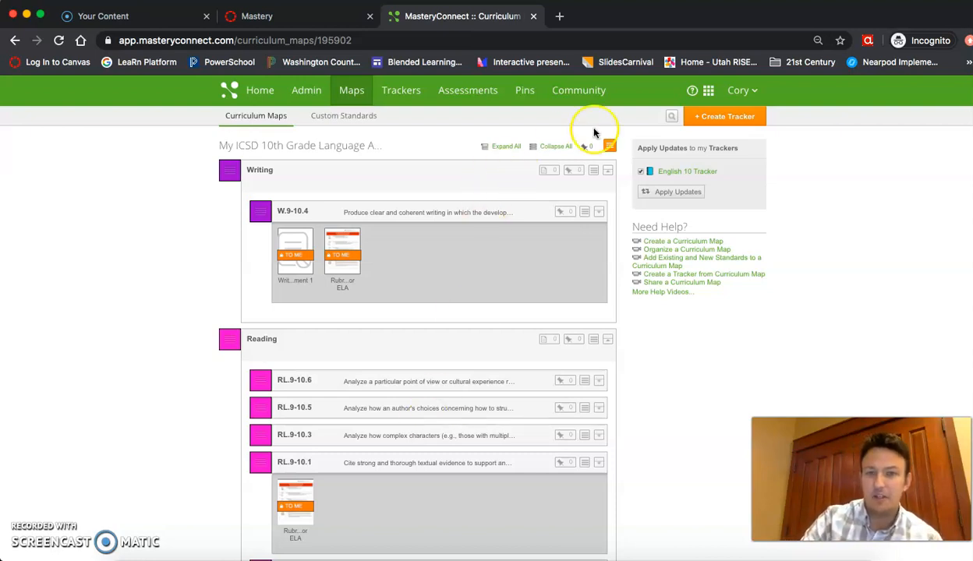
{"action": "left_click", "coordinate": [609, 146]}
{"action": "left_click", "coordinate": [551, 170]}
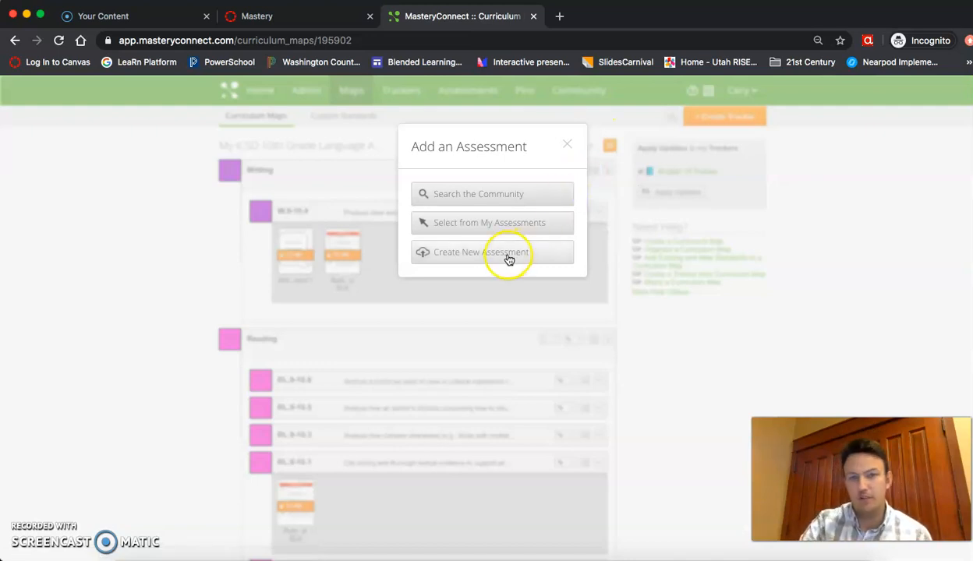
{"action": "left_click", "coordinate": [508, 257]}
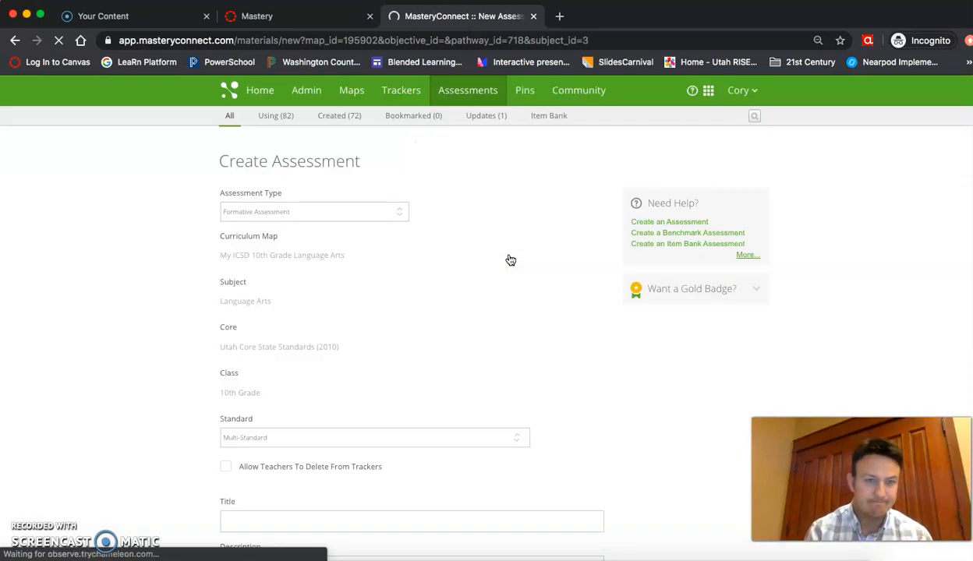
- Title the new assessment "Quiz" and enter "Quiz for fun" as its description
{"action": "scroll", "coordinate": [481, 337], "scroll_direction": "down", "scroll_amount": 3}
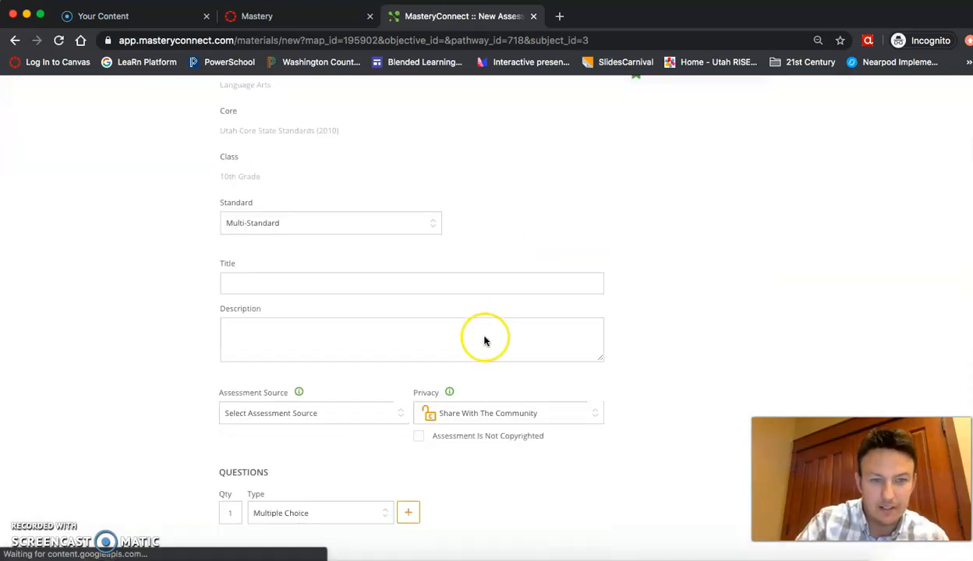
{"action": "left_click", "coordinate": [329, 283]}
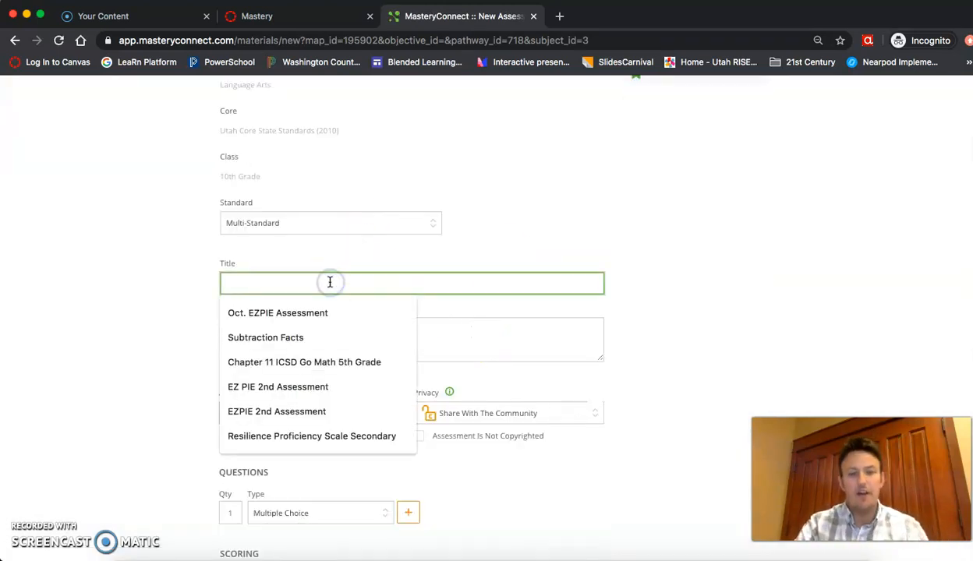
{"action": "type", "text": "Quiz"}
{"action": "left_click", "coordinate": [311, 336]}
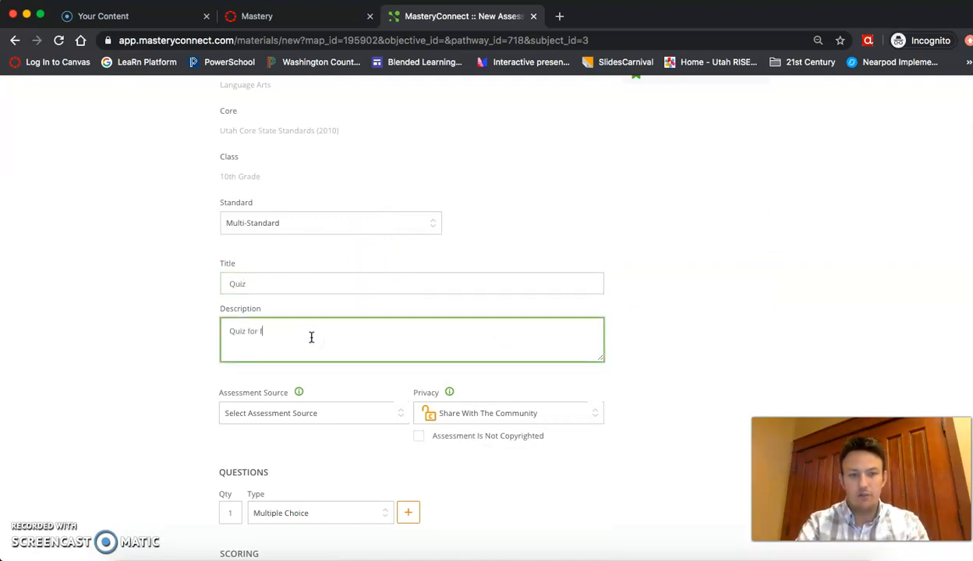
- Upload the "Domains of Blended Learning" PDF from the Desktop as the assessment source
{"action": "left_click", "coordinate": [337, 416]}
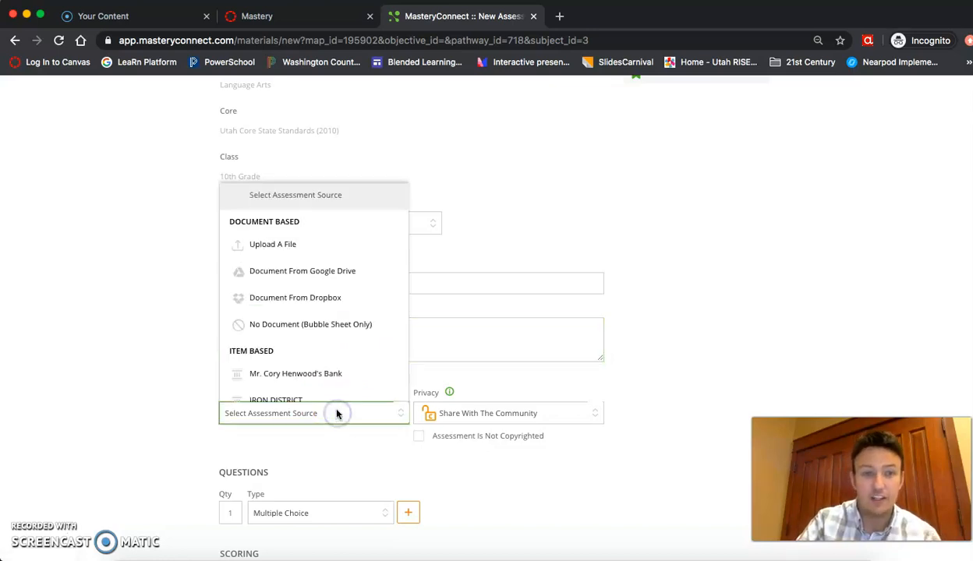
{"action": "scroll", "coordinate": [348, 258], "scroll_direction": "down", "scroll_amount": 1}
{"action": "left_click", "coordinate": [322, 232]}
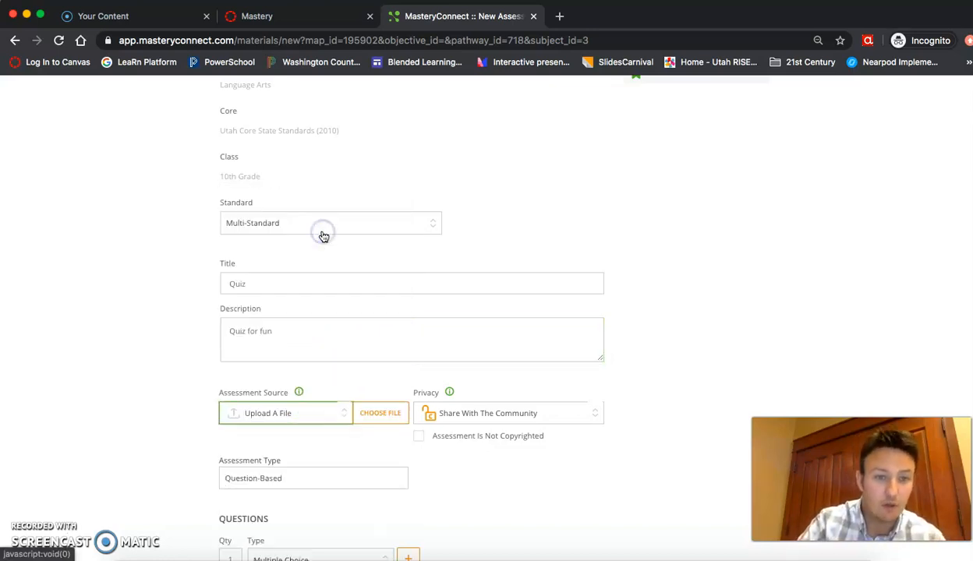
{"action": "left_click", "coordinate": [384, 419]}
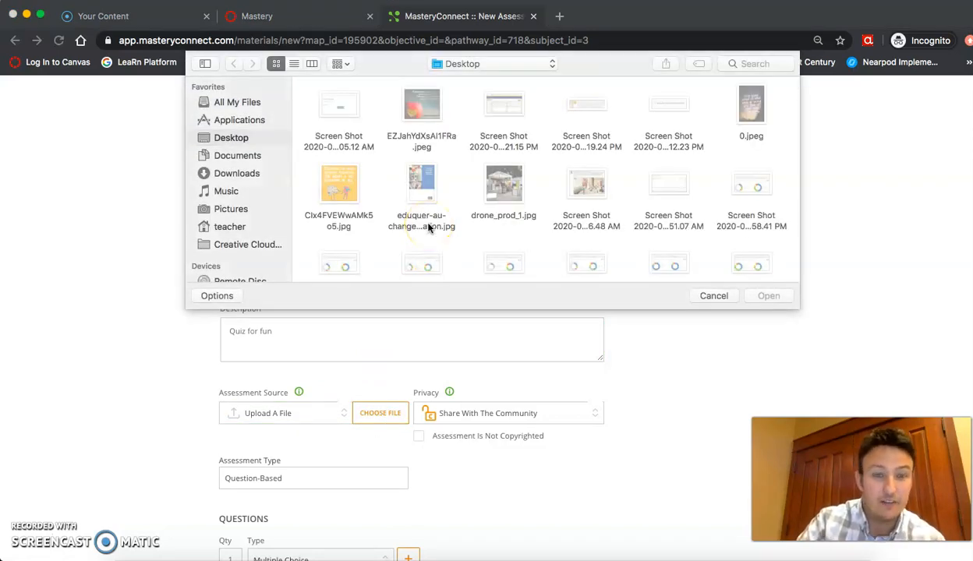
{"action": "scroll", "coordinate": [428, 227], "scroll_direction": "down", "scroll_amount": 10}
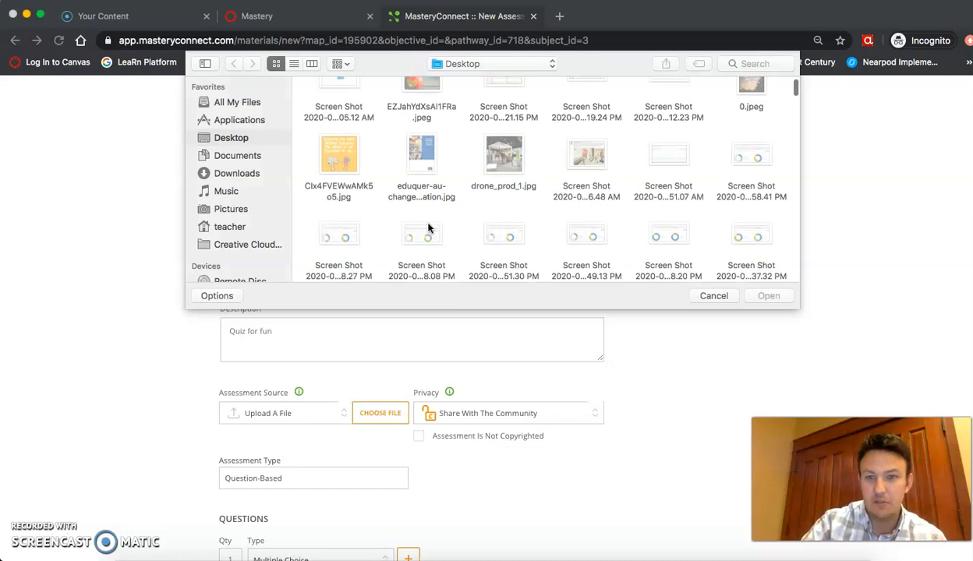
{"action": "scroll", "coordinate": [428, 226], "scroll_direction": "down", "scroll_amount": 3}
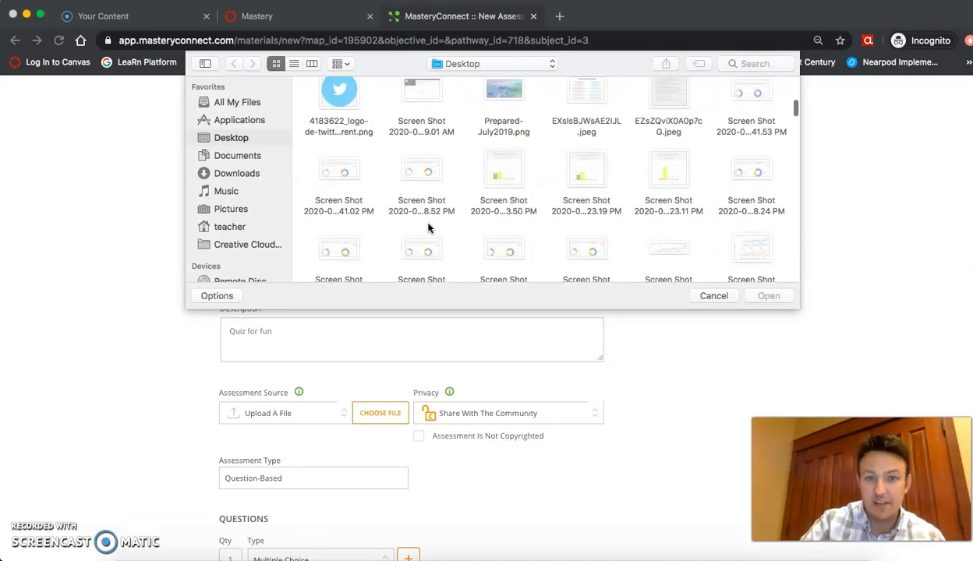
{"action": "scroll", "coordinate": [428, 227], "scroll_direction": "down", "scroll_amount": 10}
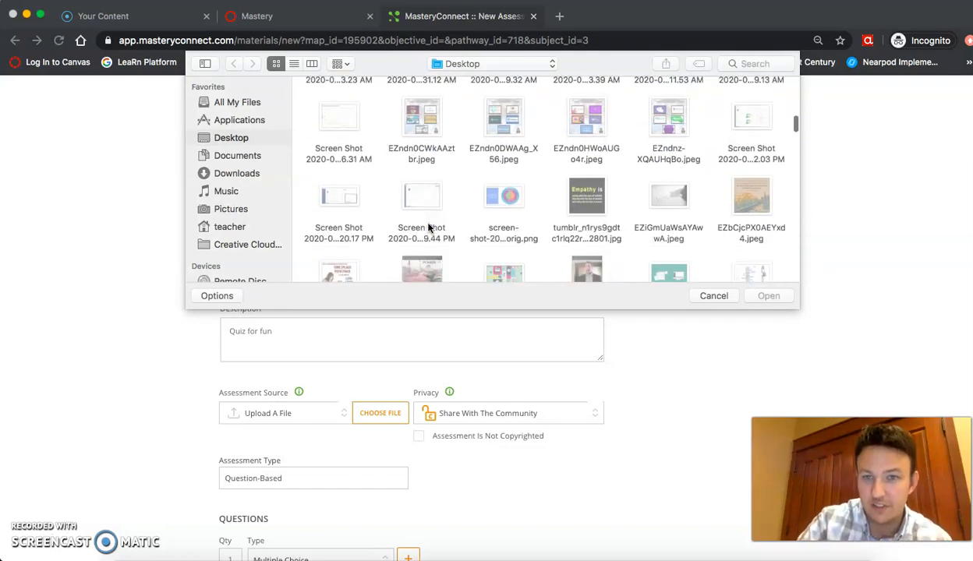
{"action": "scroll", "coordinate": [428, 226], "scroll_direction": "down", "scroll_amount": 10}
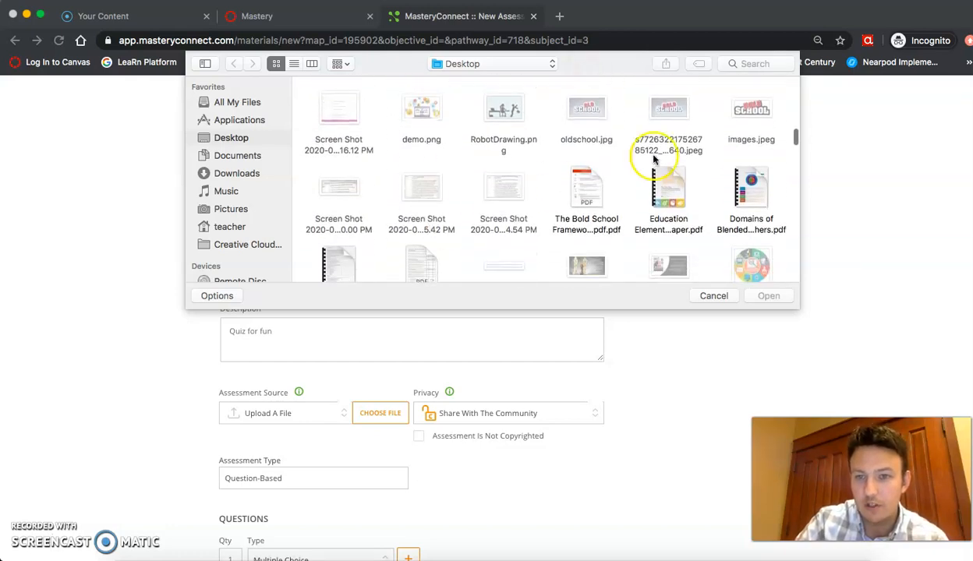
{"action": "left_click", "coordinate": [758, 183]}
{"action": "left_click", "coordinate": [768, 295]}
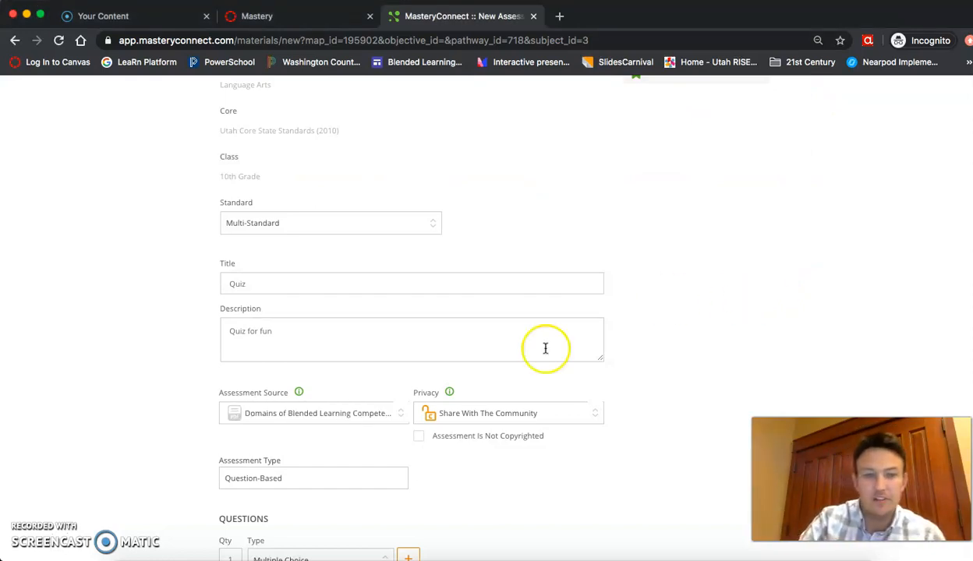
- Add two Multiple Choice questions to the quiz
{"action": "scroll", "coordinate": [367, 470], "scroll_direction": "down", "scroll_amount": 1}
{"action": "scroll", "coordinate": [367, 471], "scroll_direction": "down", "scroll_amount": 3}
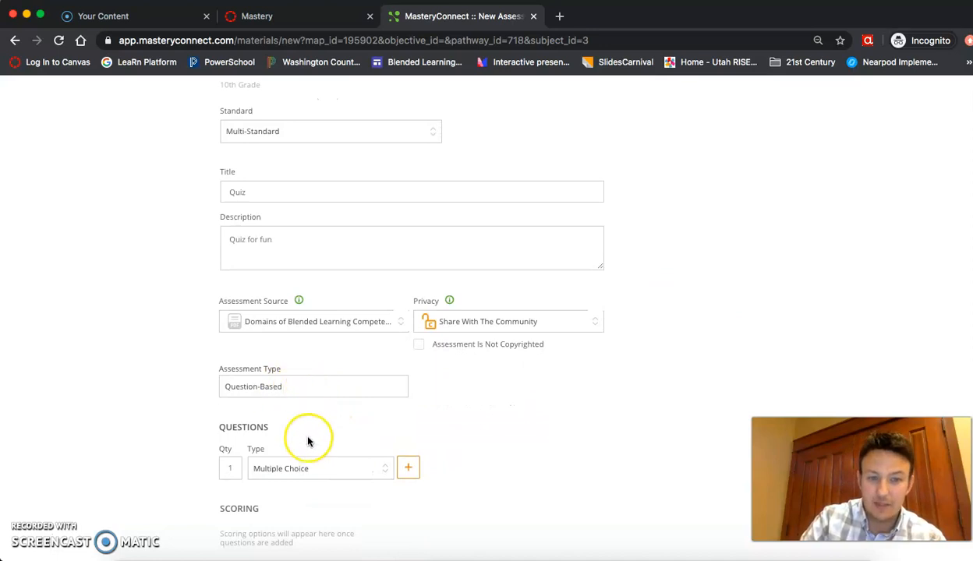
{"action": "scroll", "coordinate": [309, 444], "scroll_direction": "down", "scroll_amount": 3}
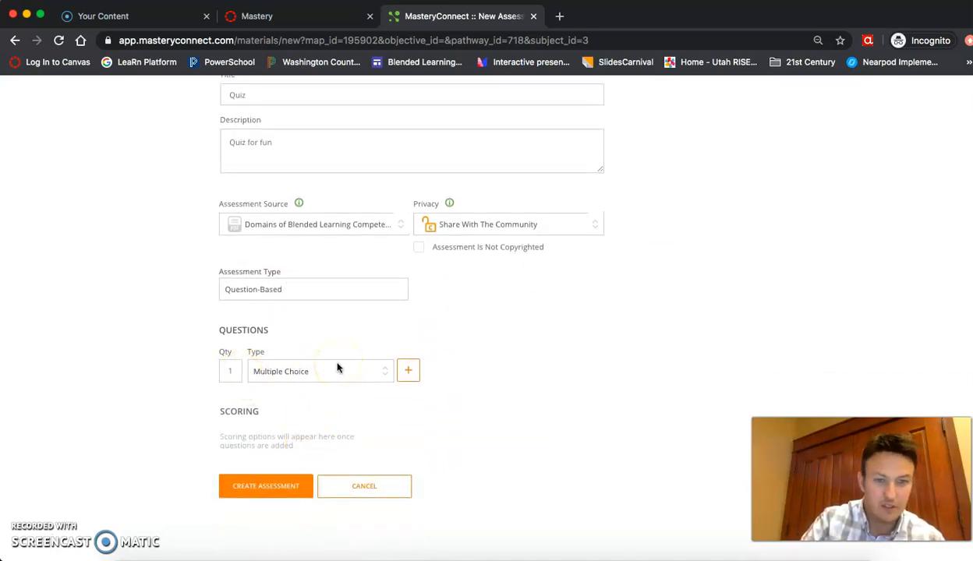
{"action": "left_click", "coordinate": [232, 373]}
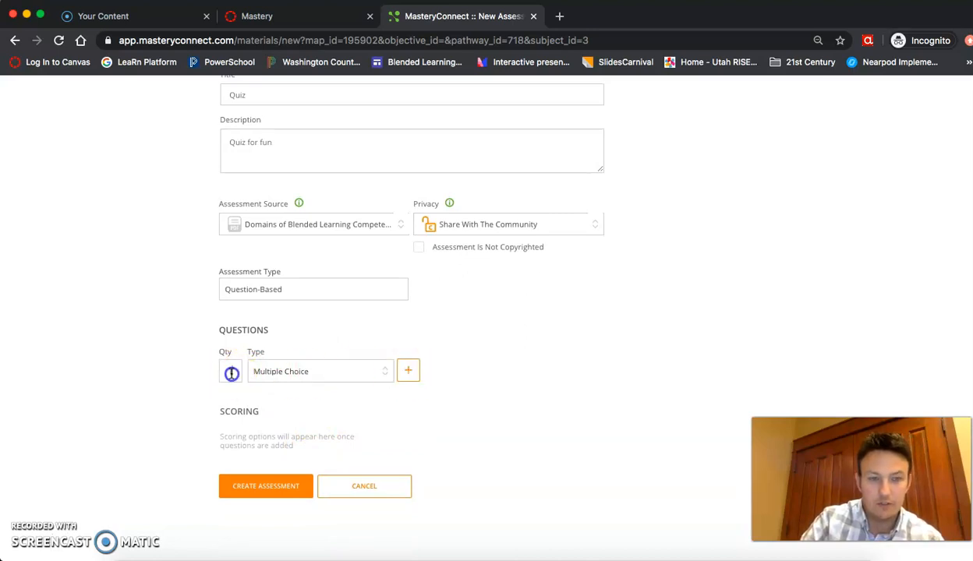
{"action": "left_click", "coordinate": [406, 370]}
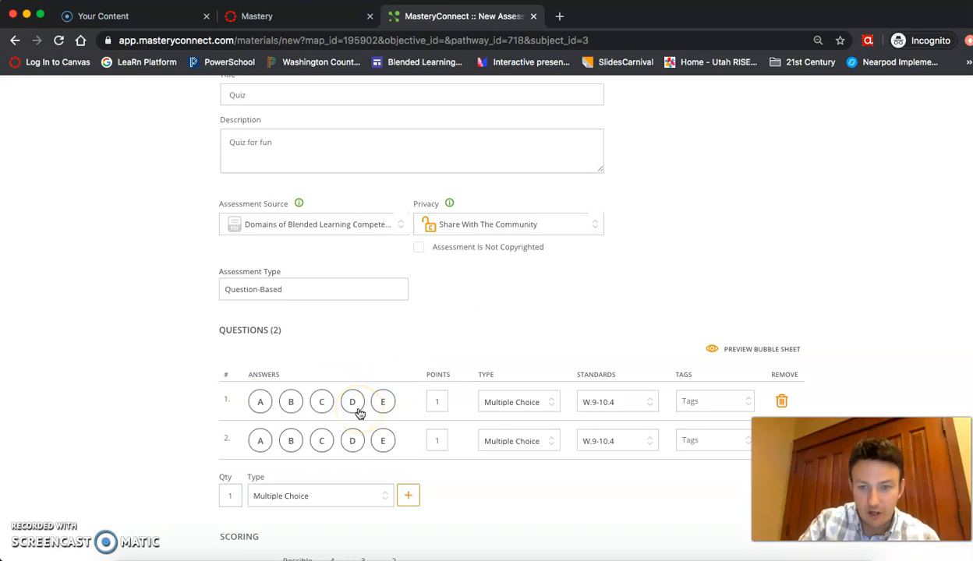
- Add one True/False question and one Multi Select question to the quiz
{"action": "left_click", "coordinate": [385, 496]}
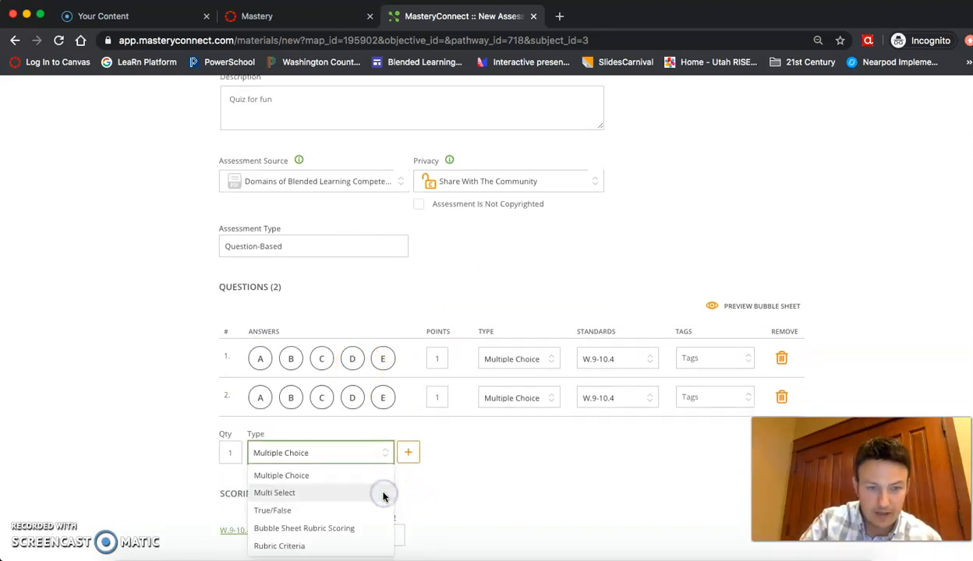
{"action": "left_click", "coordinate": [359, 509]}
{"action": "left_click", "coordinate": [407, 452]}
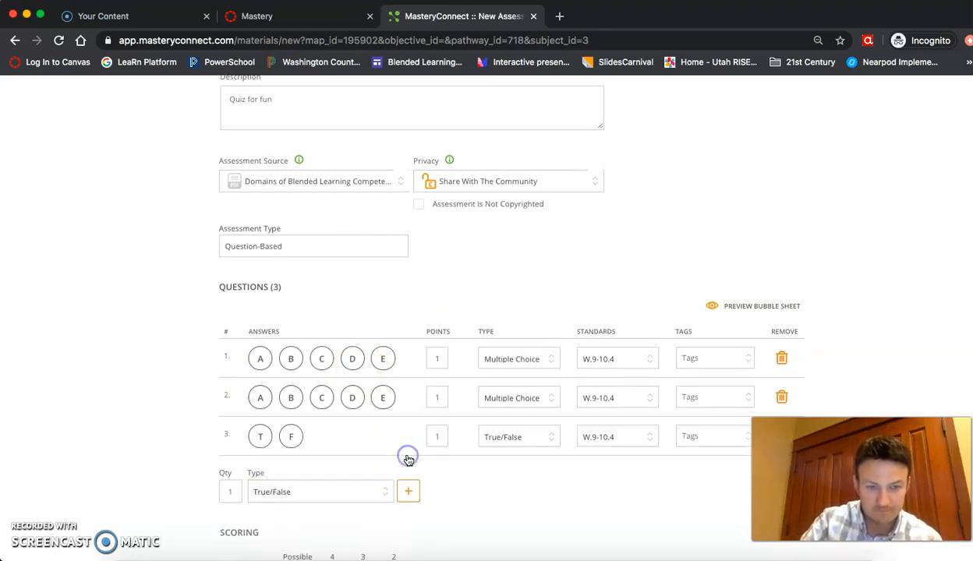
{"action": "left_click", "coordinate": [344, 495]}
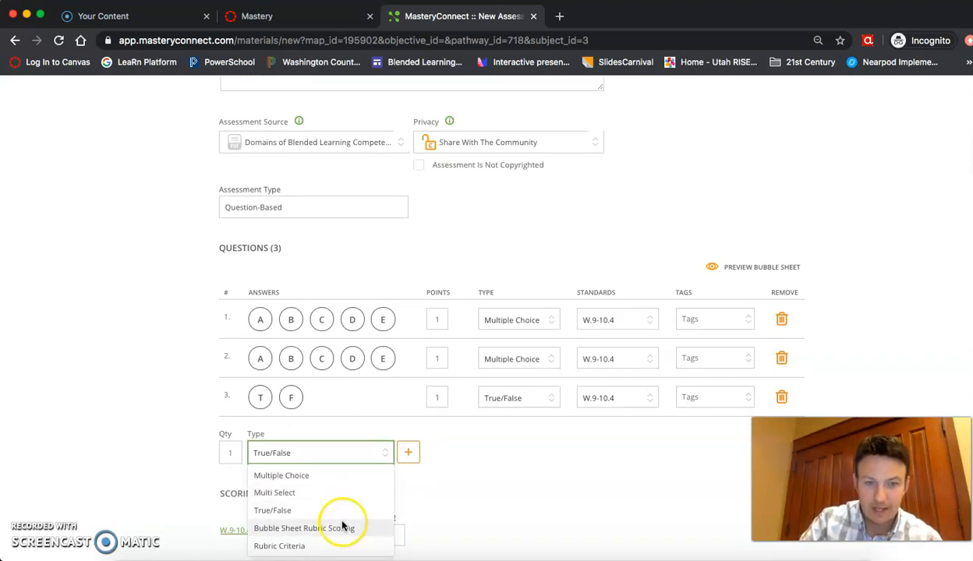
{"action": "left_click", "coordinate": [343, 494]}
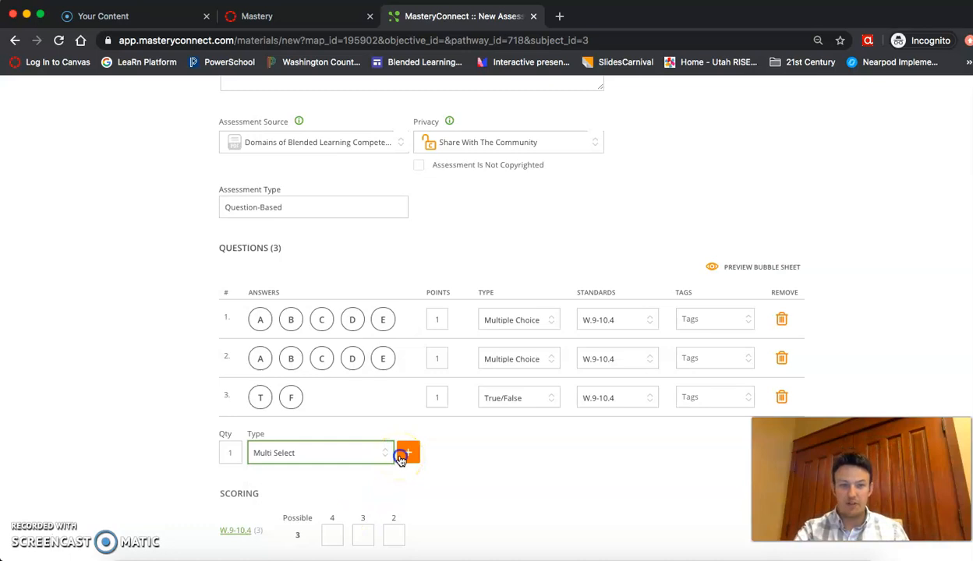
{"action": "left_click", "coordinate": [400, 459]}
- Add one Rubric Criteria question and one Bubble Sheet Rubric Scoring question to the quiz
{"action": "left_click", "coordinate": [374, 490]}
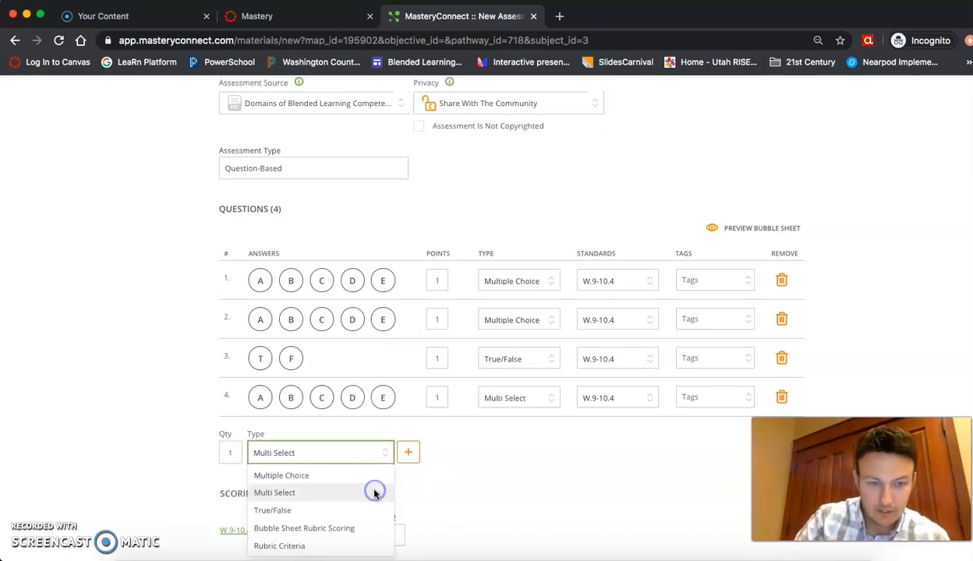
{"action": "left_click", "coordinate": [343, 543]}
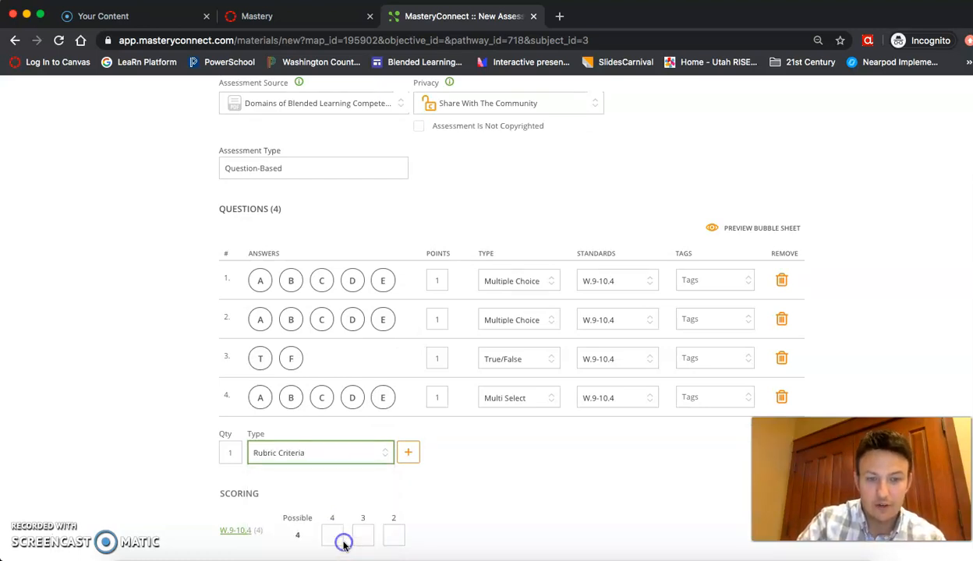
{"action": "left_click", "coordinate": [407, 453]}
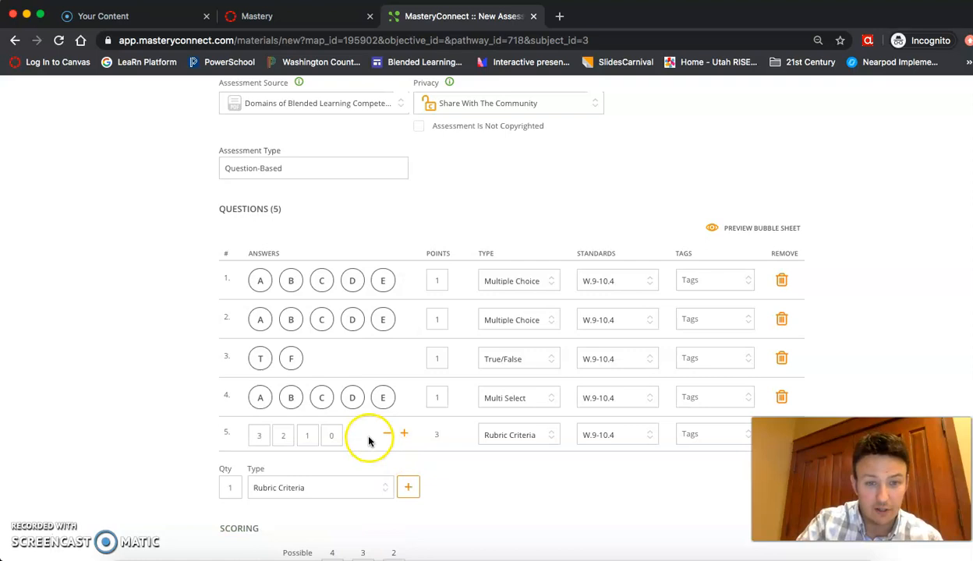
{"action": "left_click", "coordinate": [335, 487]}
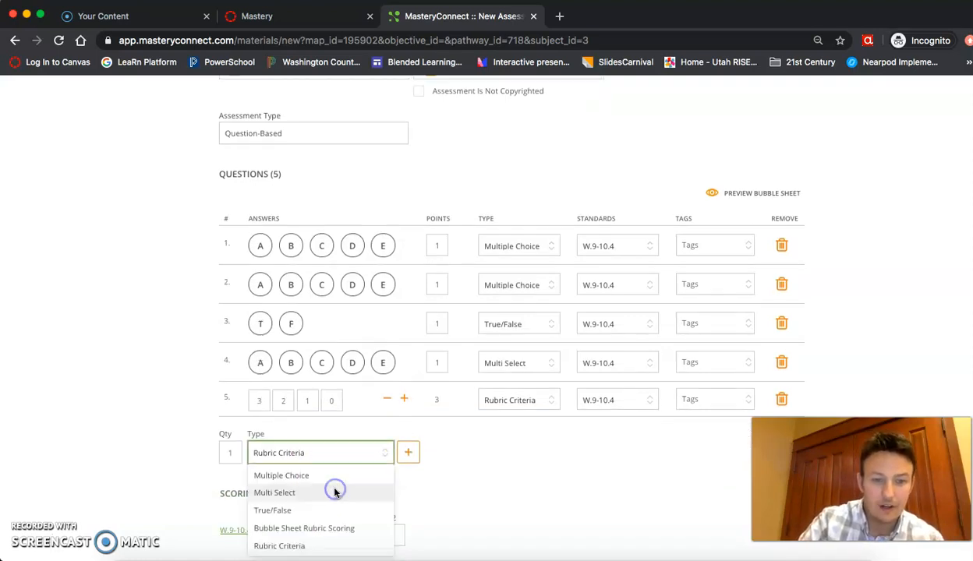
{"action": "left_click", "coordinate": [331, 530]}
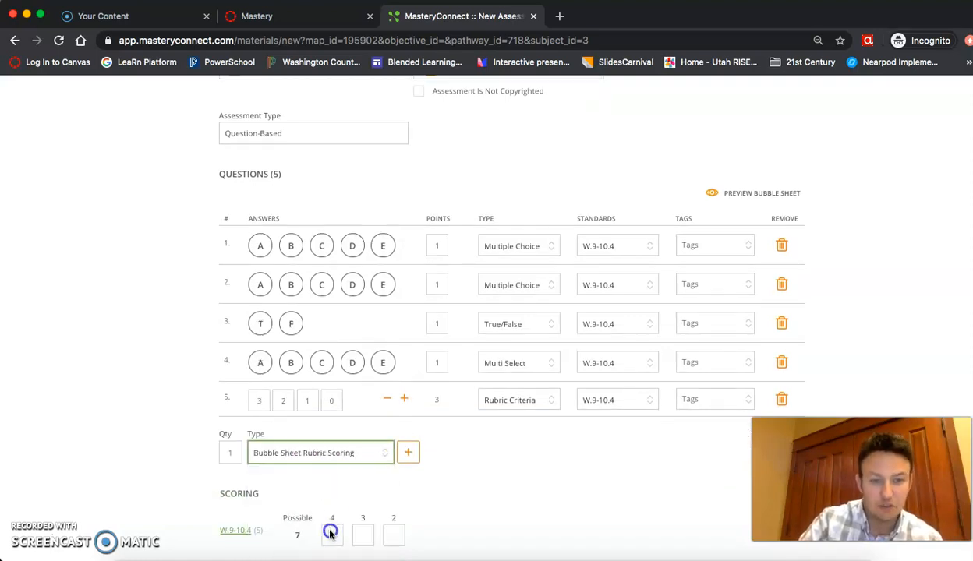
{"action": "left_click", "coordinate": [414, 459]}
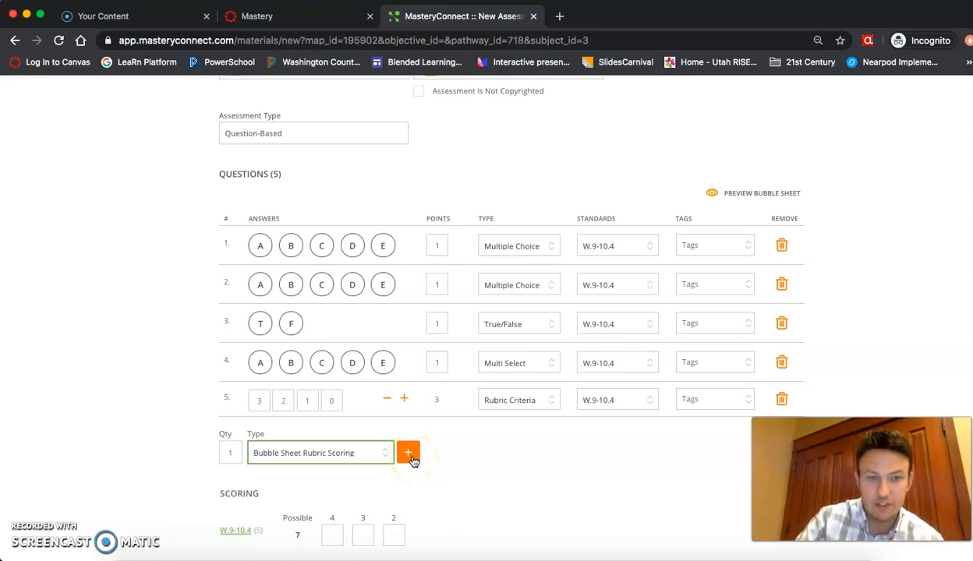
{"action": "left_click", "coordinate": [414, 460]}
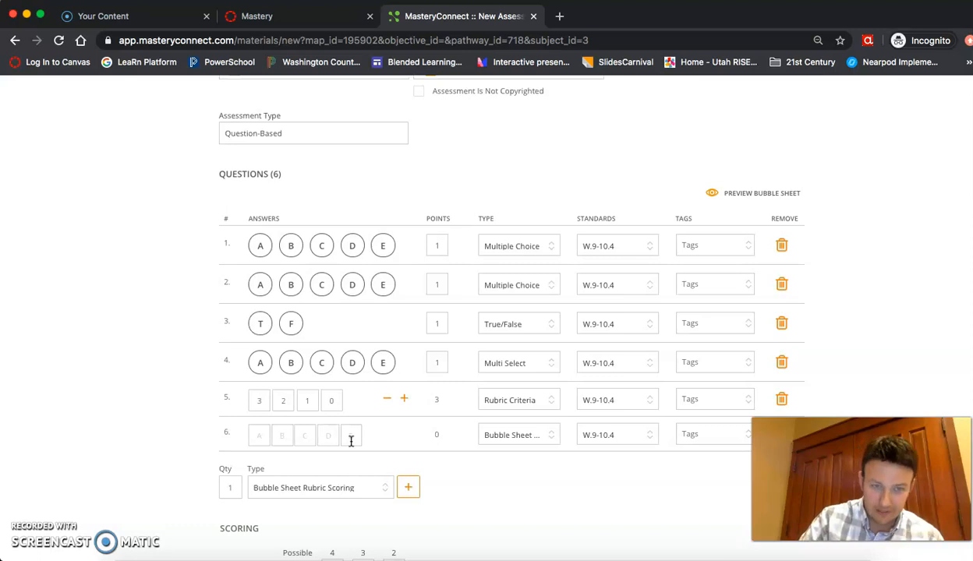
- Mark the correct answers: A for question 1, B for question 2, F for question 3, and A and C for question 4
{"action": "left_click", "coordinate": [277, 260]}
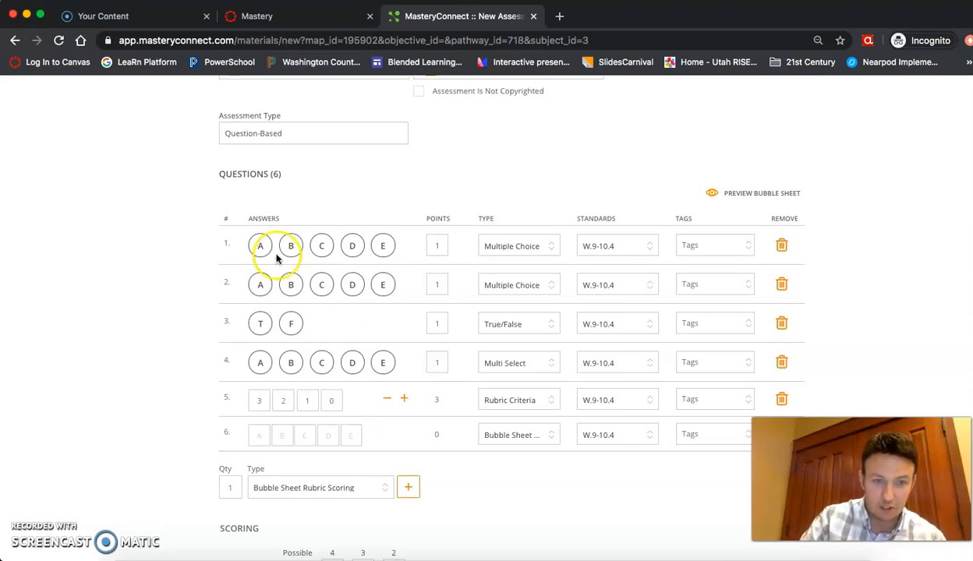
{"action": "left_click", "coordinate": [261, 246]}
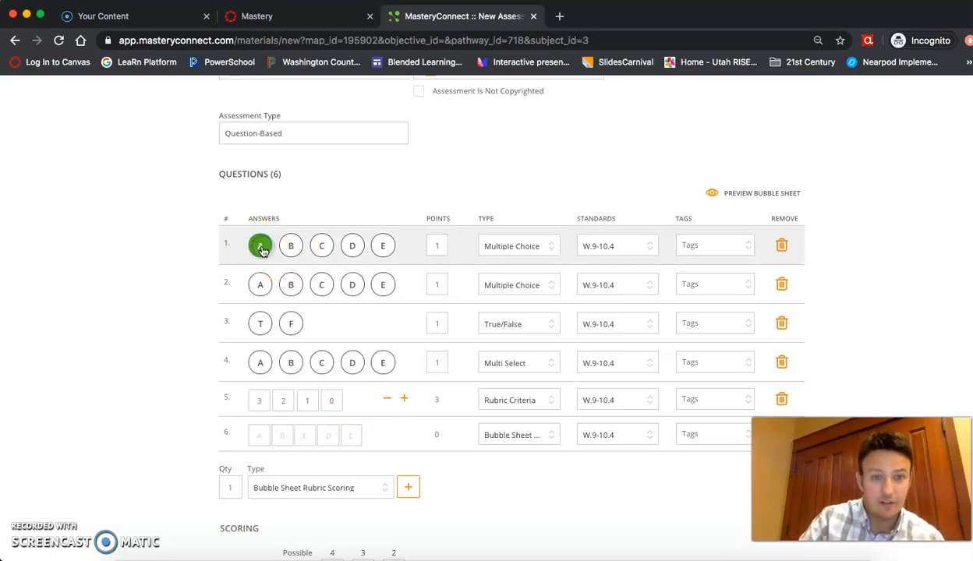
{"action": "left_click", "coordinate": [296, 288]}
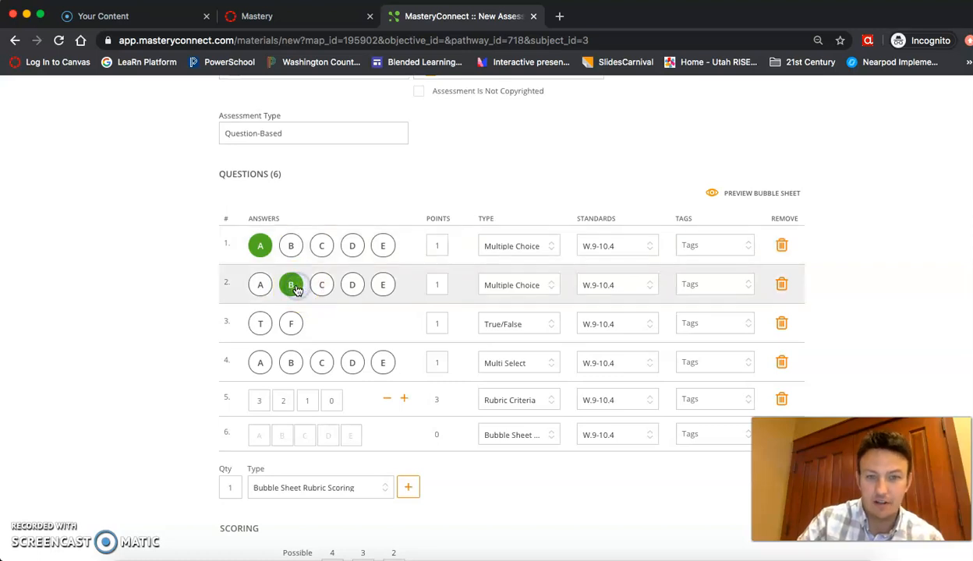
{"action": "left_click", "coordinate": [289, 323]}
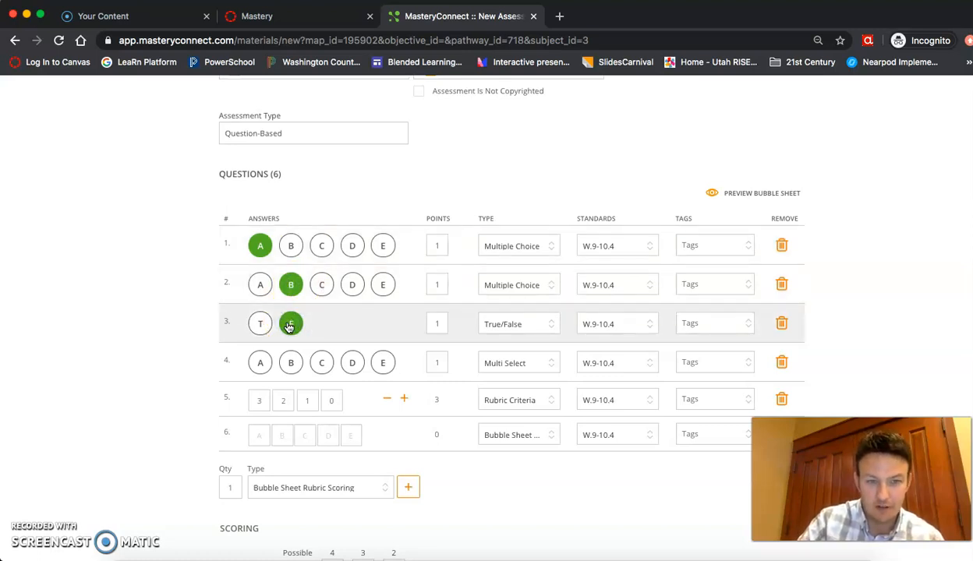
{"action": "left_click", "coordinate": [261, 363]}
{"action": "left_click", "coordinate": [322, 363]}
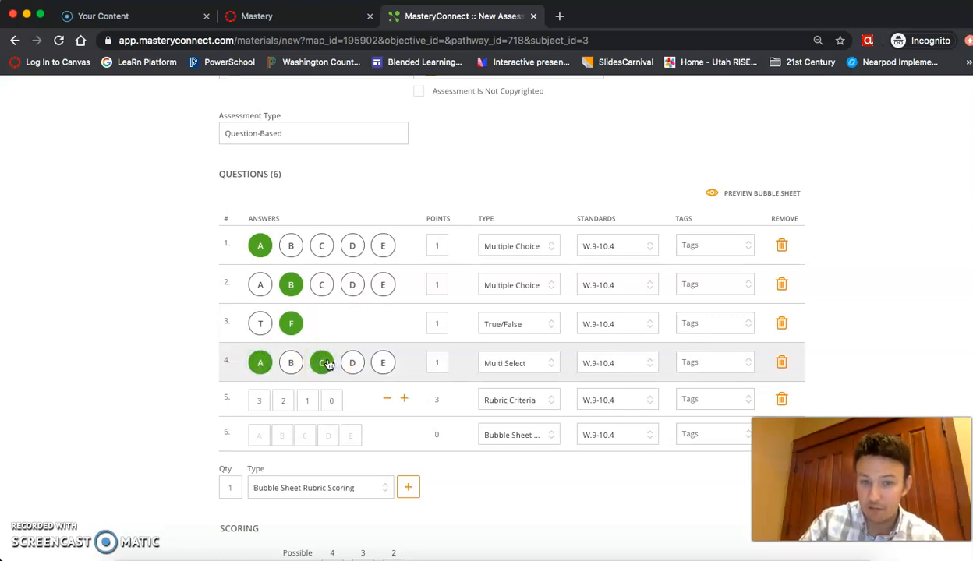
- Extend question 5's rubric scale to 4 points and score question 6's bubbles A to E as 4, 3, 2, 1 and 0
{"action": "left_click", "coordinate": [405, 400]}
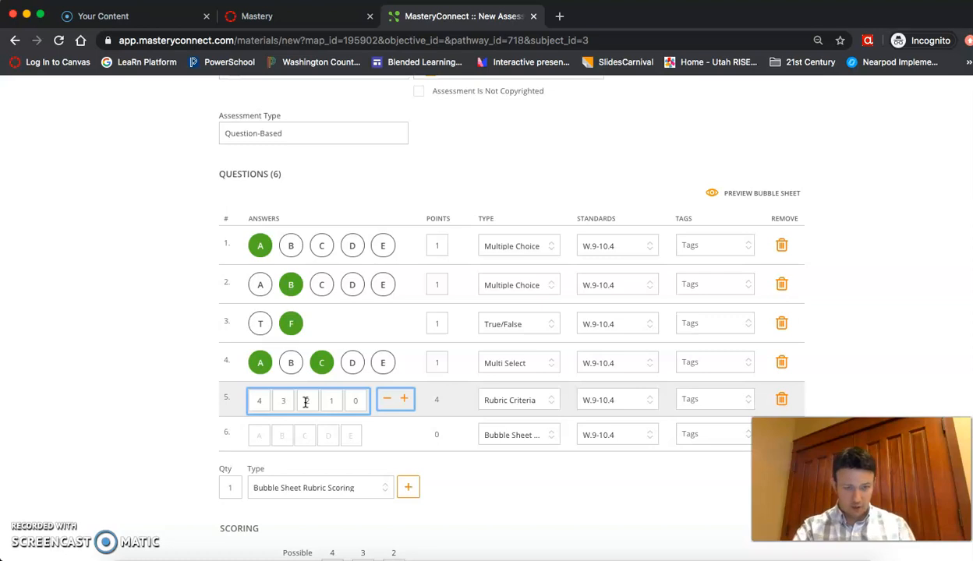
{"action": "left_click", "coordinate": [261, 438]}
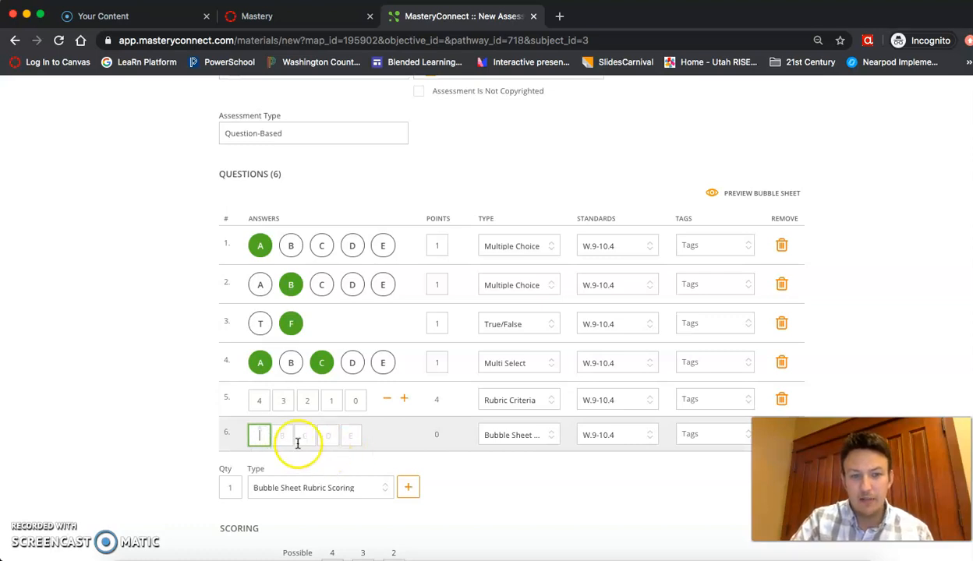
{"action": "left_click", "coordinate": [283, 437]}
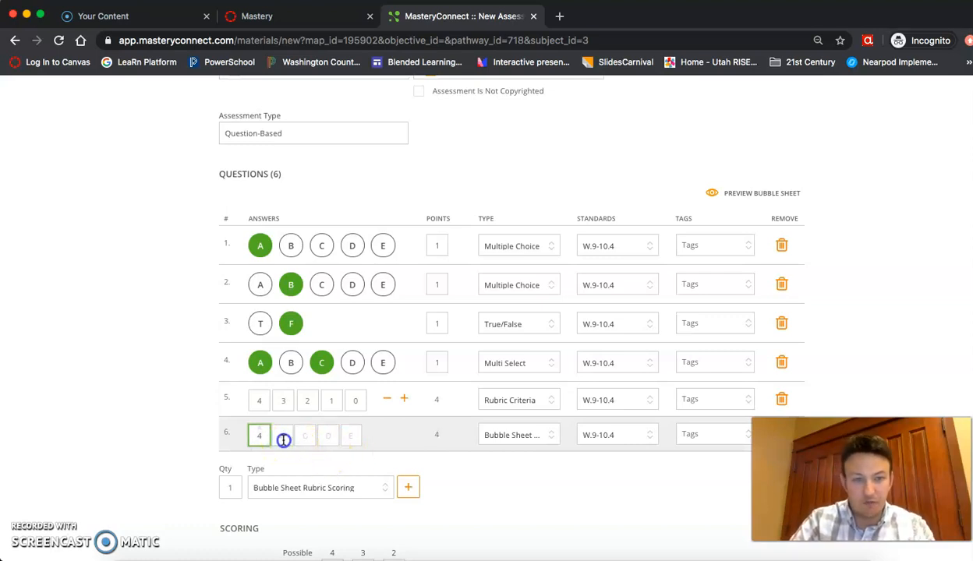
{"action": "left_click", "coordinate": [305, 438]}
{"action": "left_click", "coordinate": [329, 438]}
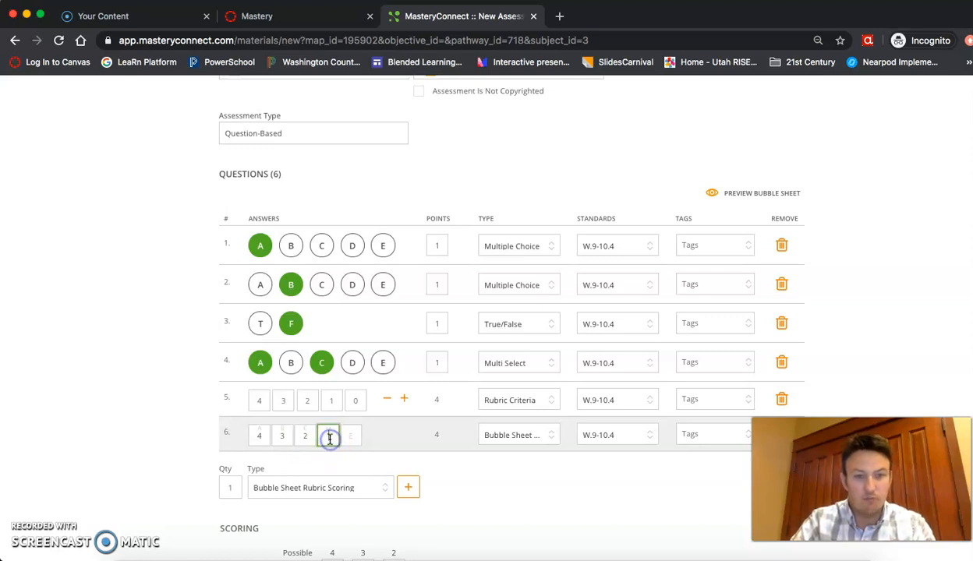
{"action": "left_click", "coordinate": [352, 437]}
{"action": "left_click", "coordinate": [400, 437]}
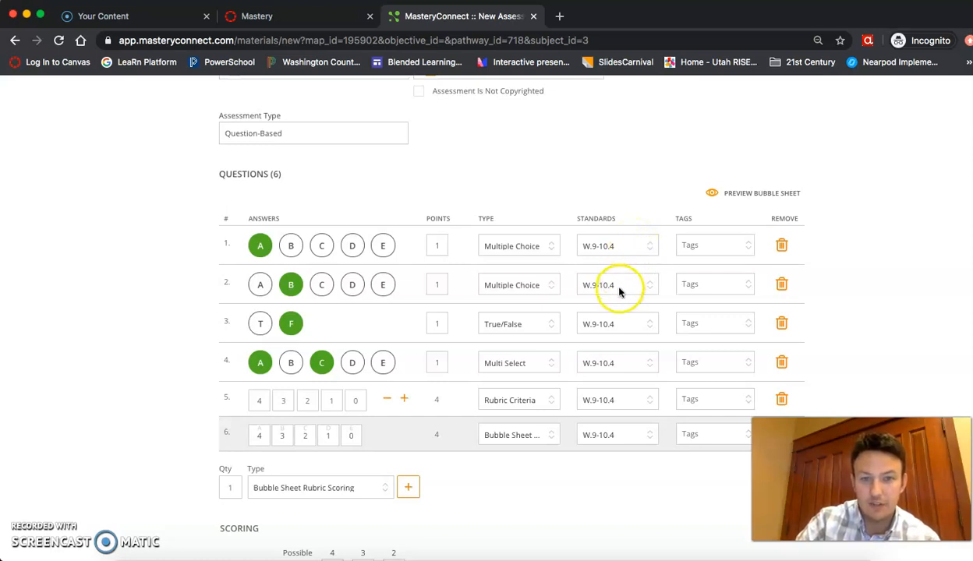
- Align question 1 to standard RL.9-10.5, question 2 to RL.9-10.6 and question 3 to L.9-10.1
{"action": "left_click", "coordinate": [628, 243]}
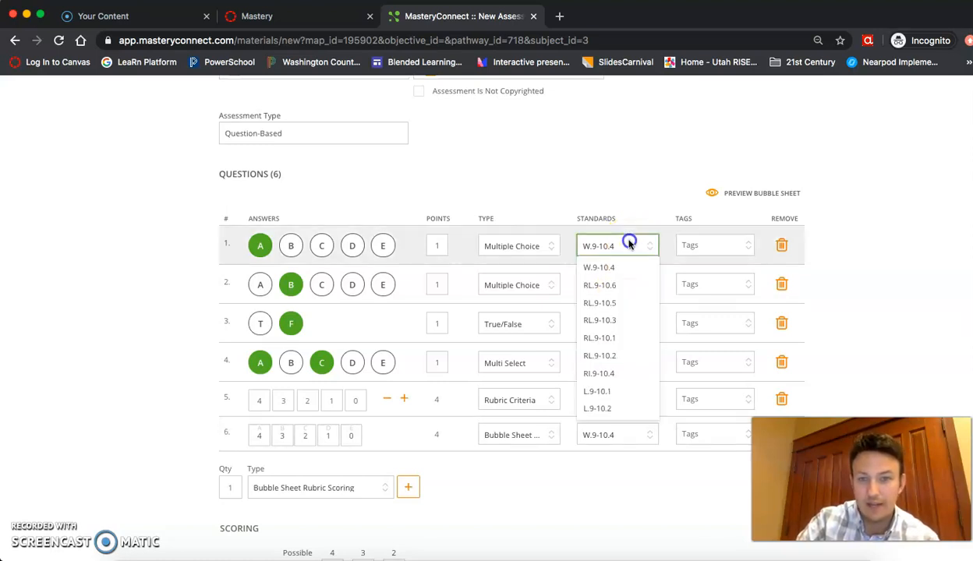
{"action": "left_click", "coordinate": [616, 305]}
{"action": "left_click", "coordinate": [618, 285]}
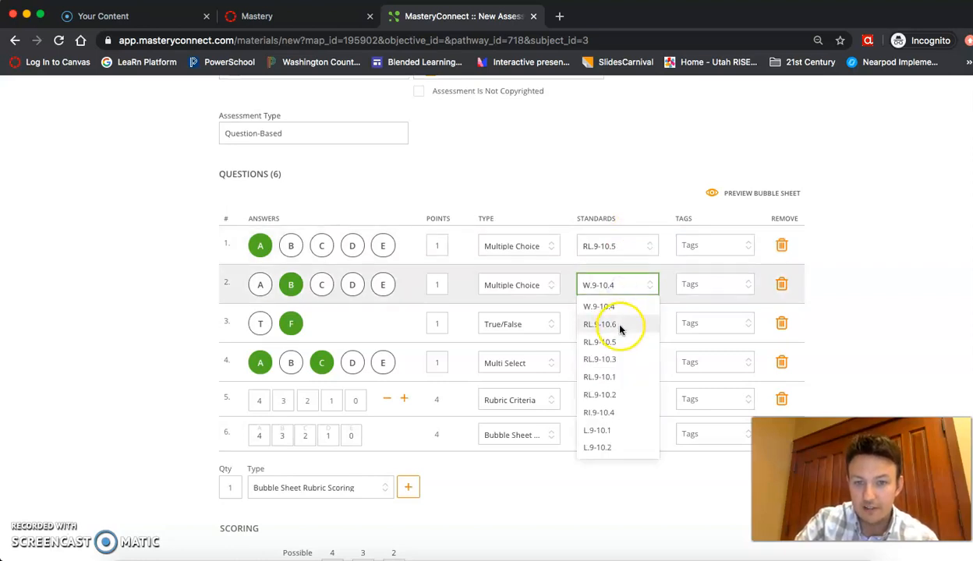
{"action": "left_click", "coordinate": [620, 326]}
{"action": "left_click", "coordinate": [618, 325]}
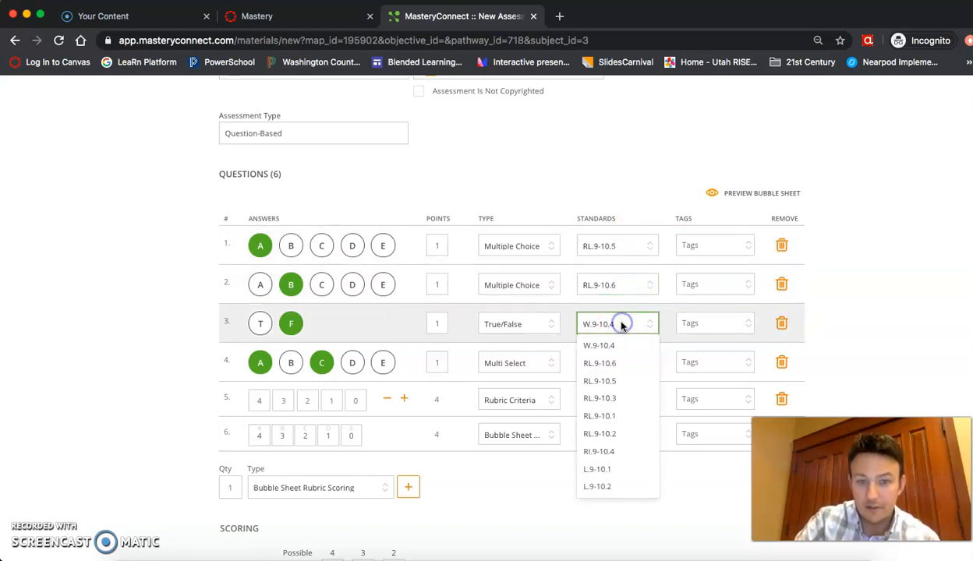
{"action": "left_click", "coordinate": [613, 470]}
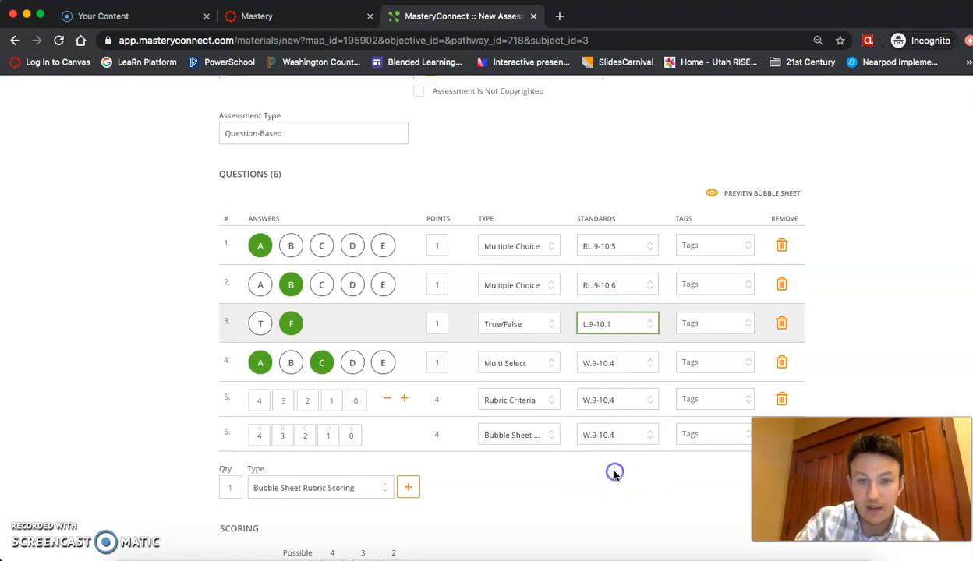
- Align the Multi Select question 4 to the Critical Thinking standard
{"action": "left_click", "coordinate": [622, 362]}
{"action": "left_click", "coordinate": [619, 374]}
{"action": "left_click", "coordinate": [622, 370]}
{"action": "scroll", "coordinate": [622, 487], "scroll_direction": "down", "scroll_amount": 2}
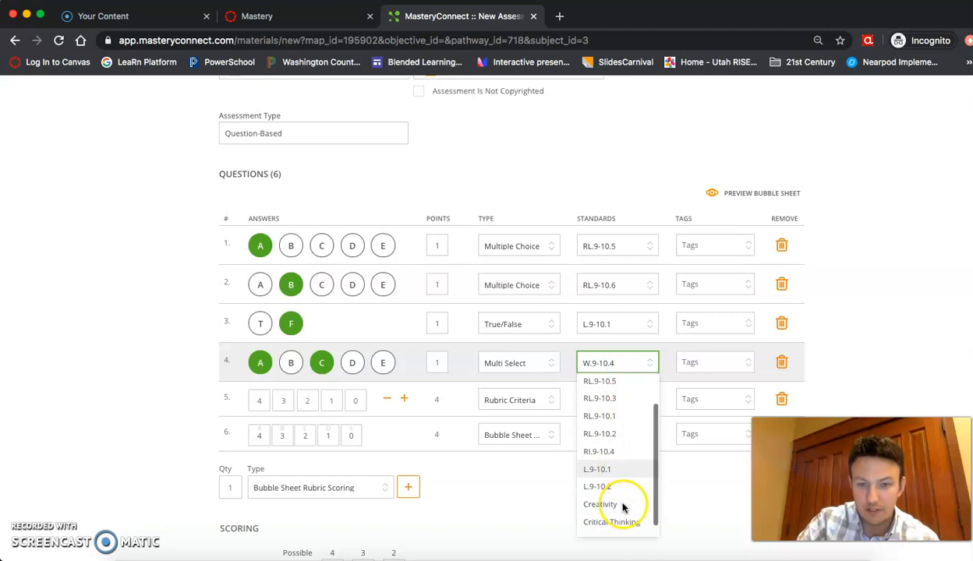
{"action": "left_click", "coordinate": [624, 509]}
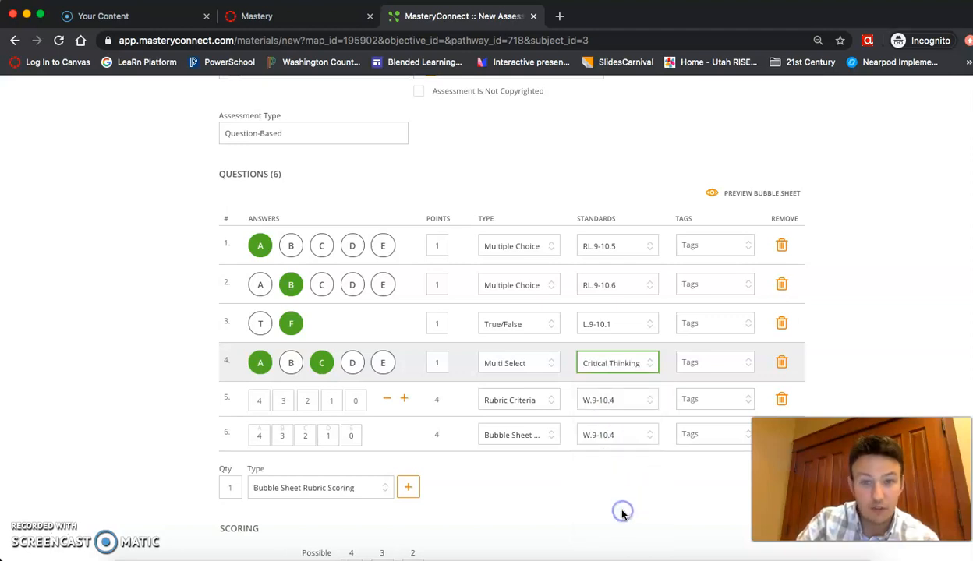
- Align question 5 to standard W.9-10.4 and question 6 to Critical Thinking
{"action": "left_click", "coordinate": [617, 400]}
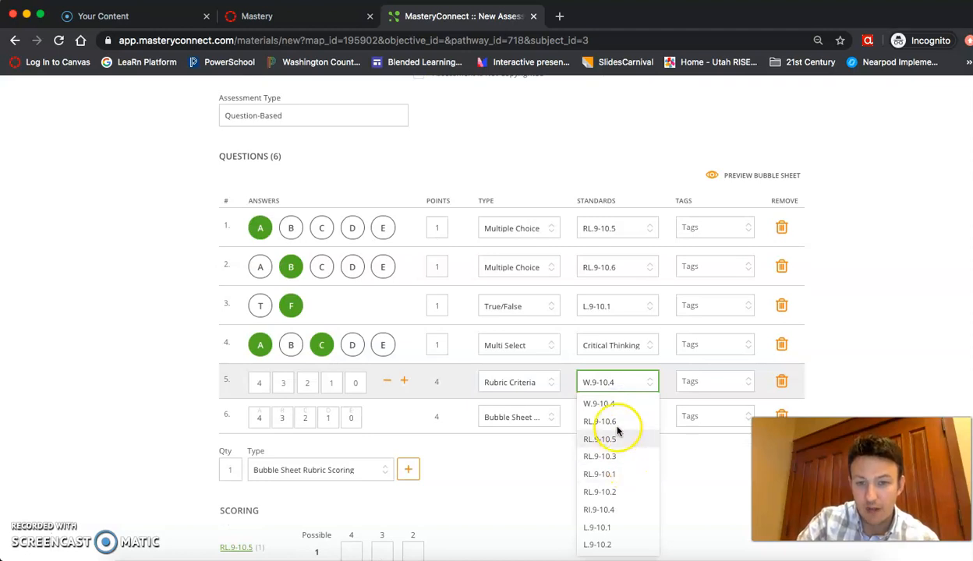
{"action": "left_click", "coordinate": [607, 404]}
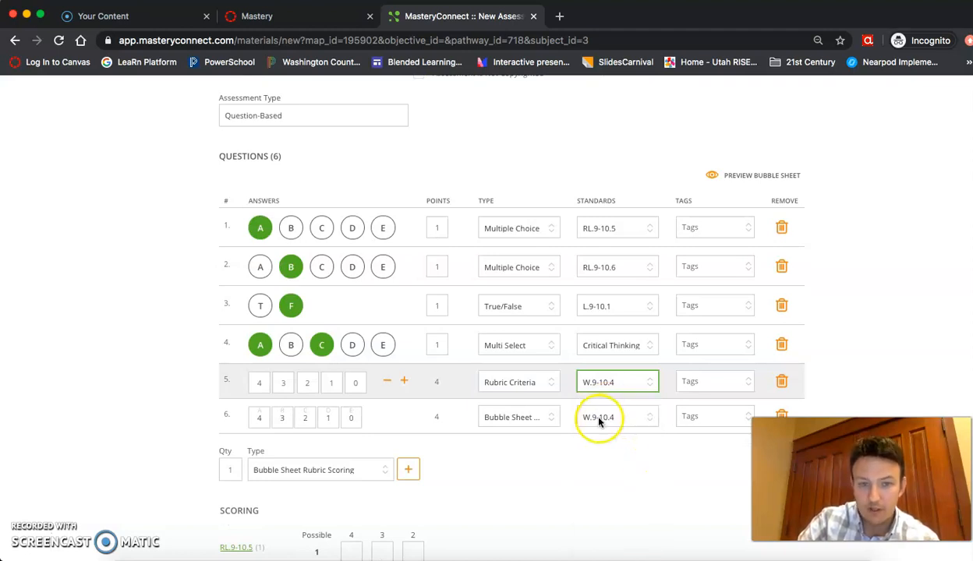
{"action": "left_click", "coordinate": [598, 419]}
{"action": "scroll", "coordinate": [611, 491], "scroll_direction": "down", "scroll_amount": 3}
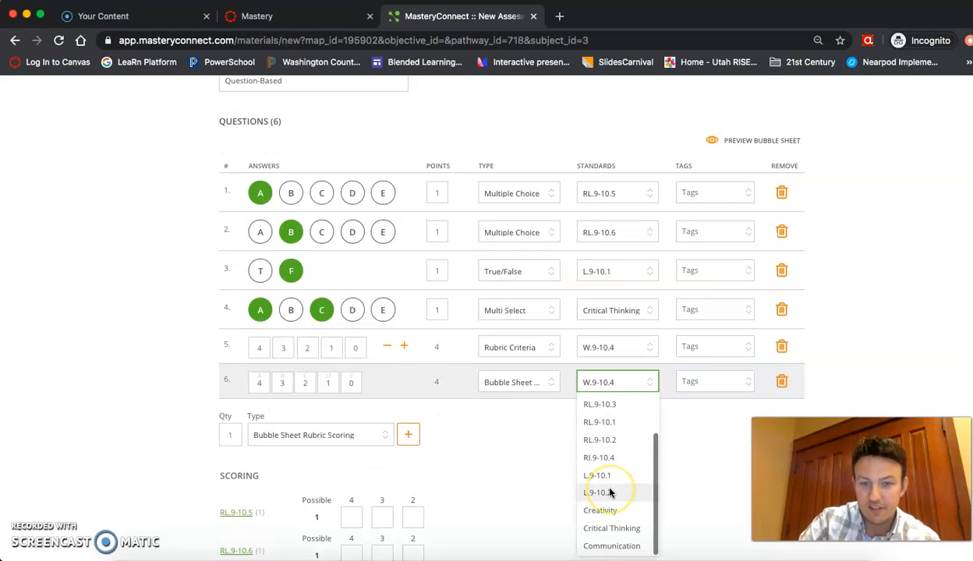
{"action": "left_click", "coordinate": [622, 535]}
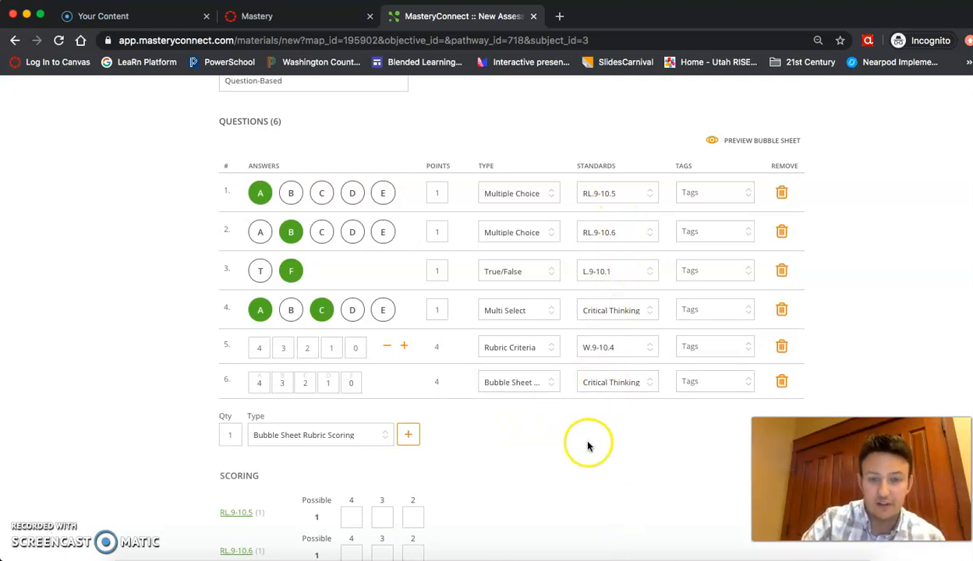
{"action": "scroll", "coordinate": [577, 464], "scroll_direction": "down", "scroll_amount": 5}
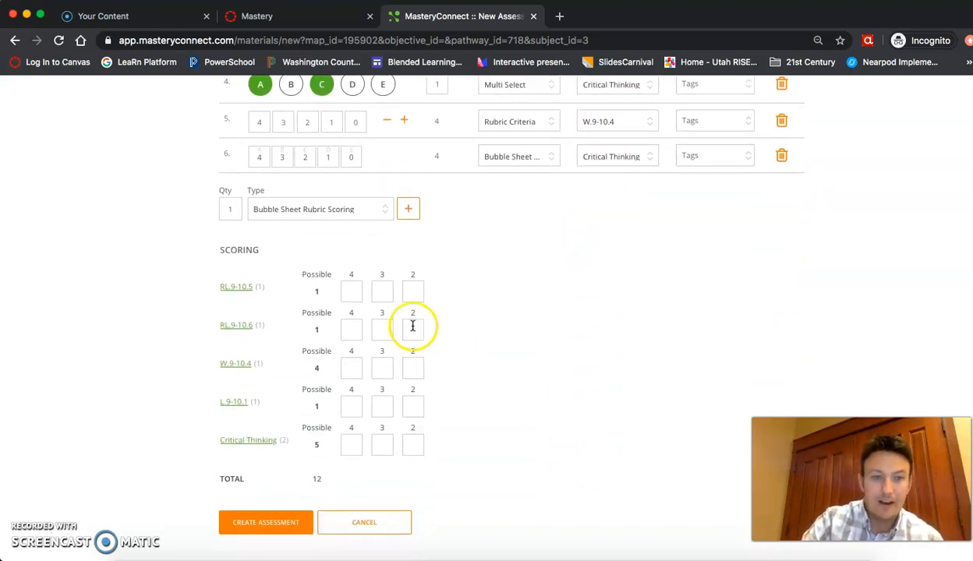
{"action": "left_click", "coordinate": [351, 290]}
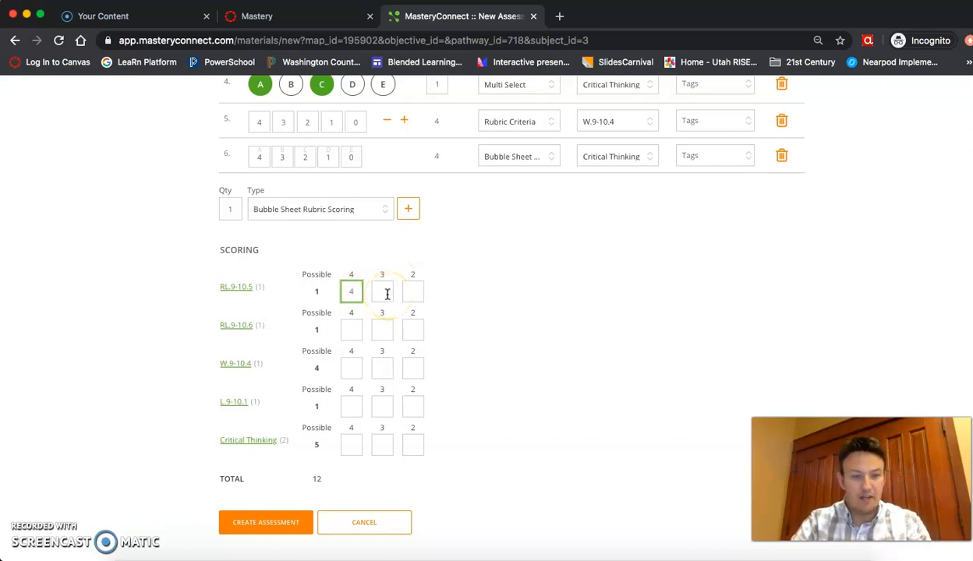
{"action": "left_click", "coordinate": [387, 290]}
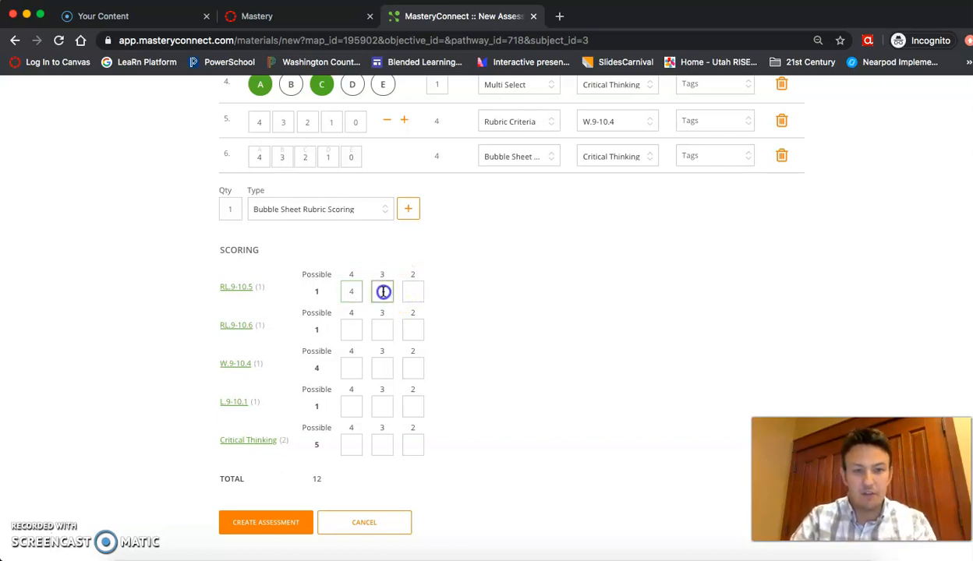
{"action": "type", "text": "3"}
{"action": "left_click", "coordinate": [412, 291]}
{"action": "type", "text": "2"}
{"action": "left_click", "coordinate": [354, 328]}
{"action": "type", "text": "4"}
{"action": "left_click", "coordinate": [382, 331]}
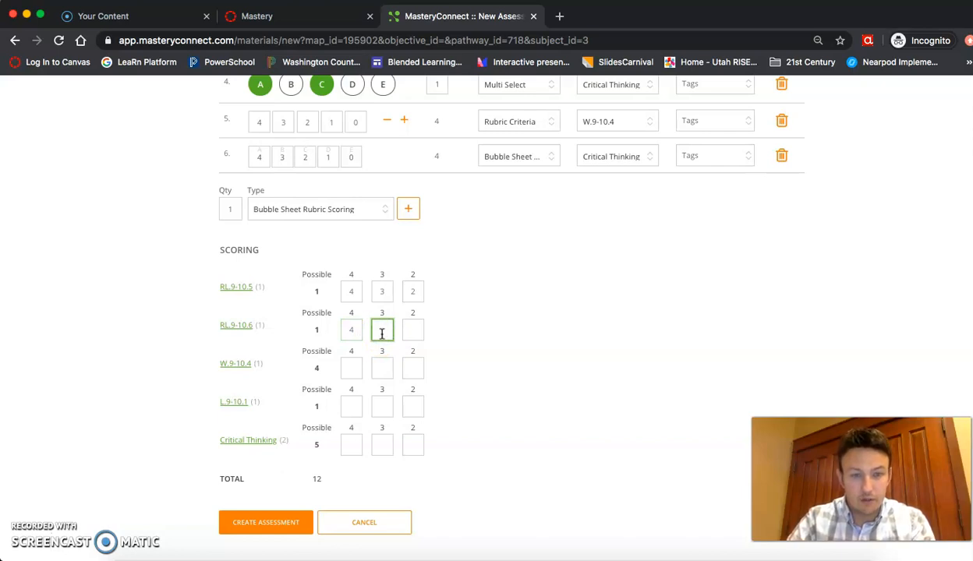
{"action": "left_click", "coordinate": [355, 330]}
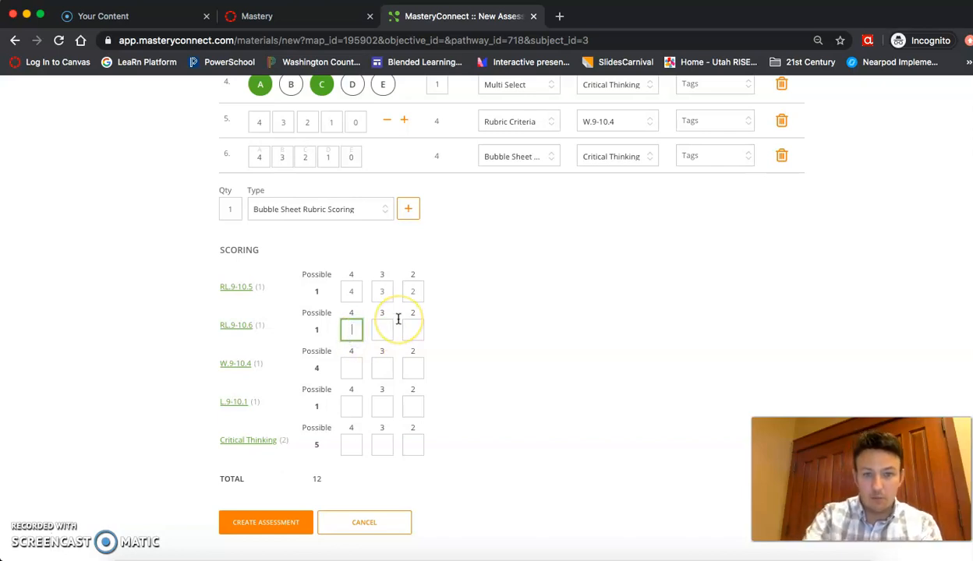
{"action": "left_click", "coordinate": [352, 289]}
{"action": "left_click", "coordinate": [418, 289]}
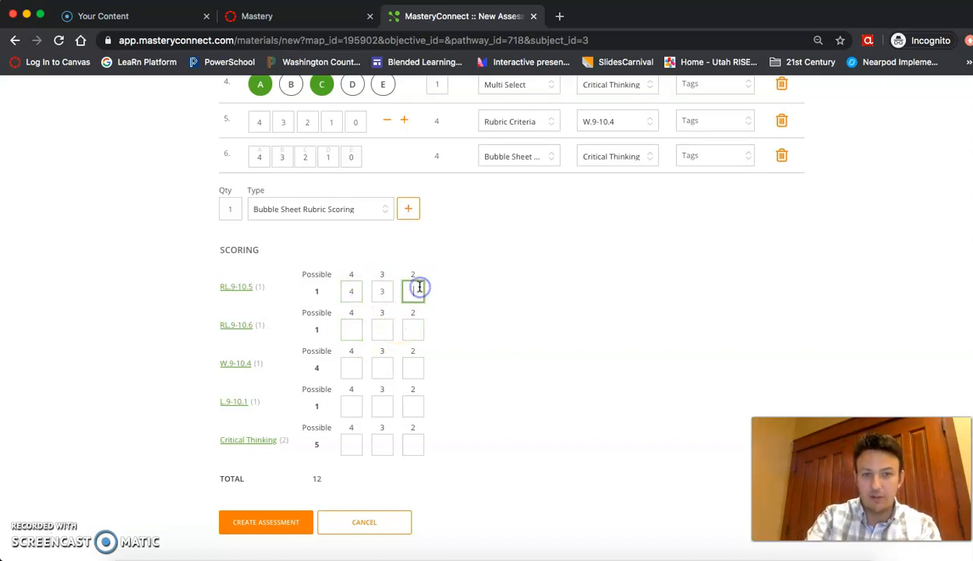
{"action": "left_click", "coordinate": [383, 290]}
- Set the RL.9-10.5 scoring thresholds for levels 4, 3 and 2 to 1 point each
{"action": "left_click", "coordinate": [352, 292]}
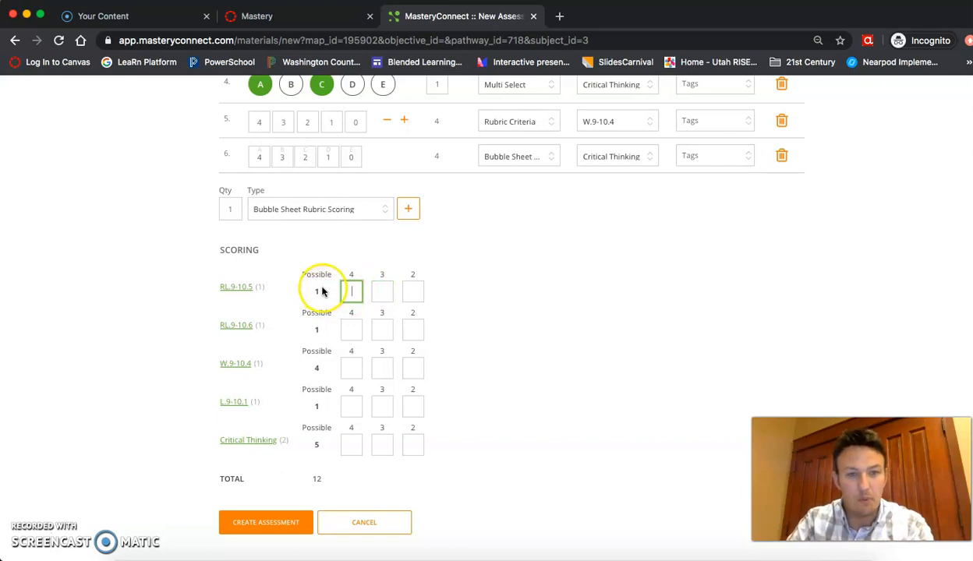
{"action": "left_click", "coordinate": [381, 290]}
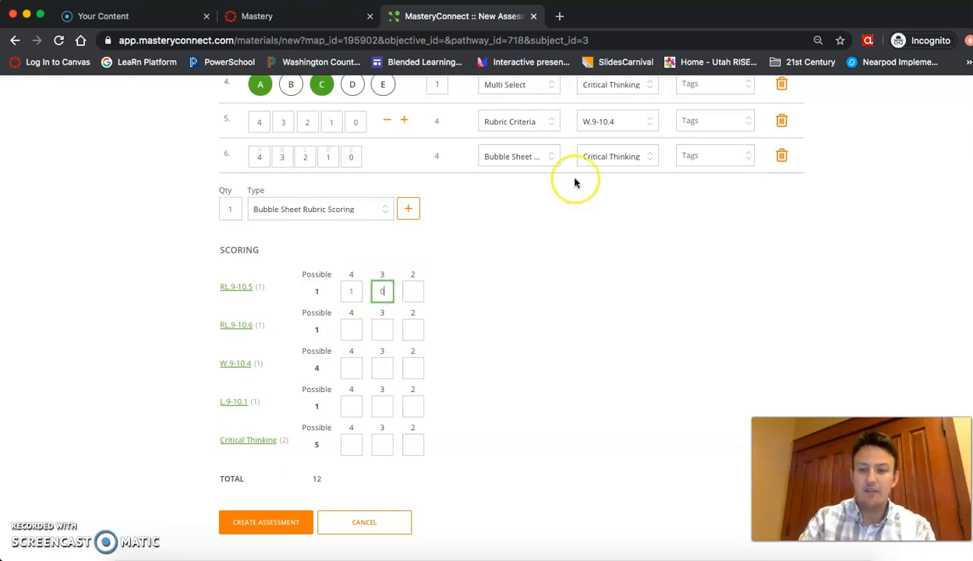
{"action": "type", "text": "1"}
{"action": "left_click", "coordinate": [413, 291]}
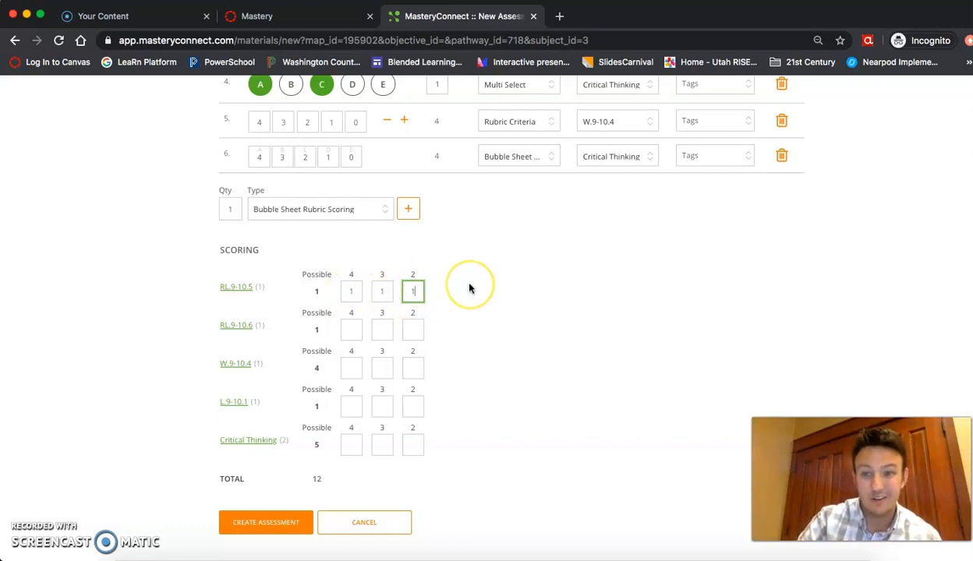
- Set the RL.9-10.6 scoring thresholds for levels 4, 3 and 2 to 1 point each
{"action": "left_click", "coordinate": [351, 329]}
{"action": "type", "text": "1"}
{"action": "left_click", "coordinate": [381, 328]}
{"action": "type", "text": "1"}
{"action": "left_click", "coordinate": [412, 328]}
{"action": "type", "text": "1"}
- Set the W.9-10.4 scoring thresholds for levels 4, 3 and 2 to 4, 3 and 2 points
{"action": "left_click", "coordinate": [351, 367]}
{"action": "type", "text": "4"}
{"action": "left_click", "coordinate": [381, 367]}
{"action": "type", "text": "3"}
{"action": "left_click", "coordinate": [413, 370]}
{"action": "type", "text": "2"}
- Set the L.9-10.1 scoring thresholds for levels 4, 3 and 2 to 1 point each
{"action": "left_click", "coordinate": [351, 408]}
{"action": "type", "text": "1"}
{"action": "left_click", "coordinate": [382, 406]}
{"action": "type", "text": "1"}
{"action": "left_click", "coordinate": [412, 406]}
{"action": "type", "text": "1"}
- Make the Multi Select question 4 worth 2 points
{"action": "left_click", "coordinate": [347, 448]}
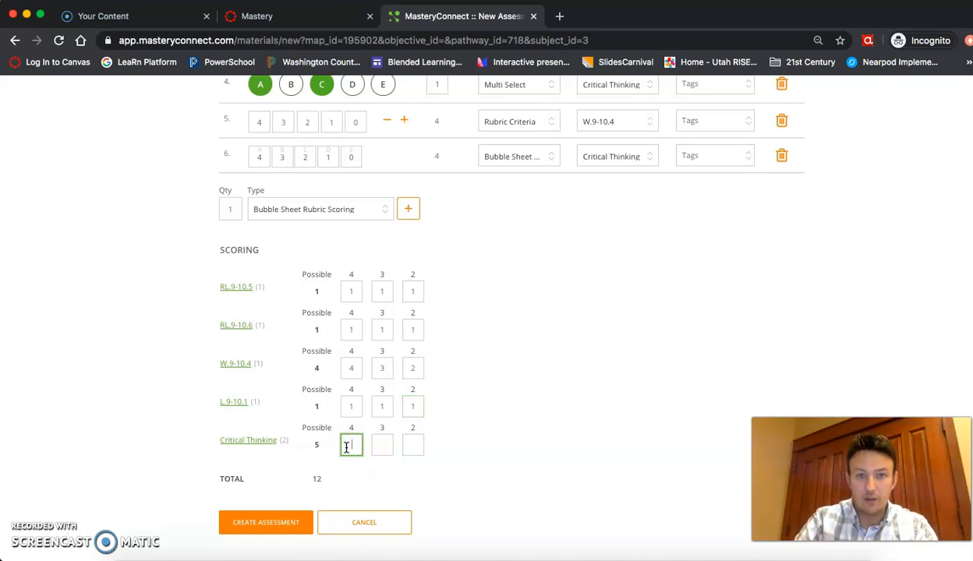
{"action": "scroll", "coordinate": [346, 448], "scroll_direction": "up", "scroll_amount": 3}
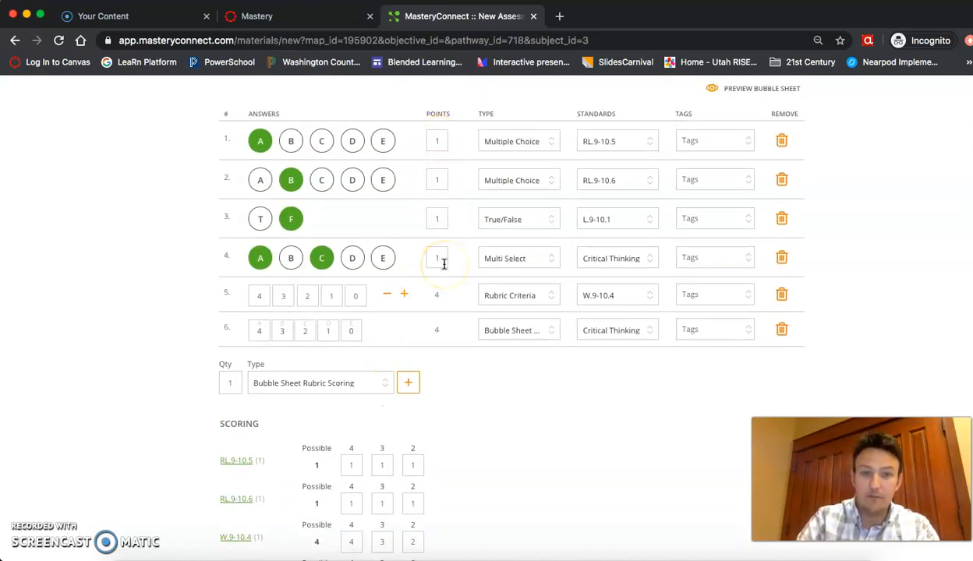
{"action": "scroll", "coordinate": [443, 264], "scroll_direction": "down", "scroll_amount": 3}
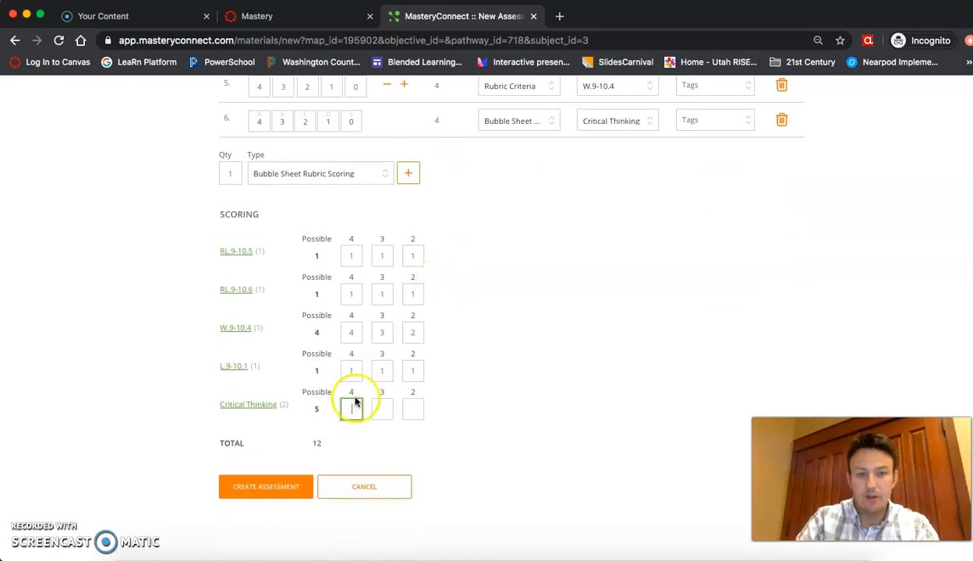
{"action": "scroll", "coordinate": [451, 327], "scroll_direction": "up", "scroll_amount": 3}
{"action": "left_click", "coordinate": [441, 248]}
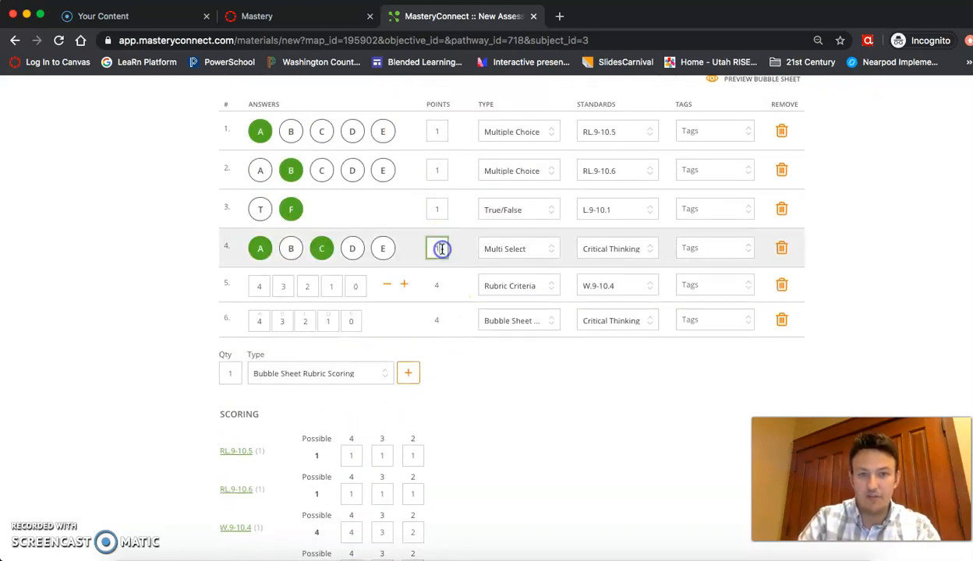
{"action": "type", "text": "2"}
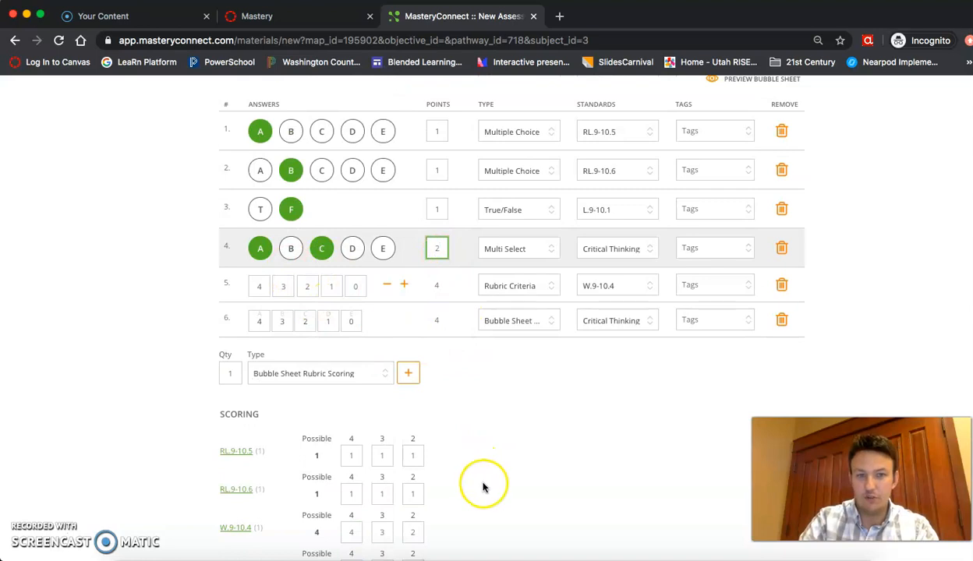
- Set the Critical Thinking scoring thresholds for levels 4, 3 and 2 to 6, 4 and 3 points
{"action": "scroll", "coordinate": [483, 486], "scroll_direction": "down", "scroll_amount": 3}
{"action": "left_click", "coordinate": [355, 410]}
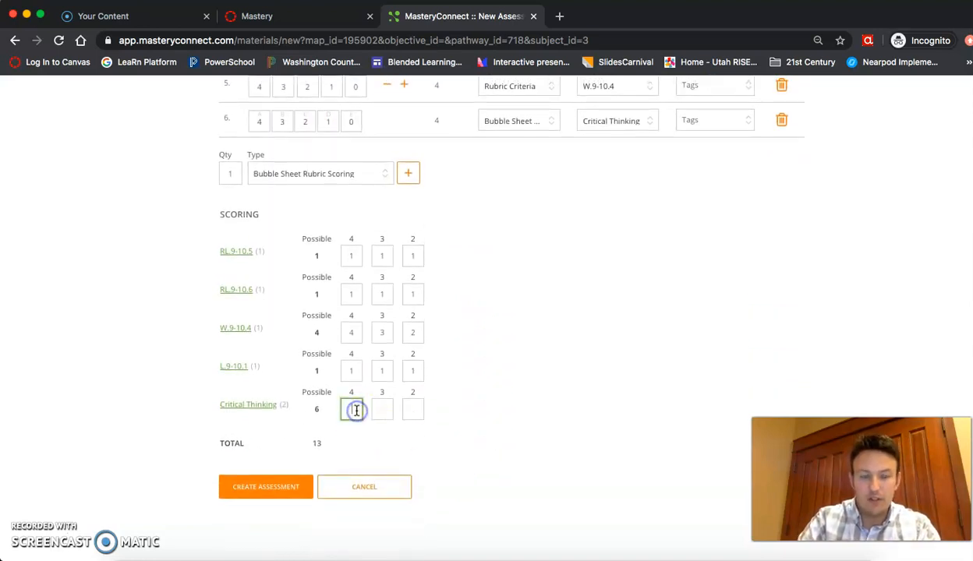
{"action": "left_click", "coordinate": [382, 411]}
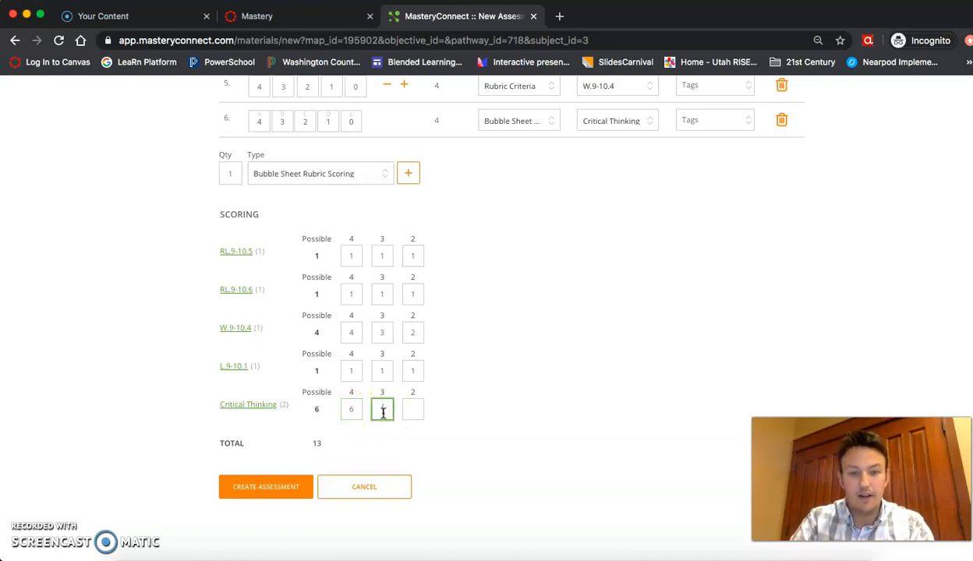
{"action": "type", "text": "4"}
{"action": "left_click", "coordinate": [406, 411]}
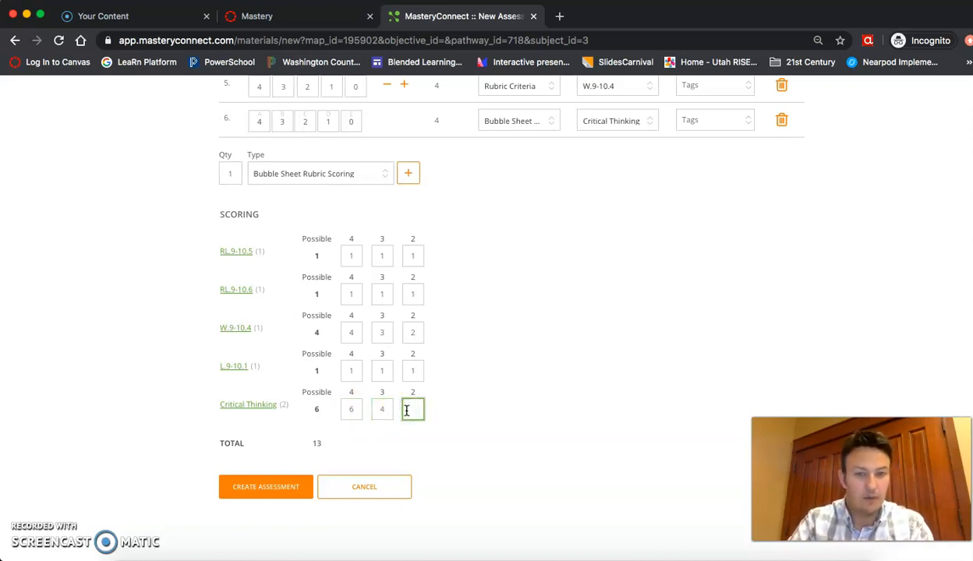
{"action": "type", "text": "3"}
{"action": "left_click", "coordinate": [445, 413]}
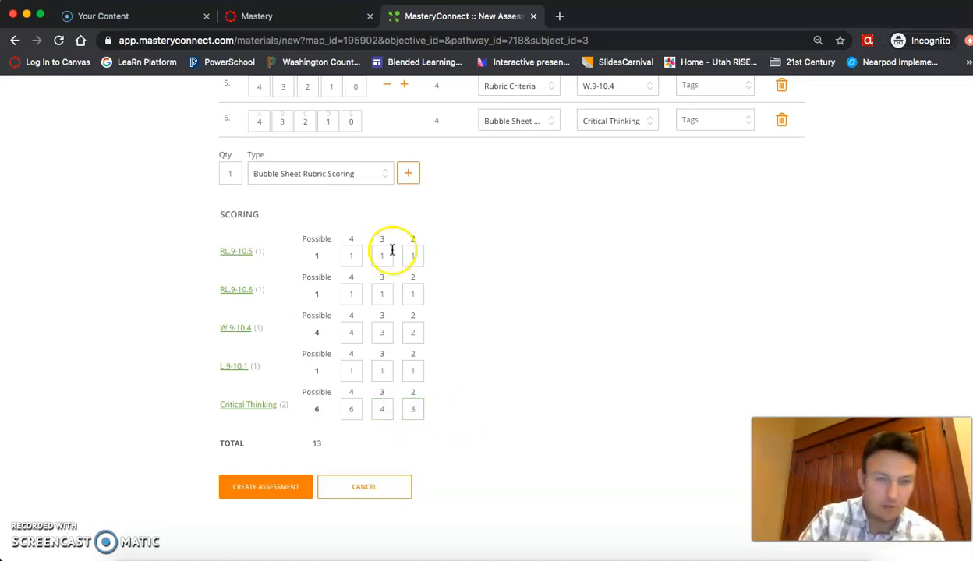
- Review the quiz's questions, standards and scoring, and set its privacy to Private To Me
{"action": "scroll", "coordinate": [462, 361], "scroll_direction": "up", "scroll_amount": 7}
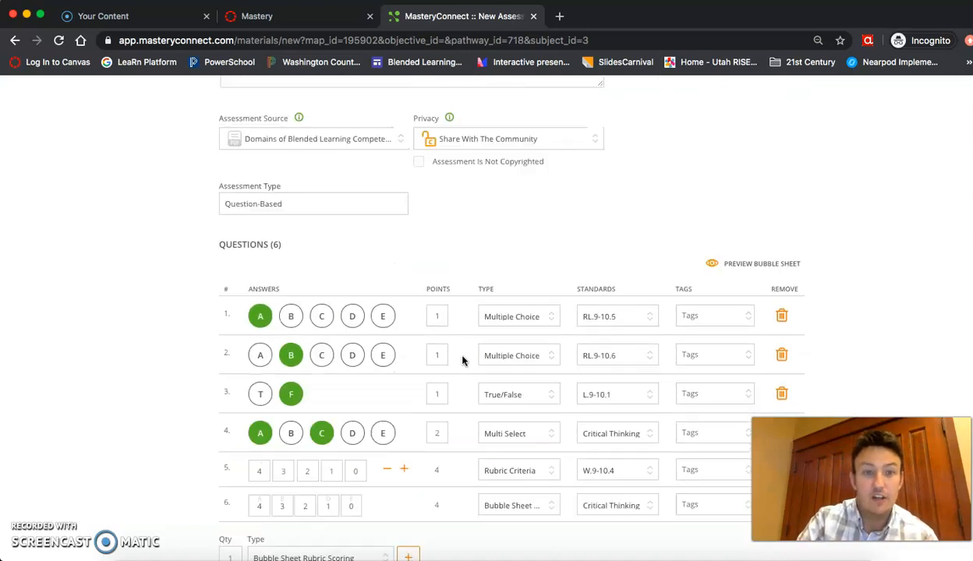
{"action": "scroll", "coordinate": [462, 361], "scroll_direction": "down", "scroll_amount": 1}
{"action": "scroll", "coordinate": [462, 361], "scroll_direction": "down", "scroll_amount": 1}
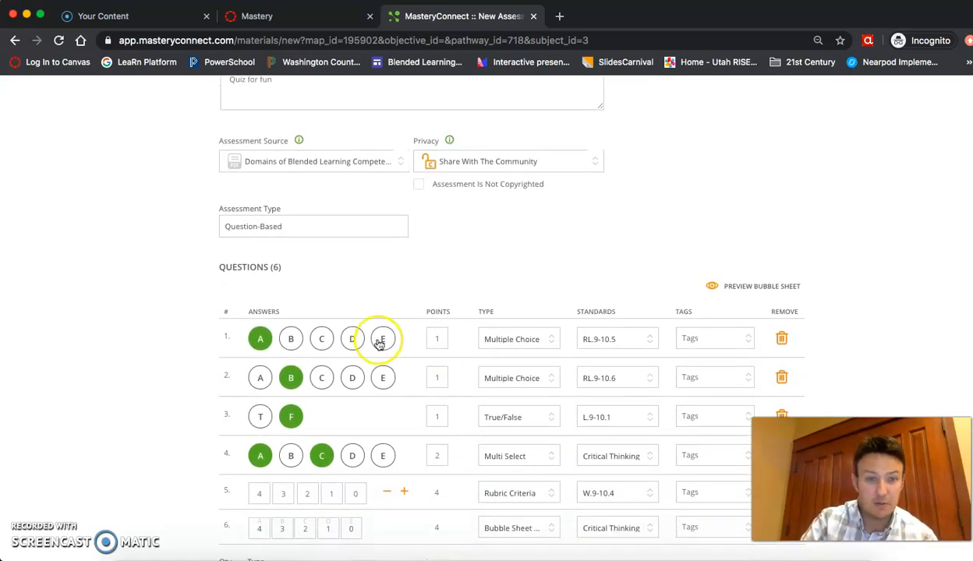
{"action": "scroll", "coordinate": [376, 442], "scroll_direction": "down", "scroll_amount": 2}
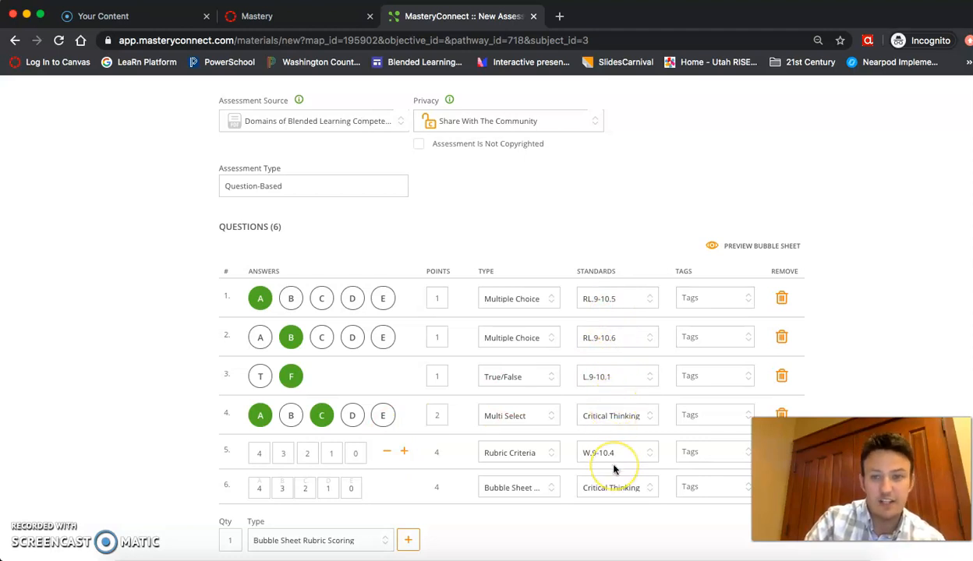
{"action": "scroll", "coordinate": [614, 469], "scroll_direction": "down", "scroll_amount": 10}
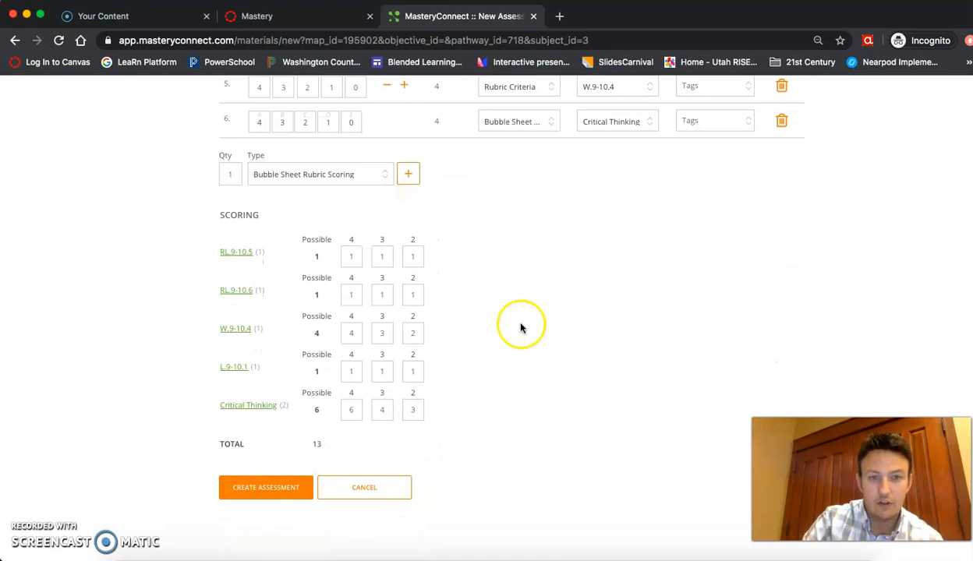
{"action": "scroll", "coordinate": [522, 327], "scroll_direction": "up", "scroll_amount": 13}
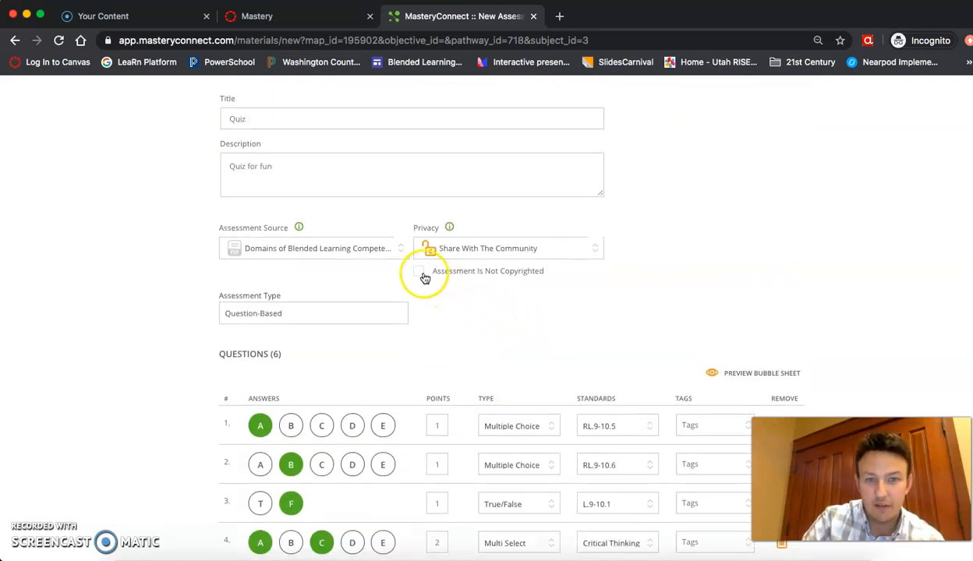
{"action": "left_click", "coordinate": [455, 249]}
{"action": "left_click", "coordinate": [468, 294]}
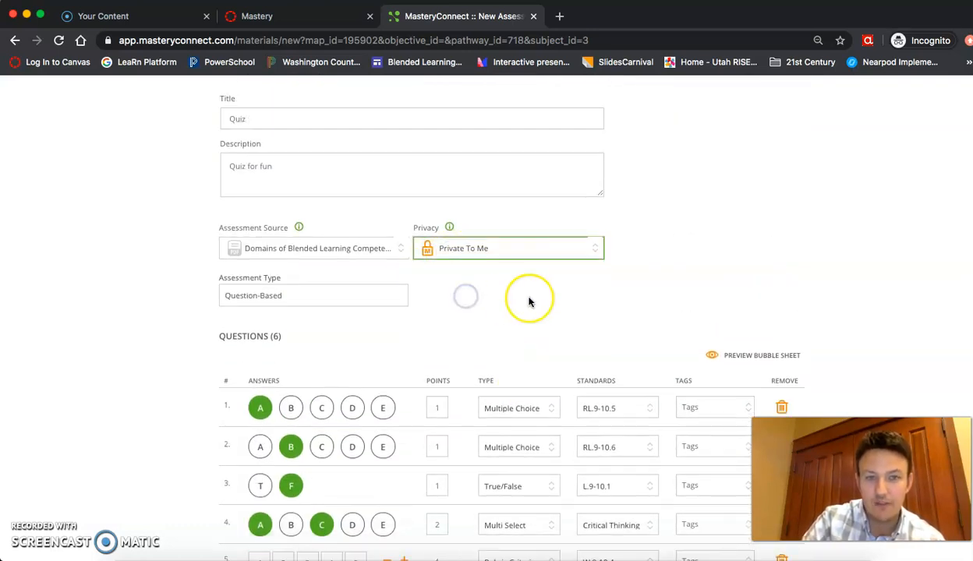
- Create the finished quiz assessment
{"action": "scroll", "coordinate": [533, 300], "scroll_direction": "up", "scroll_amount": 1}
{"action": "scroll", "coordinate": [530, 302], "scroll_direction": "down", "scroll_amount": 4}
{"action": "scroll", "coordinate": [529, 302], "scroll_direction": "down", "scroll_amount": 10}
{"action": "left_click", "coordinate": [267, 486]}
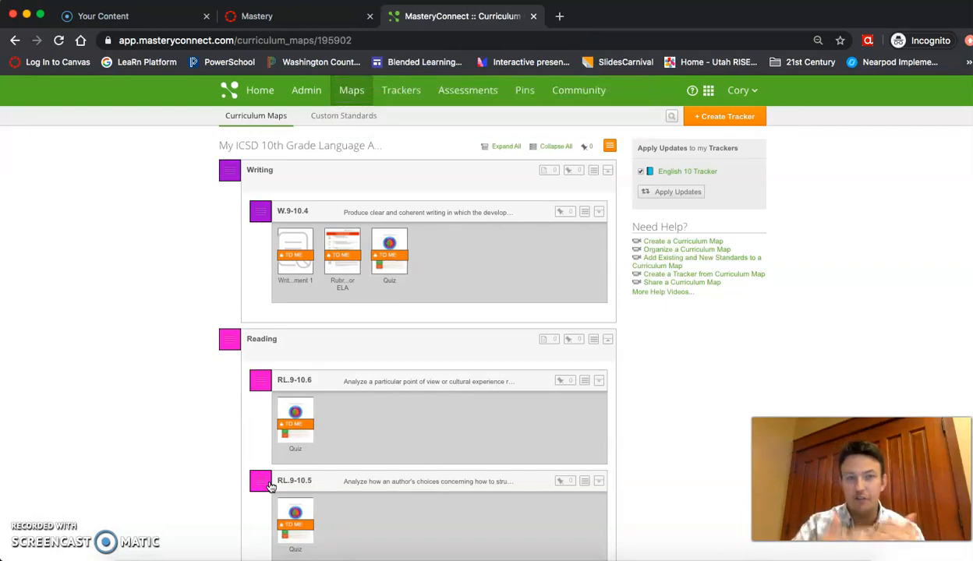
- Apply the curriculum map updates to the English 10 Tracker and open that tracker
{"action": "left_click", "coordinate": [695, 195]}
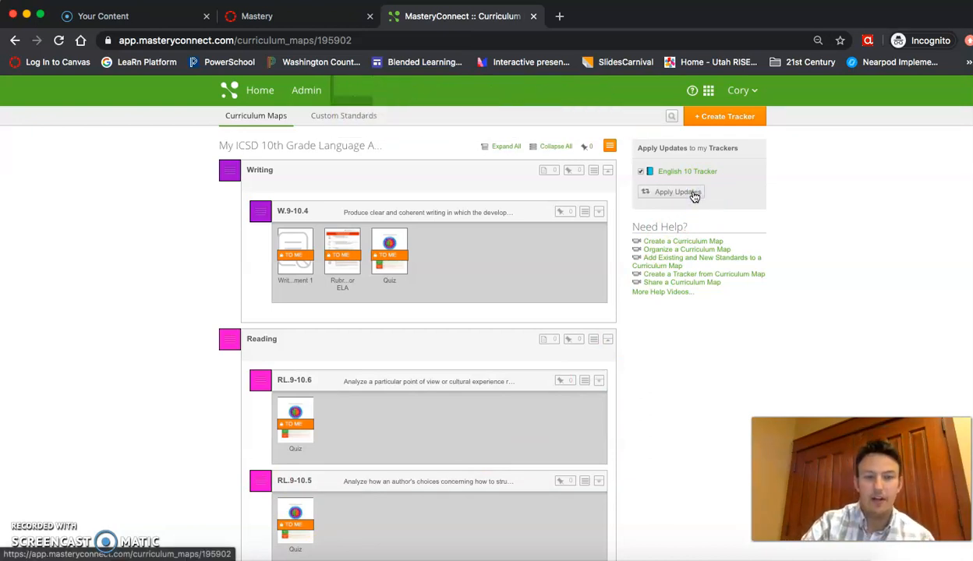
{"action": "left_click", "coordinate": [688, 174]}
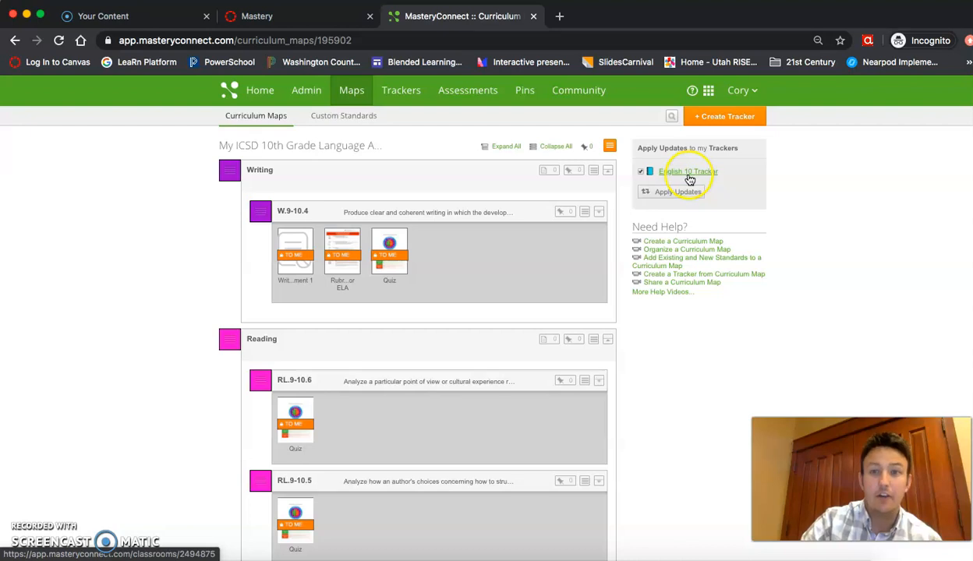
{"action": "left_click", "coordinate": [690, 179]}
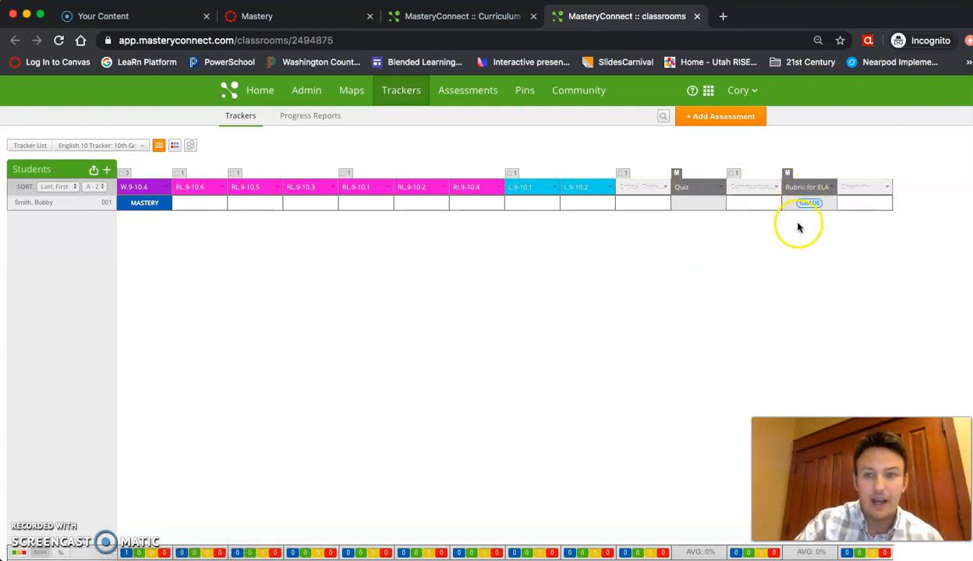
- Score the student's Rubric for ELA with 4 for Criteria 1, 3 for Criteria 2 and 1 for Criteria 3, and close the grading view
{"action": "mouse_move", "coordinate": [690, 192]}
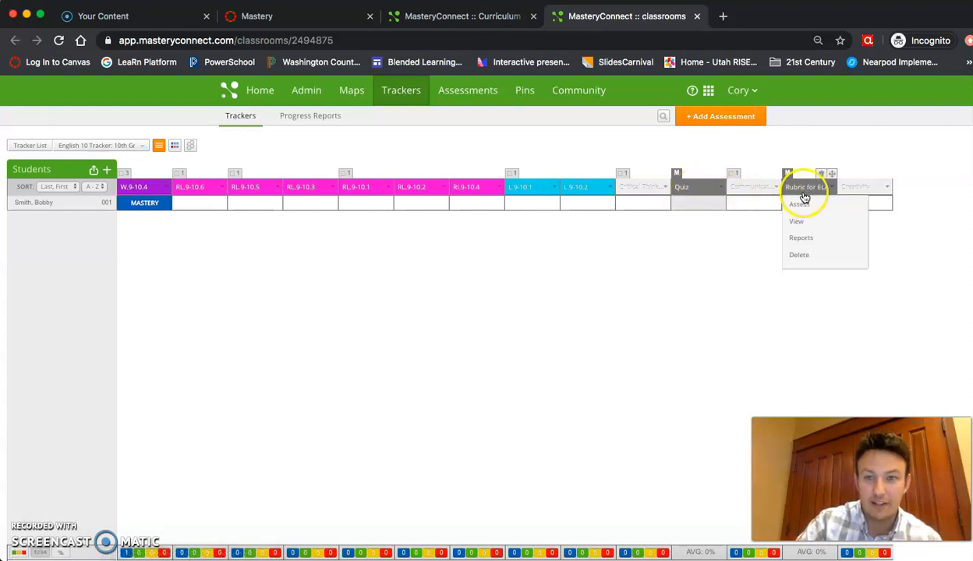
{"action": "left_click", "coordinate": [802, 204]}
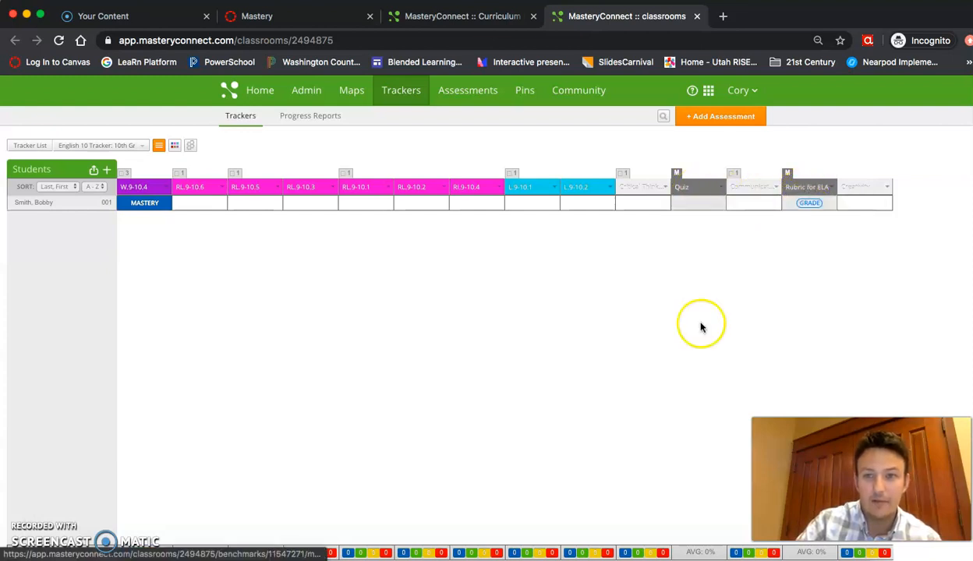
{"action": "left_click", "coordinate": [810, 204]}
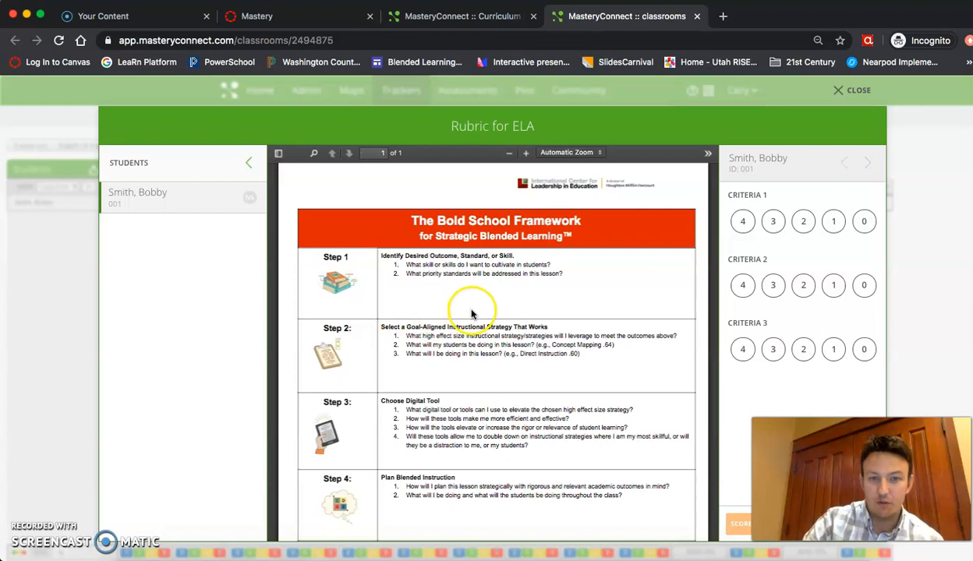
{"action": "scroll", "coordinate": [468, 312], "scroll_direction": "down", "scroll_amount": 5}
{"action": "scroll", "coordinate": [468, 311], "scroll_direction": "up", "scroll_amount": 5}
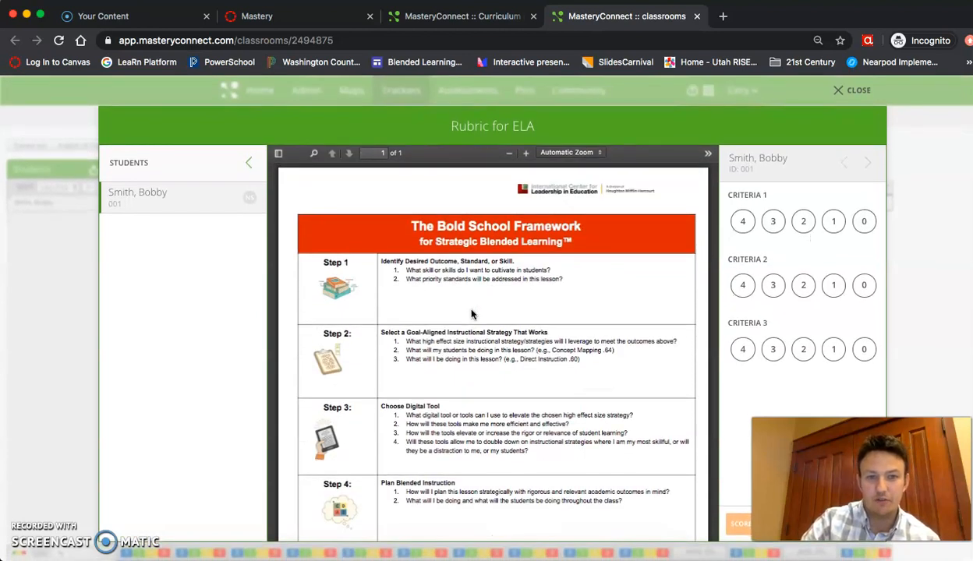
{"action": "left_click", "coordinate": [741, 225]}
{"action": "left_click", "coordinate": [772, 285]}
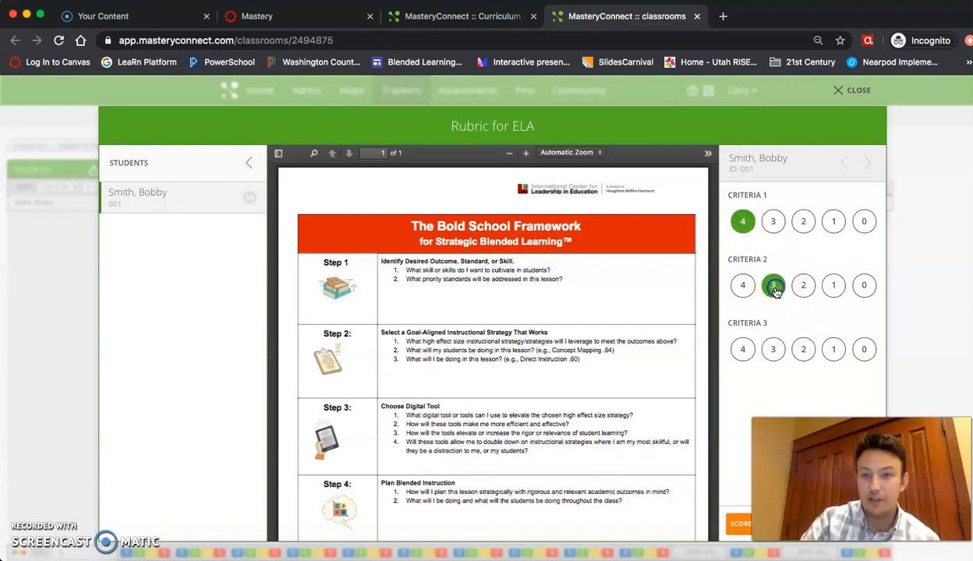
{"action": "left_click", "coordinate": [833, 352]}
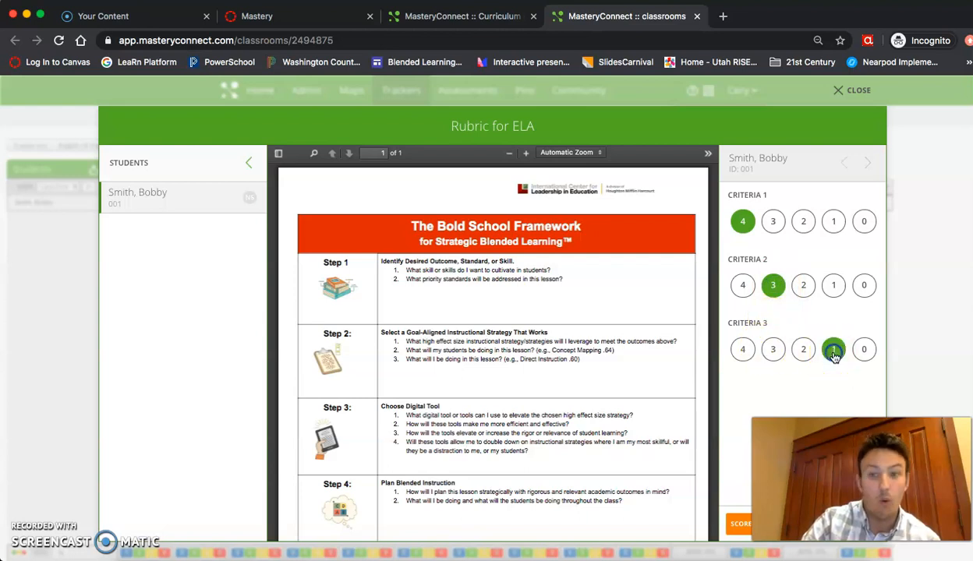
{"action": "left_click", "coordinate": [738, 527]}
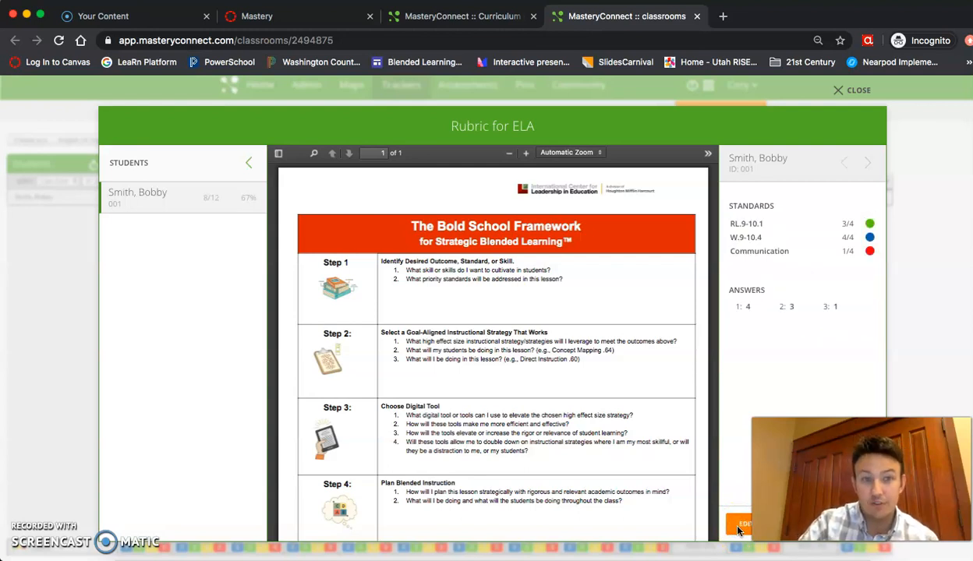
{"action": "left_click", "coordinate": [335, 267]}
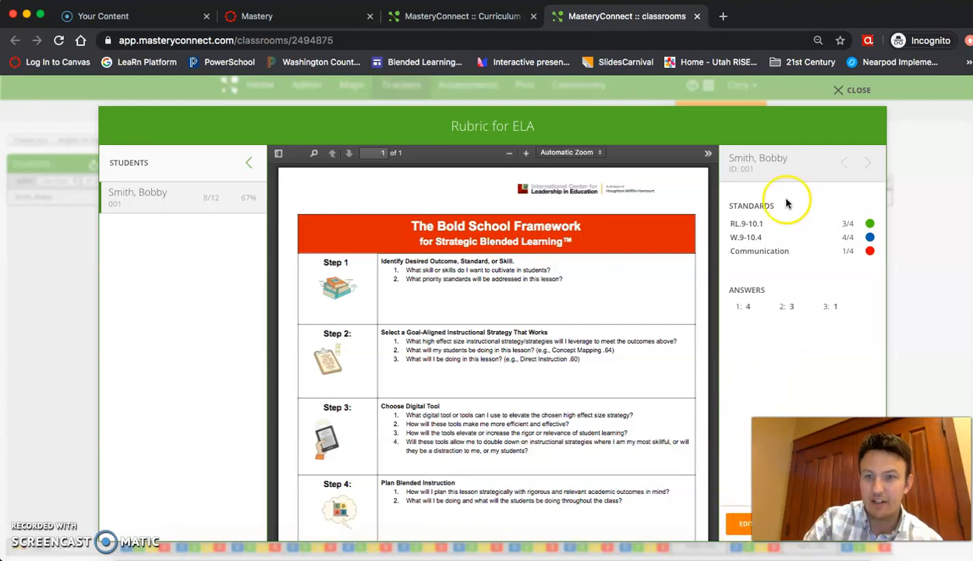
{"action": "left_click", "coordinate": [849, 92]}
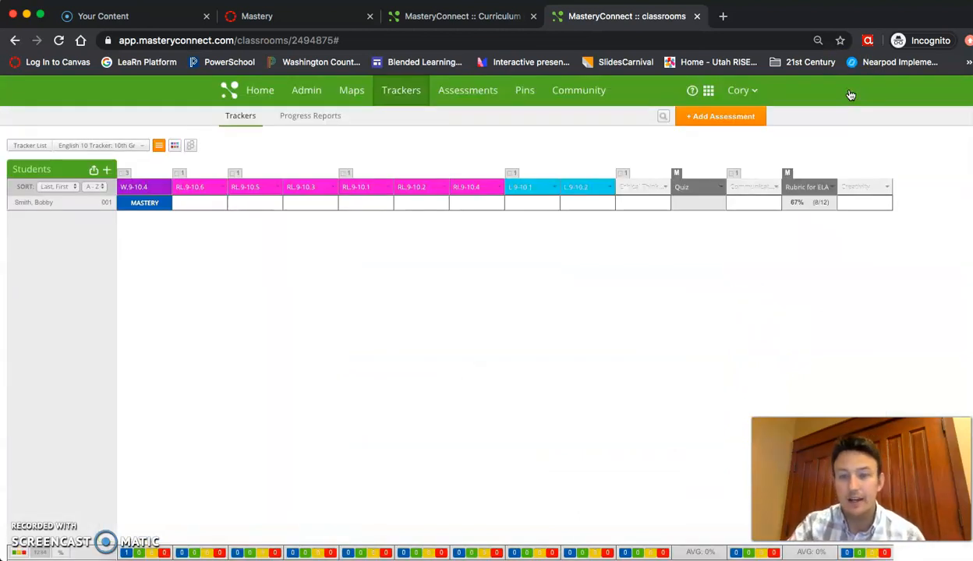
- Open the Quiz assessment from the tracker for assessing
{"action": "left_click", "coordinate": [811, 187]}
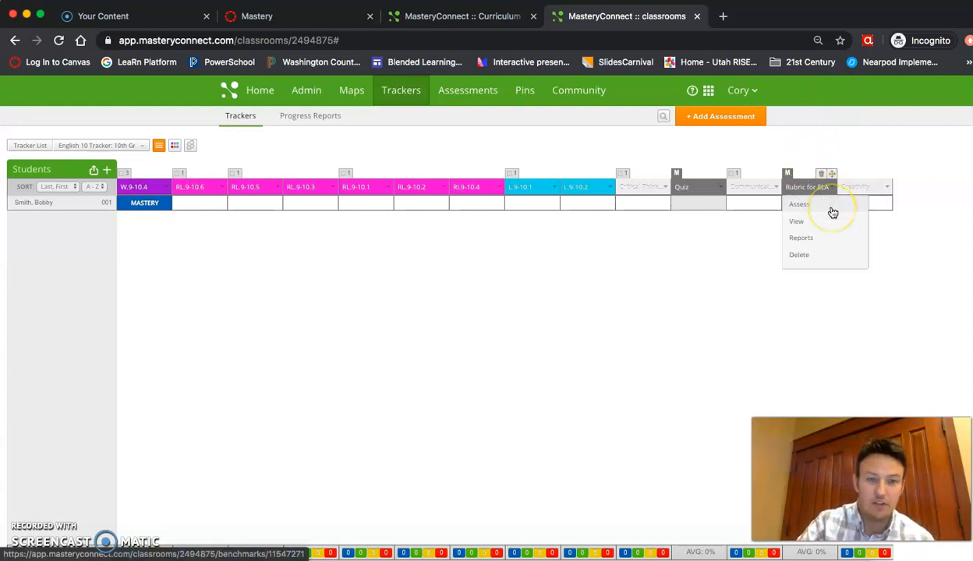
{"action": "left_click", "coordinate": [692, 195]}
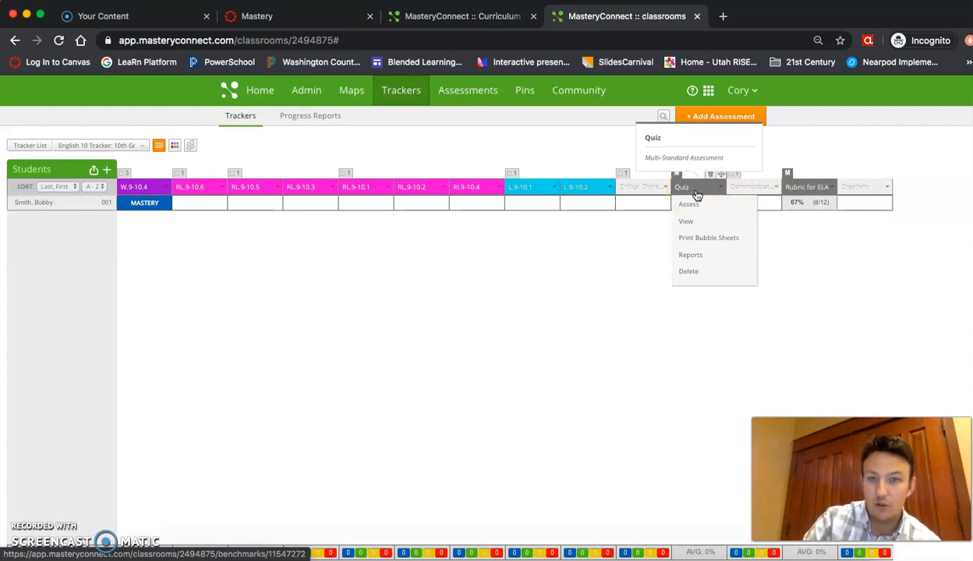
{"action": "left_click", "coordinate": [694, 205]}
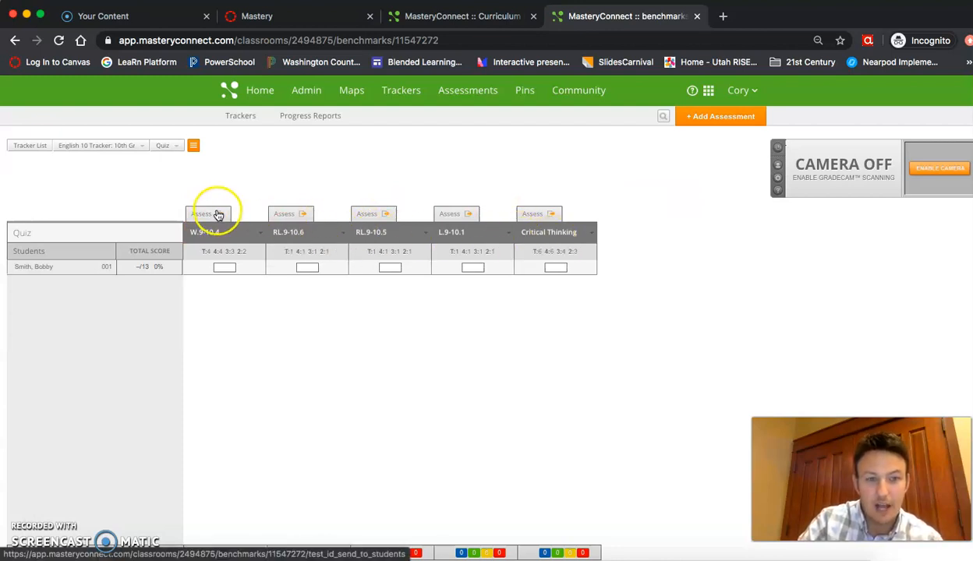
{"action": "scroll", "coordinate": [219, 219], "scroll_direction": "up", "scroll_amount": 5}
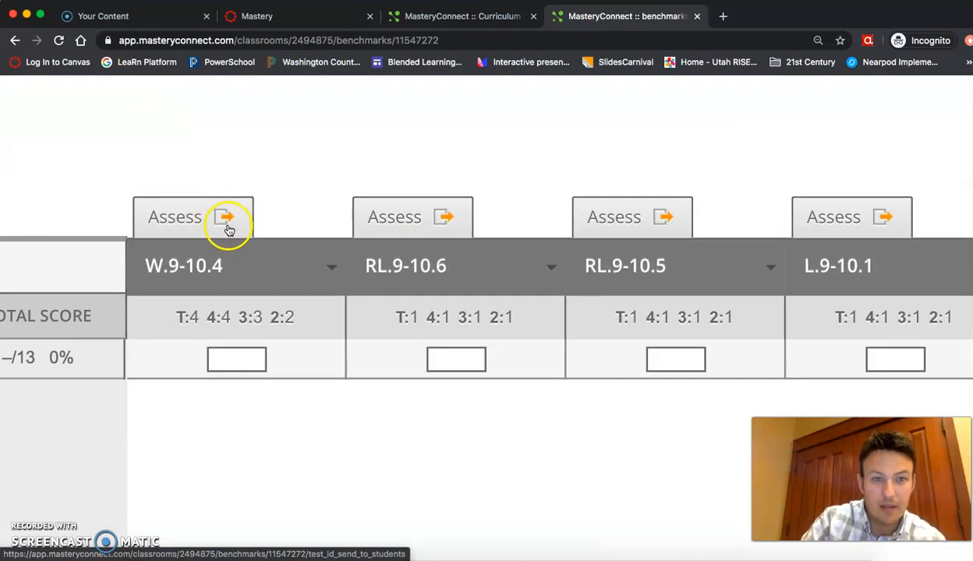
{"action": "scroll", "coordinate": [230, 226], "scroll_direction": "down", "scroll_amount": 5}
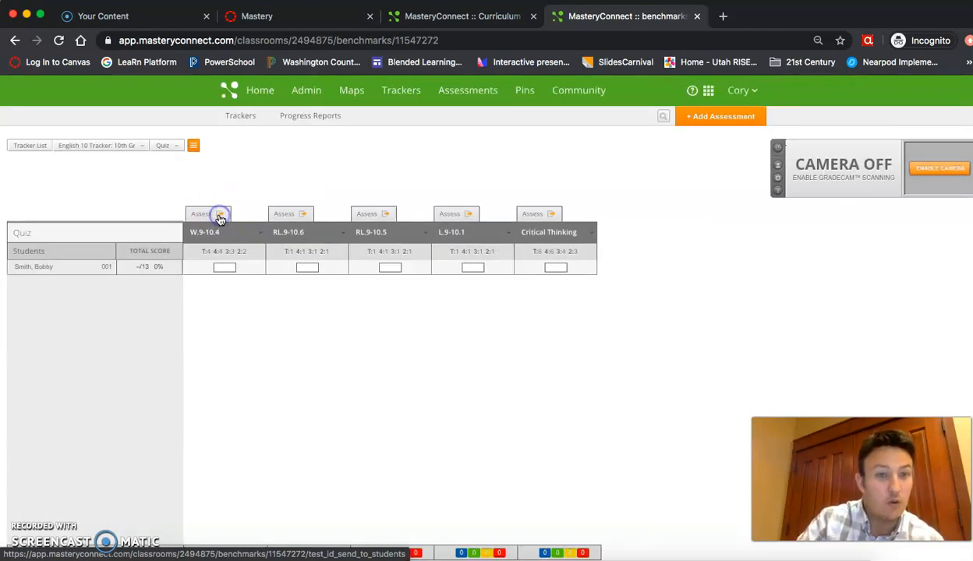
- Open the online assessment options for the Quiz and examine its test ID and expiration choices
{"action": "left_click", "coordinate": [220, 219]}
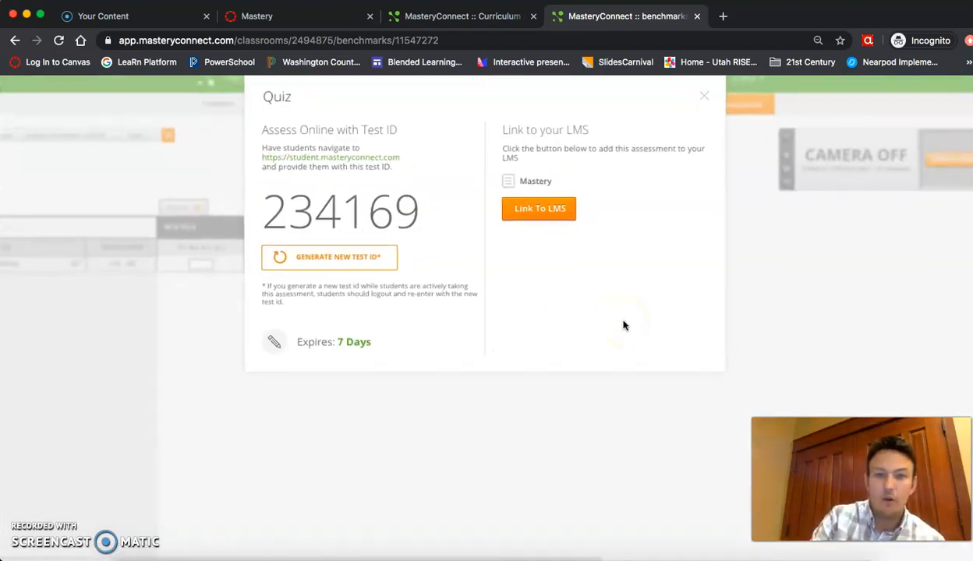
{"action": "scroll", "coordinate": [624, 326], "scroll_direction": "up", "scroll_amount": 5}
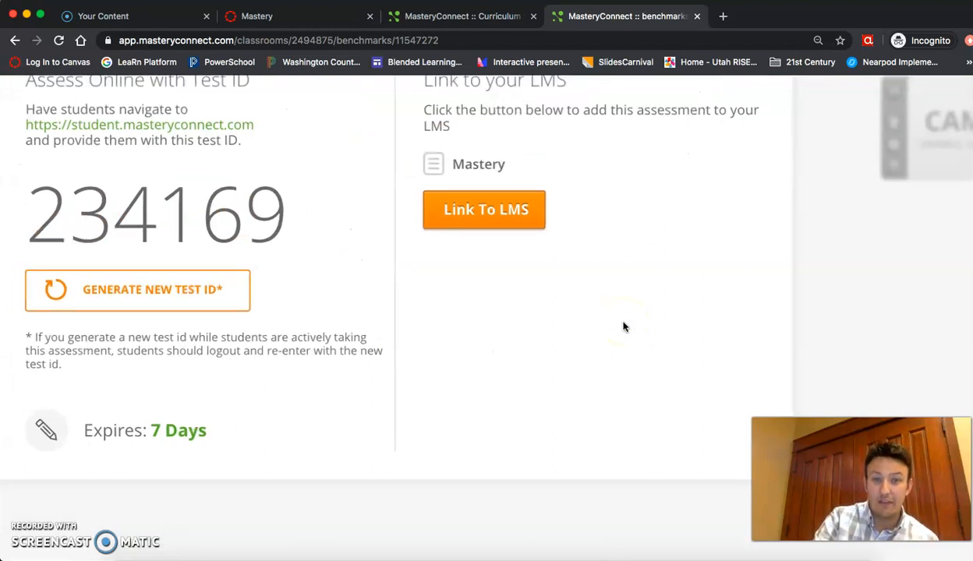
{"action": "scroll", "coordinate": [624, 325], "scroll_direction": "down", "scroll_amount": 5}
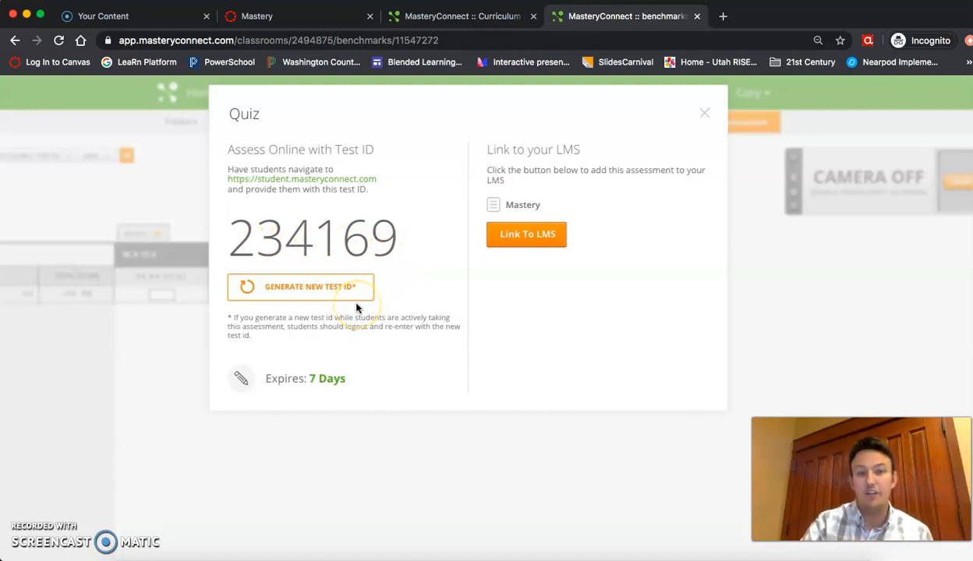
{"action": "left_click", "coordinate": [241, 378]}
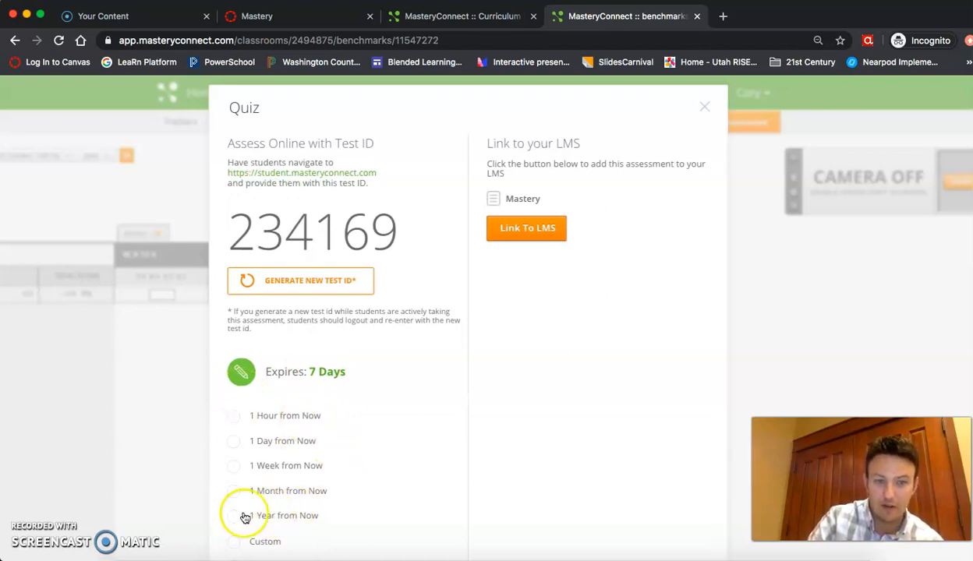
{"action": "left_click", "coordinate": [239, 370]}
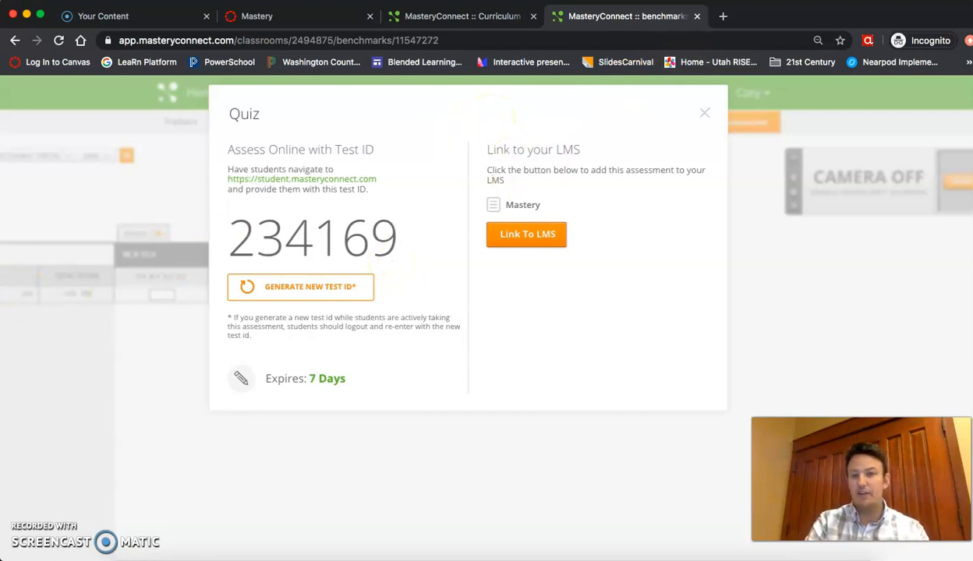
- Open the student testing site student.masteryconnect.com in a new browser tab, checking the Quiz's test ID on the tracker page
{"action": "left_click", "coordinate": [722, 16]}
{"action": "type", "text": "student,"}
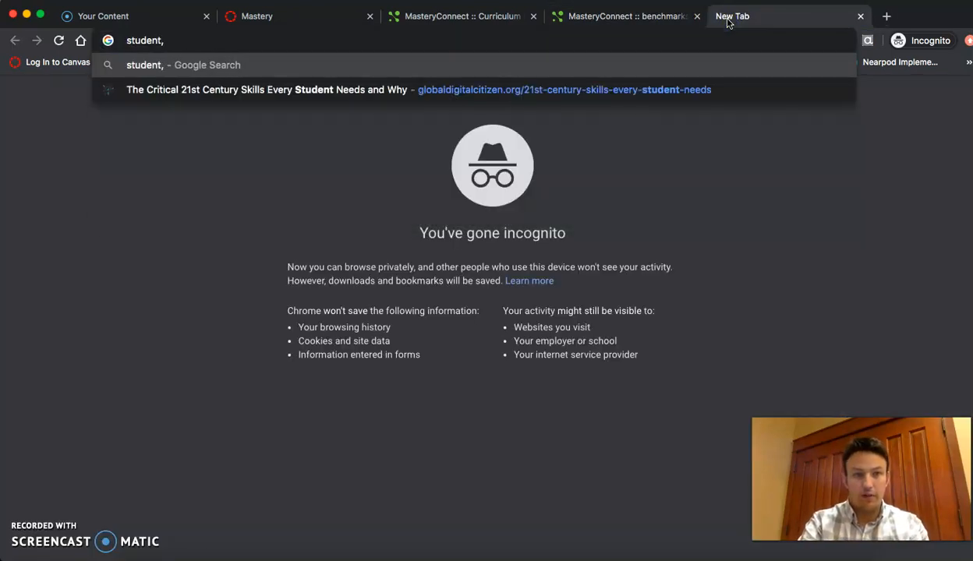
{"action": "key", "text": "BackSpace"}
{"action": "type", "text": ".maste"}
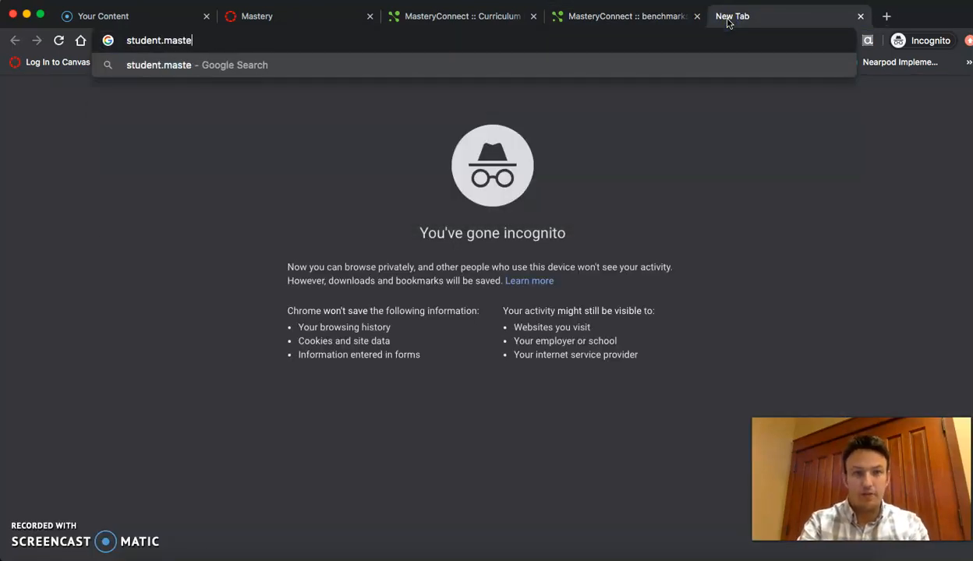
{"action": "type", "text": "ryconnect.com"}
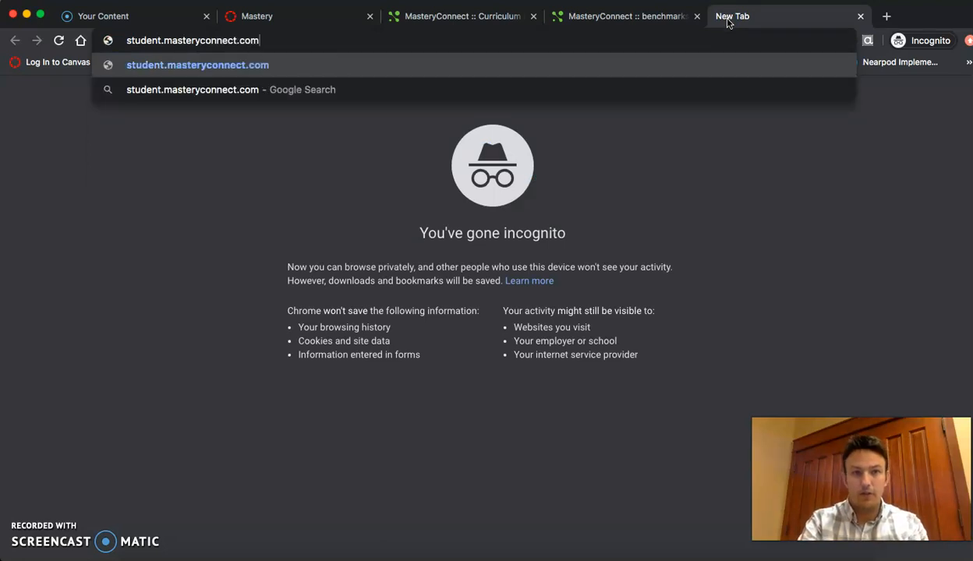
{"action": "key", "text": "Return"}
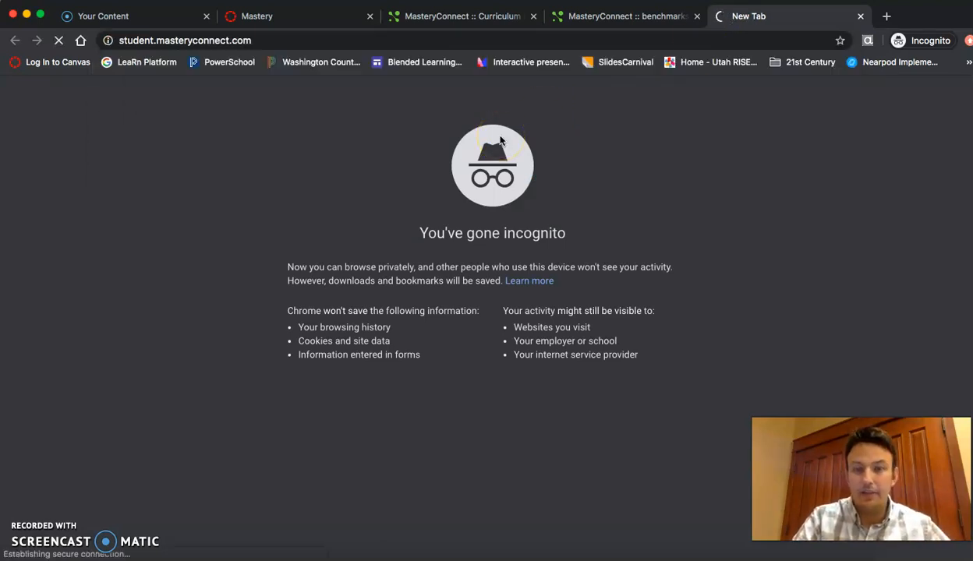
{"action": "left_click", "coordinate": [590, 20]}
{"action": "left_click", "coordinate": [776, 22]}
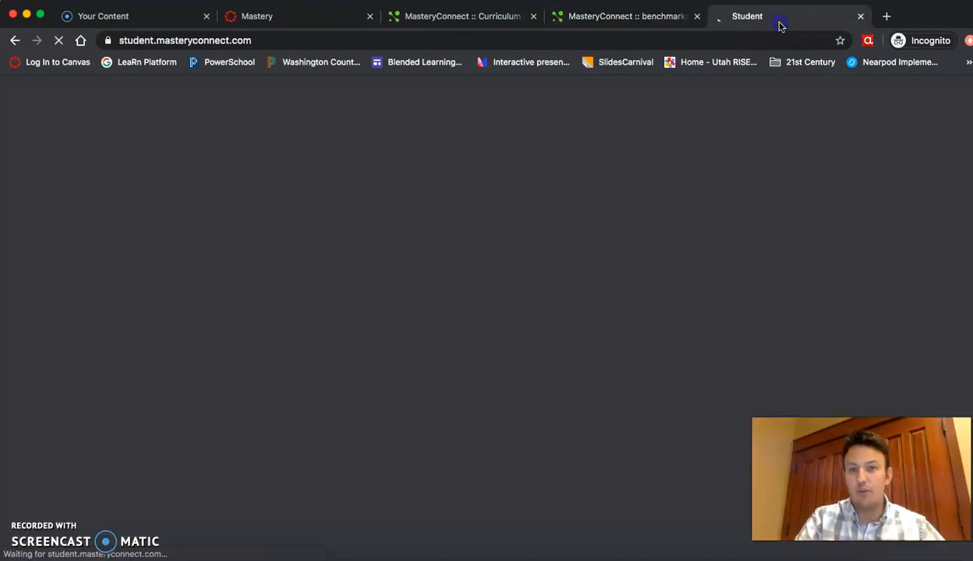
- Enter the Quiz's test ID and the student's ID to start the quiz as the student
{"action": "left_click", "coordinate": [474, 217]}
{"action": "type", "text": "234169"}
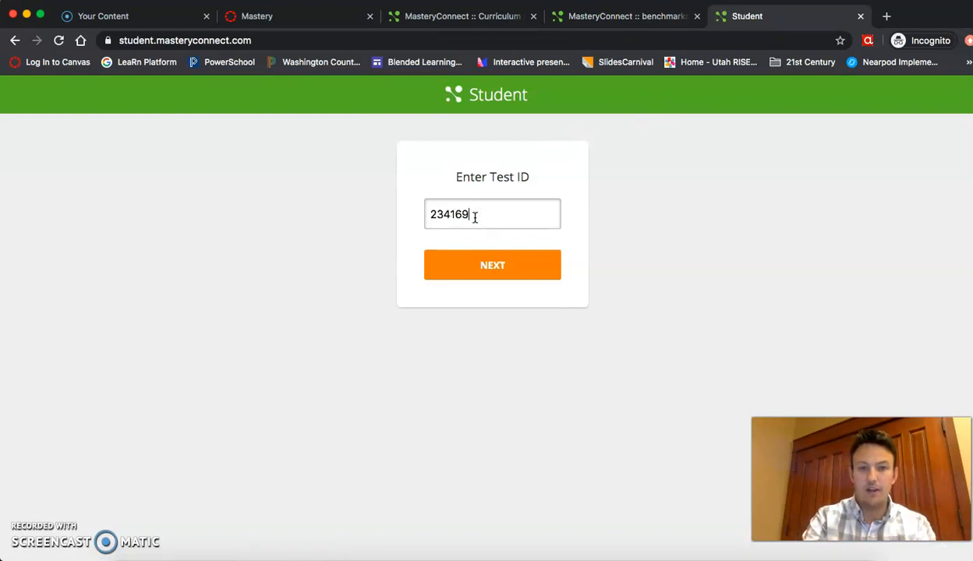
{"action": "key", "text": "Return"}
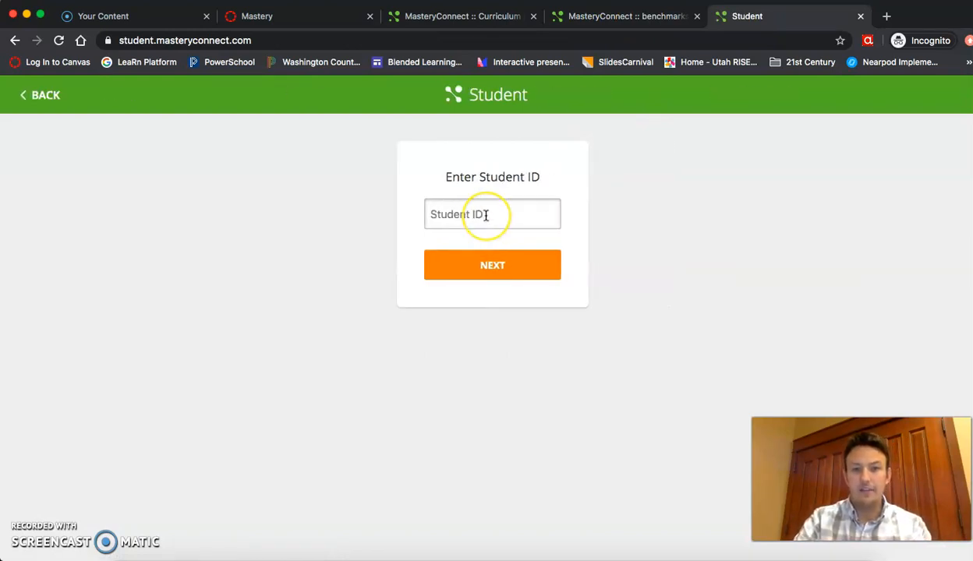
{"action": "left_click", "coordinate": [486, 215]}
{"action": "type", "text": "001"}
{"action": "key", "text": "Return"}
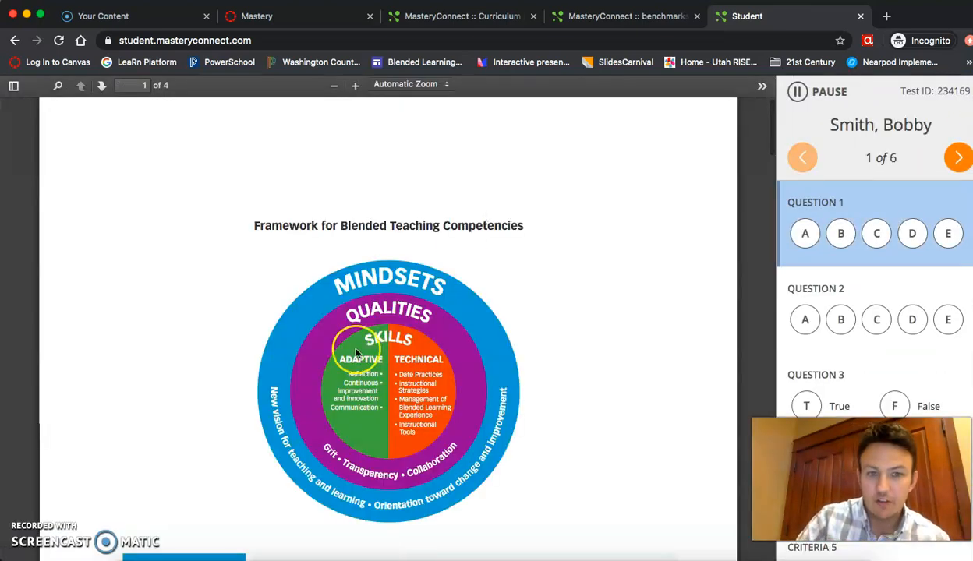
- Look through the quiz PDF and answer question 1 with A, question 2 with B, question 3 with True, and question 4 with B and C
{"action": "scroll", "coordinate": [219, 425], "scroll_direction": "down", "scroll_amount": 10}
{"action": "scroll", "coordinate": [221, 427], "scroll_direction": "up", "scroll_amount": 6}
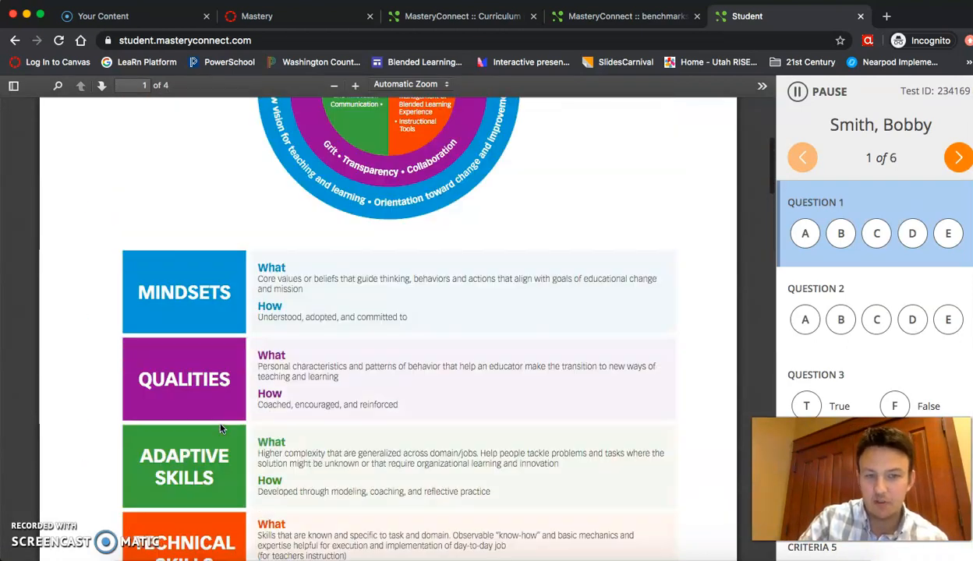
{"action": "scroll", "coordinate": [221, 427], "scroll_direction": "up", "scroll_amount": 5}
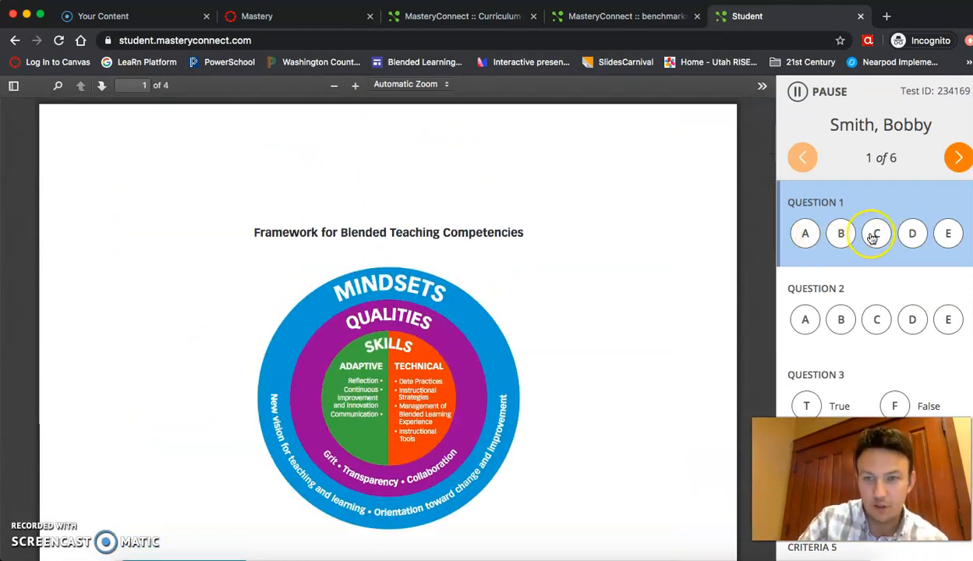
{"action": "left_click", "coordinate": [805, 234]}
{"action": "left_click", "coordinate": [841, 321]}
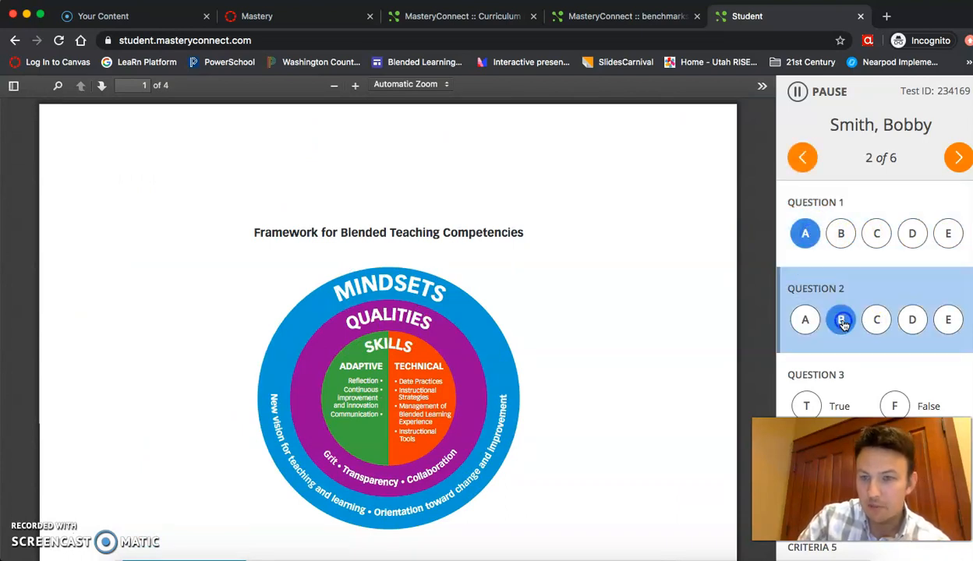
{"action": "left_click", "coordinate": [803, 357]}
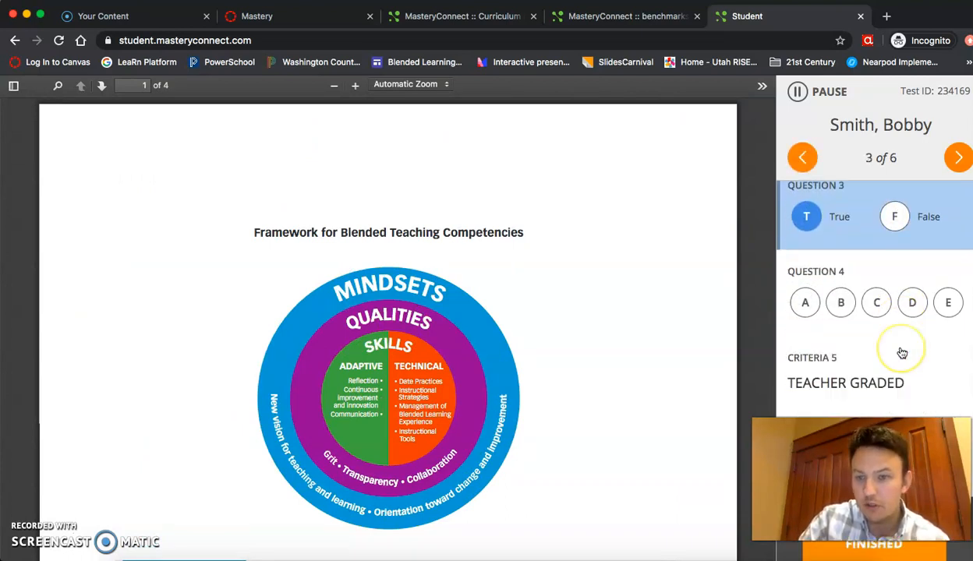
{"action": "left_click", "coordinate": [842, 279]}
{"action": "left_click", "coordinate": [876, 273]}
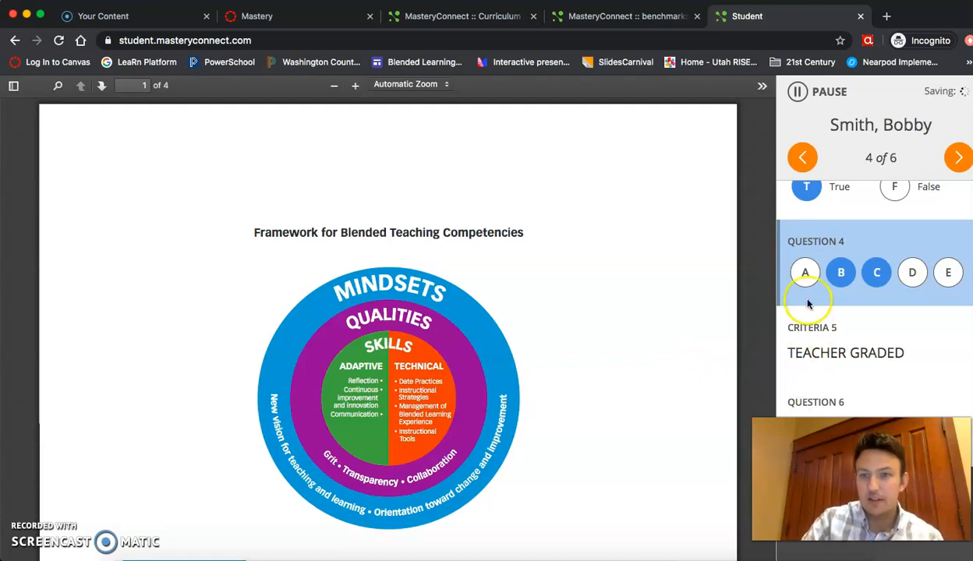
- Answer question 6 with B and submit the quiz answers as the student, finishing the test session
{"action": "left_click_drag", "start_coordinate": [901, 10], "coordinate": [725, 6]}
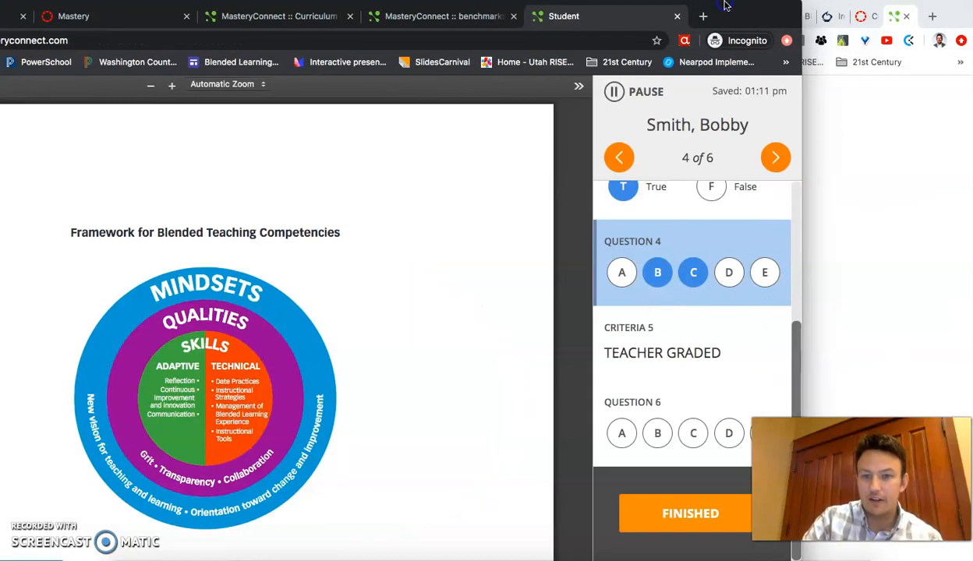
{"action": "left_click", "coordinate": [657, 435]}
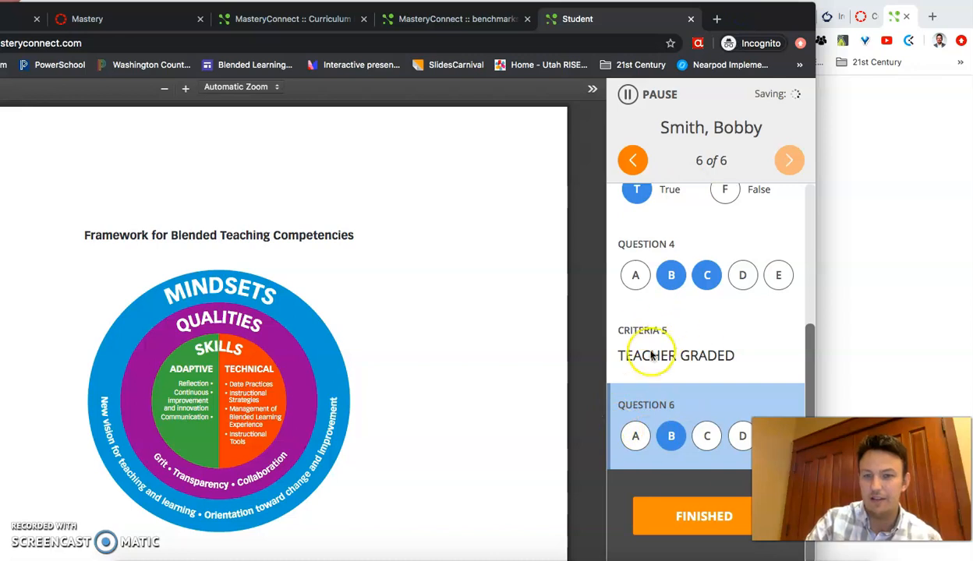
{"action": "left_click", "coordinate": [675, 517]}
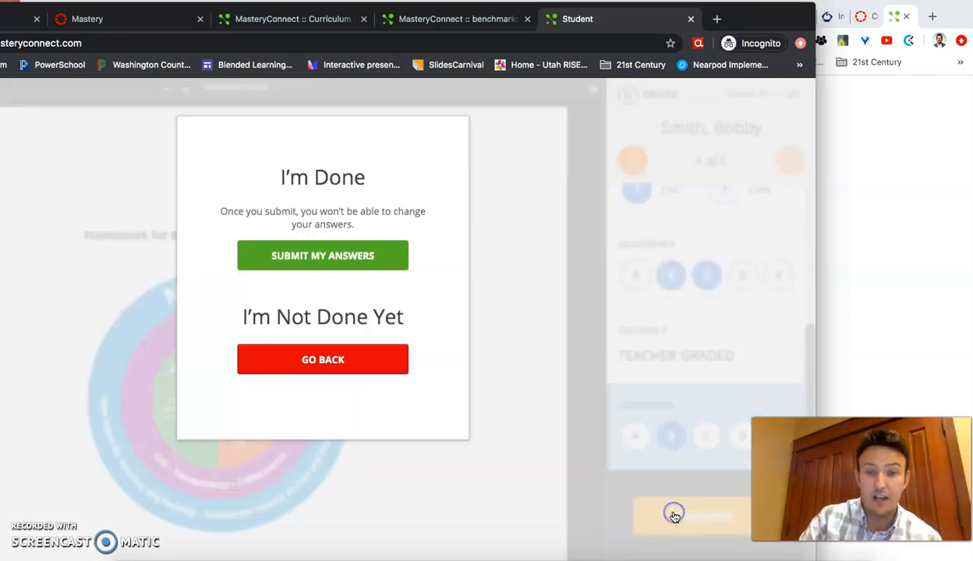
{"action": "left_click", "coordinate": [309, 254]}
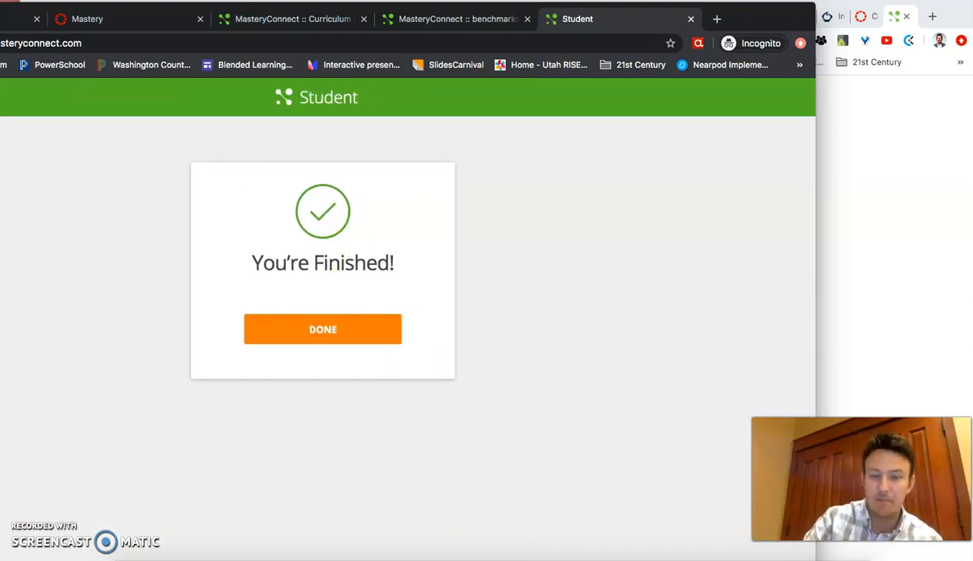
{"action": "left_click_drag", "start_coordinate": [748, 19], "coordinate": [890, 15]}
{"action": "left_click", "coordinate": [503, 319]}
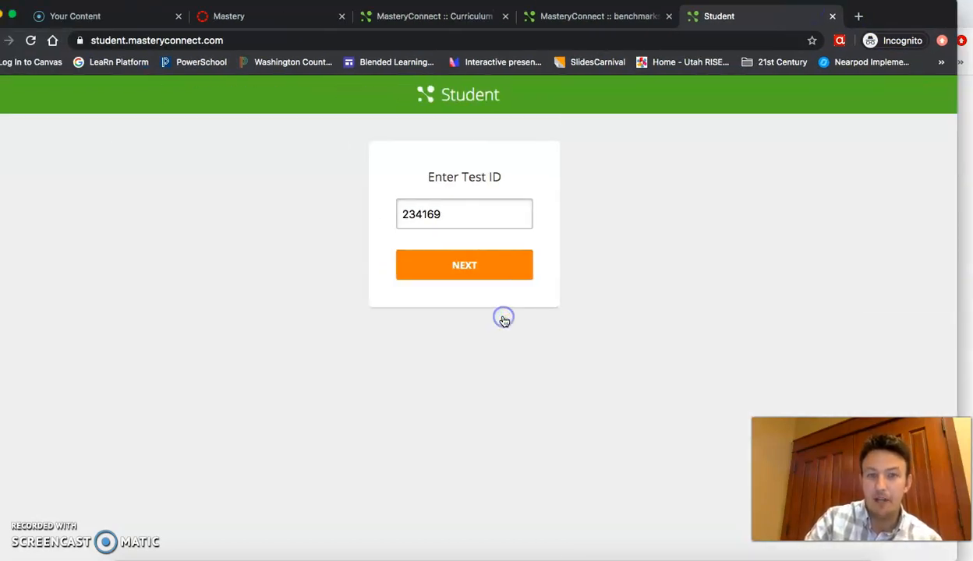
- Close the student testing site and the Quiz's test ID options, and reload the Quiz tracker page
{"action": "left_click", "coordinate": [832, 15]}
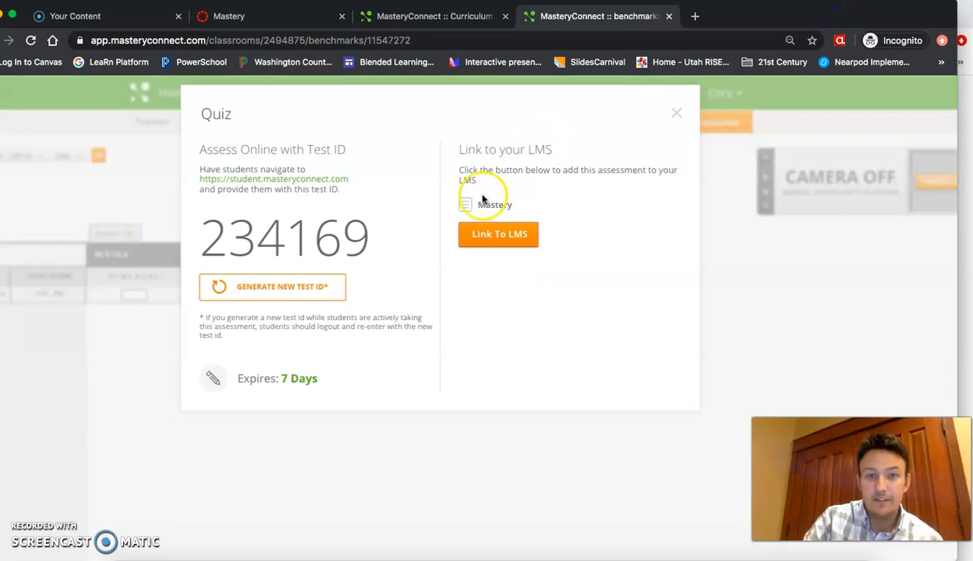
{"action": "left_click", "coordinate": [677, 116]}
{"action": "left_click_drag", "start_coordinate": [734, 17], "coordinate": [848, 18]}
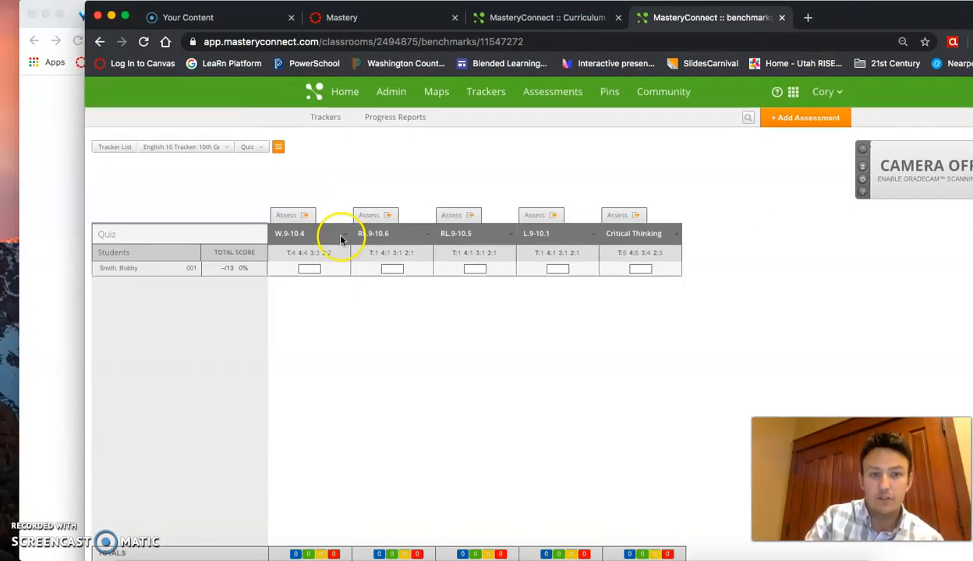
{"action": "left_click", "coordinate": [143, 42]}
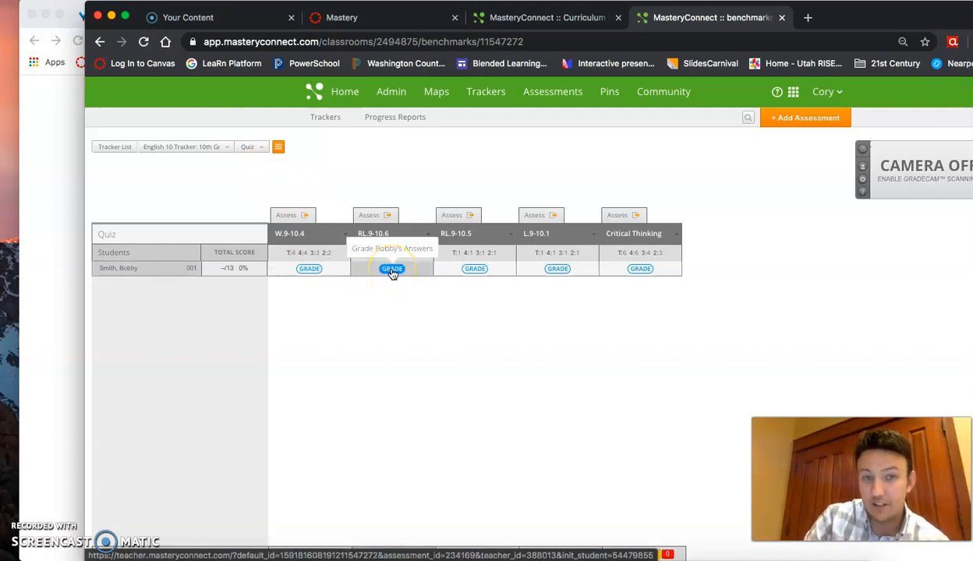
- Grade the student's submitted Quiz from the RL.9-10.6 column, giving Criteria 5 a 3, and score it before returning to the tracker
{"action": "left_click", "coordinate": [392, 270]}
{"action": "left_click_drag", "start_coordinate": [838, 23], "coordinate": [752, 20]}
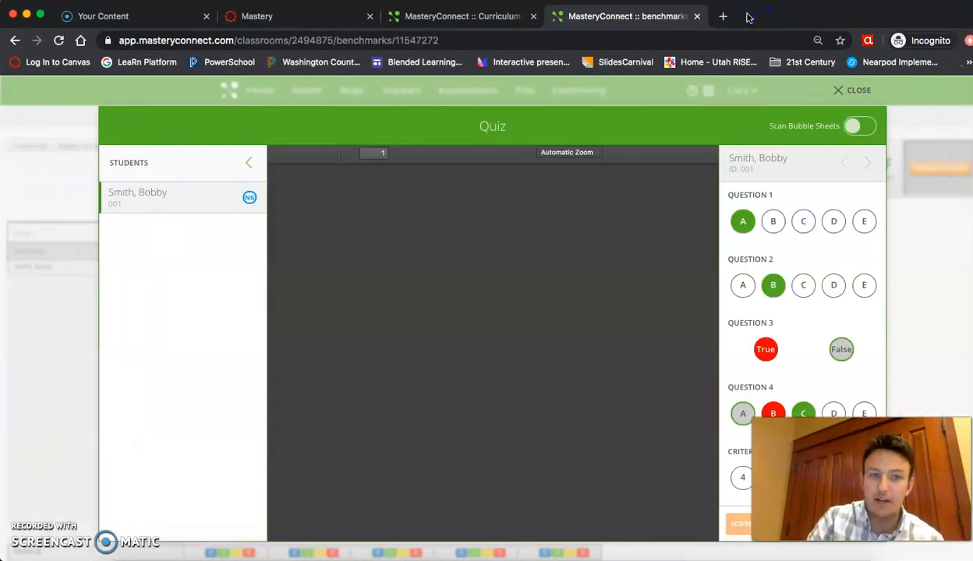
{"action": "scroll", "coordinate": [772, 326], "scroll_direction": "down", "scroll_amount": 1}
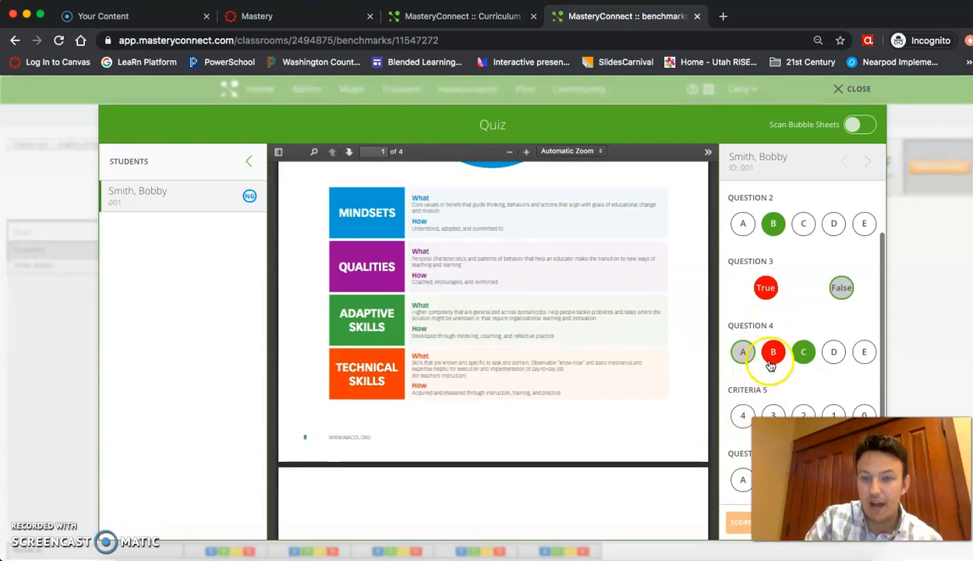
{"action": "left_click", "coordinate": [771, 415]}
{"action": "left_click", "coordinate": [741, 525]}
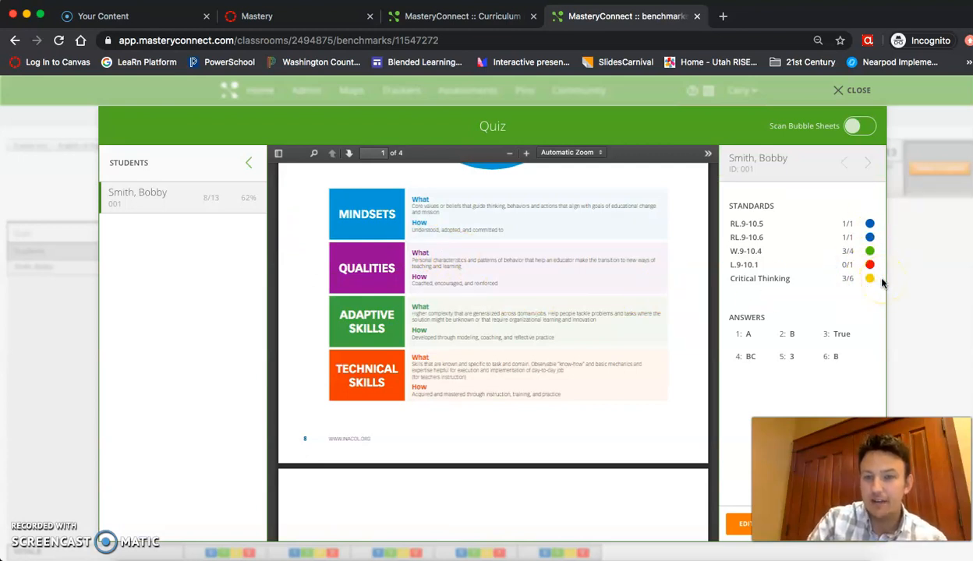
{"action": "left_click", "coordinate": [860, 92]}
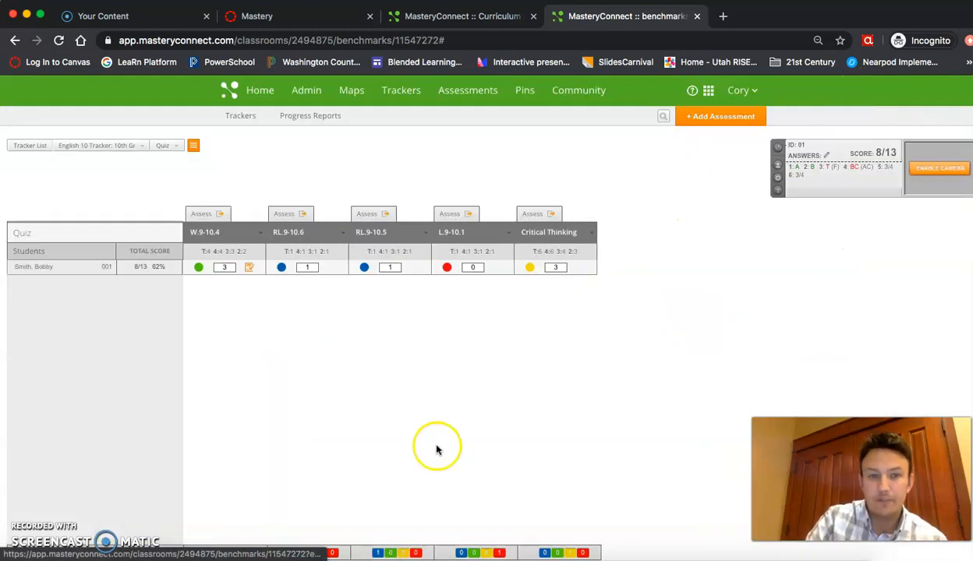